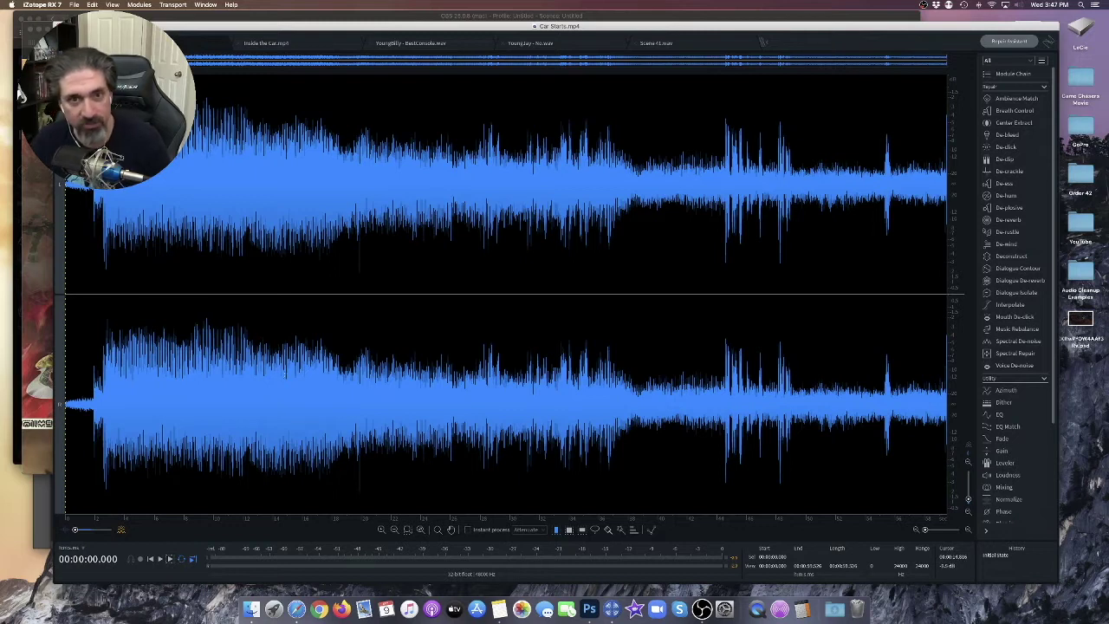
# - Play the opening seconds of Car Starts.mp4 and check the audio input levels in the OBS mixer
pyautogui.press('space')
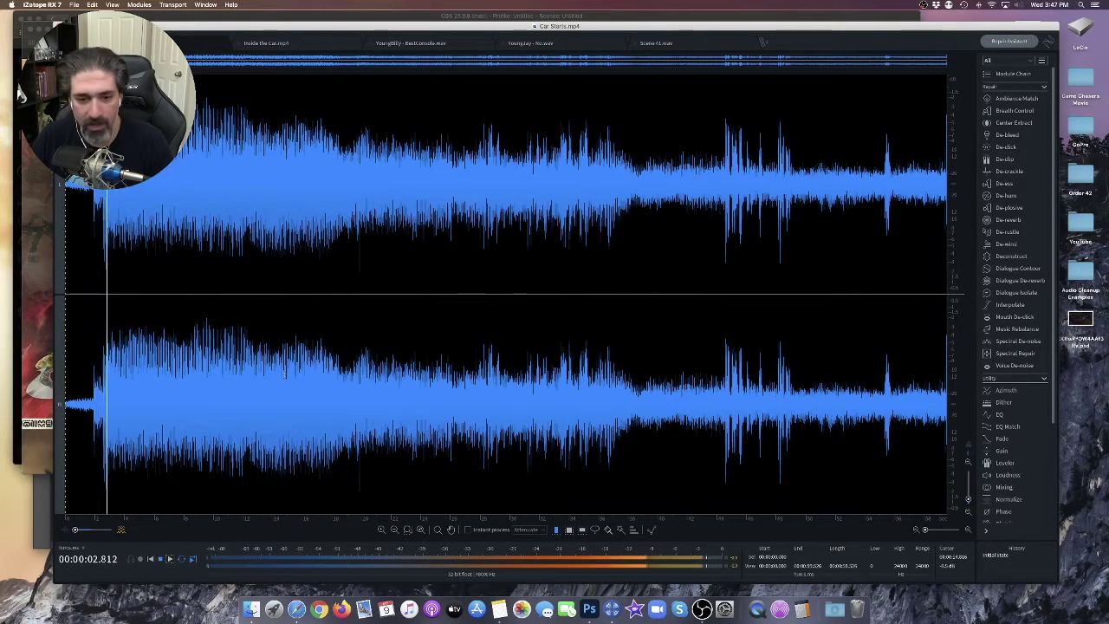
pyautogui.click(702, 609)
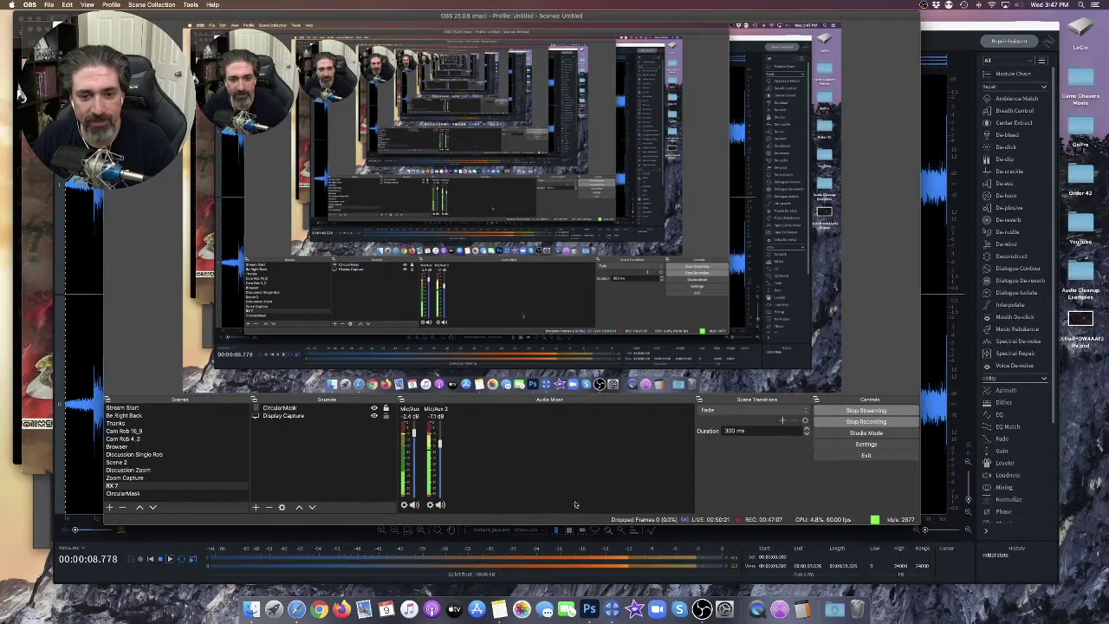
pyautogui.click(614, 558)
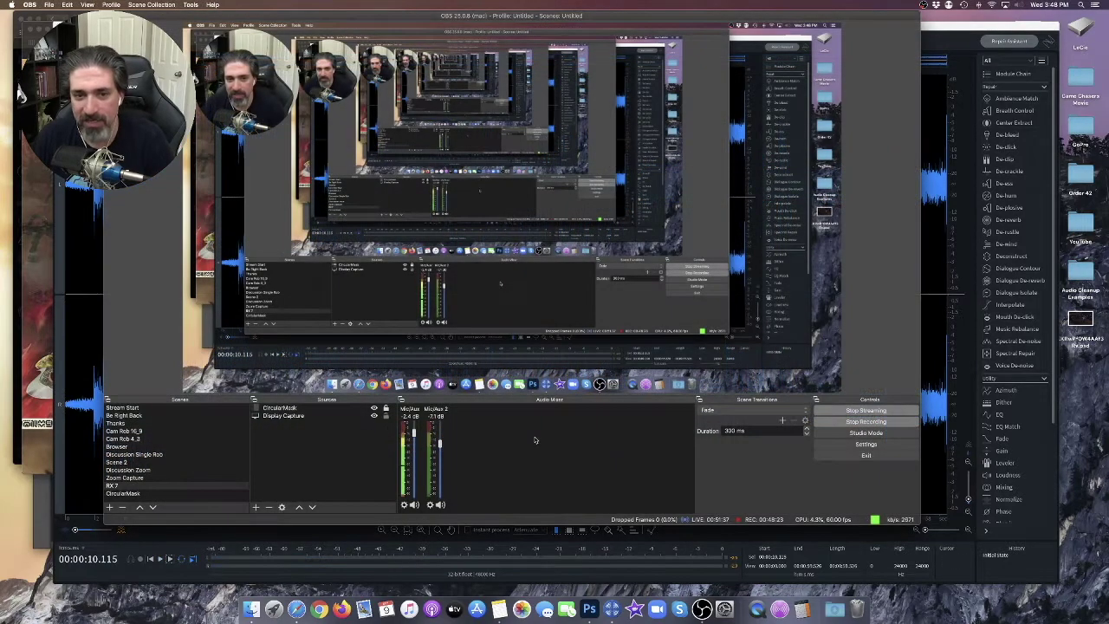
# - Switch to Finder and preview the Car Starts.mp4 video from the Audio Cleanup Examples folder, closing the preview when done
pyautogui.doubleClick(1081, 275)
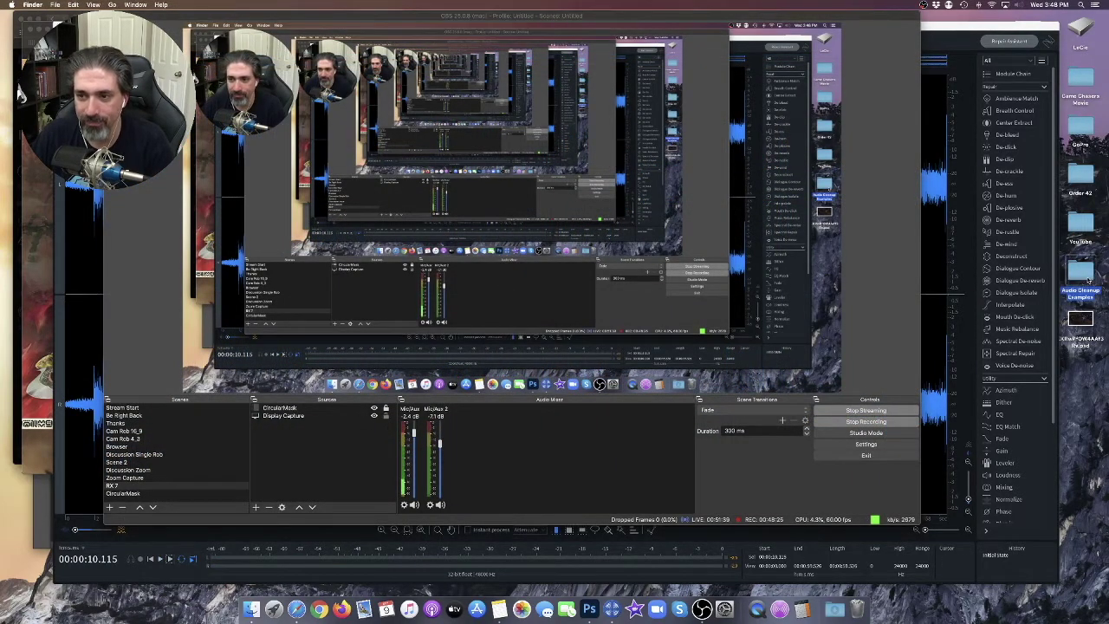
pyautogui.click(507, 157)
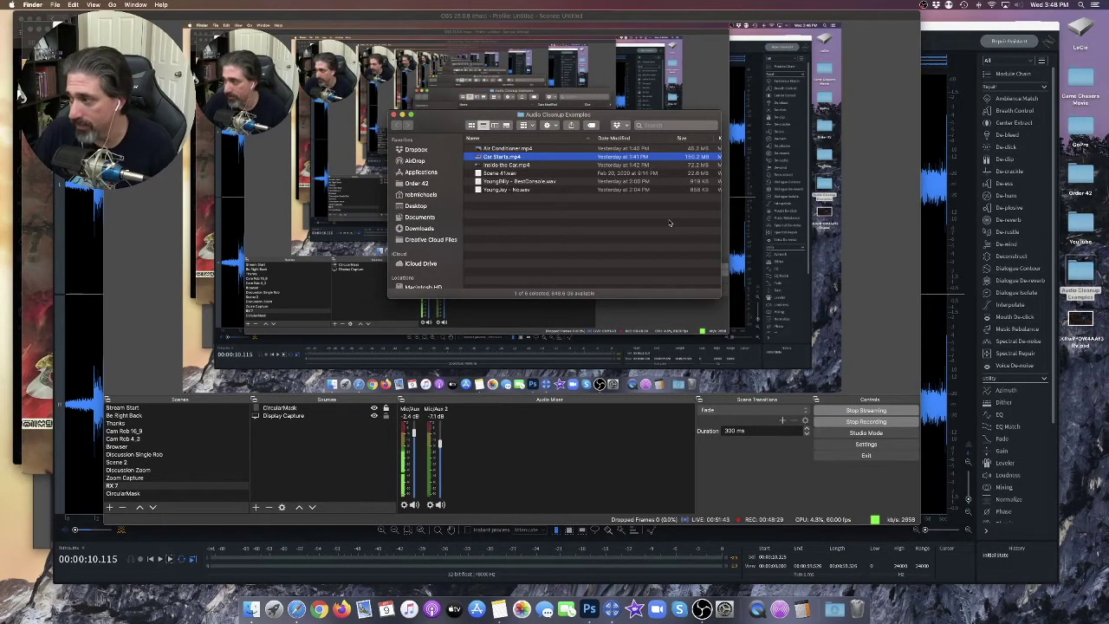
pyautogui.press('space')
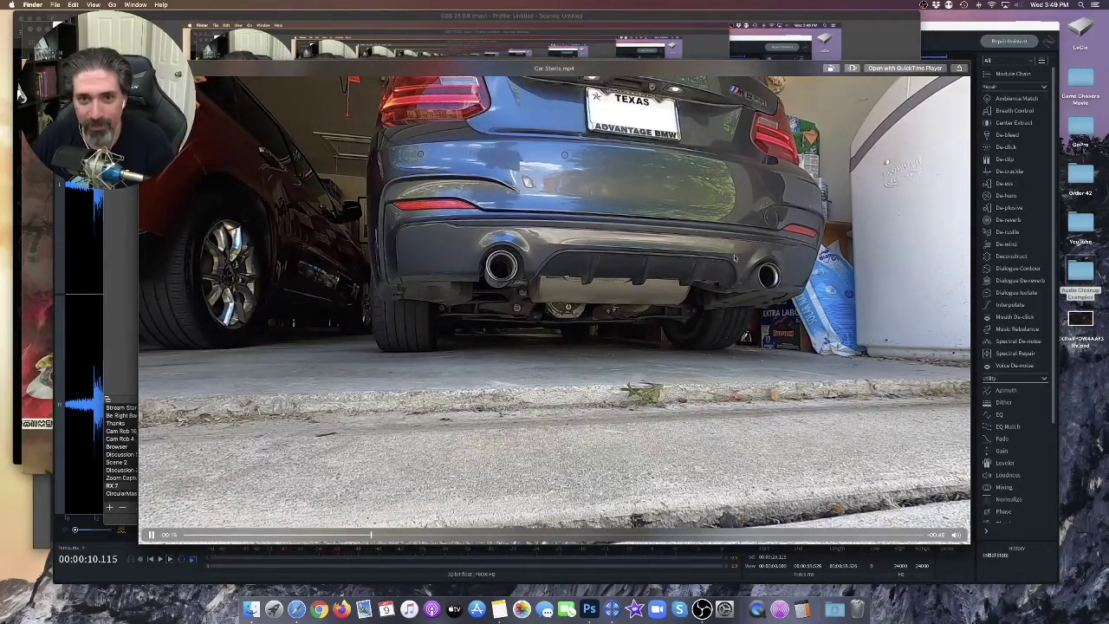
pyautogui.press('space')
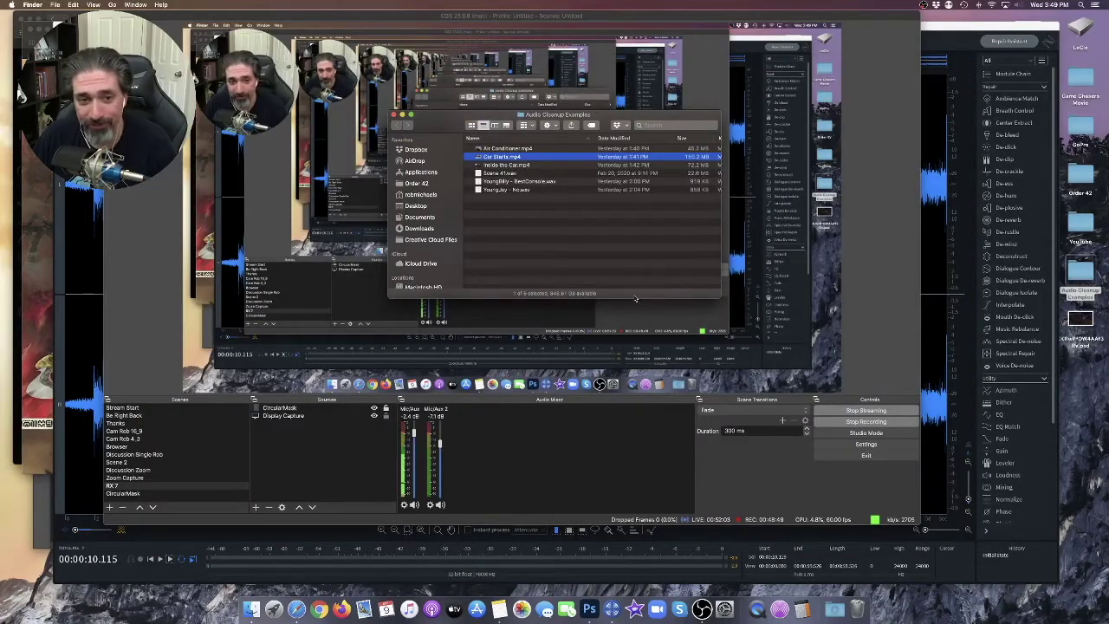
# - Return to iZotope RX 7 and shift the display of Car Starts.mp4 fully from waveform to spectrogram
pyautogui.click(90, 328)
pyautogui.click(90, 327)
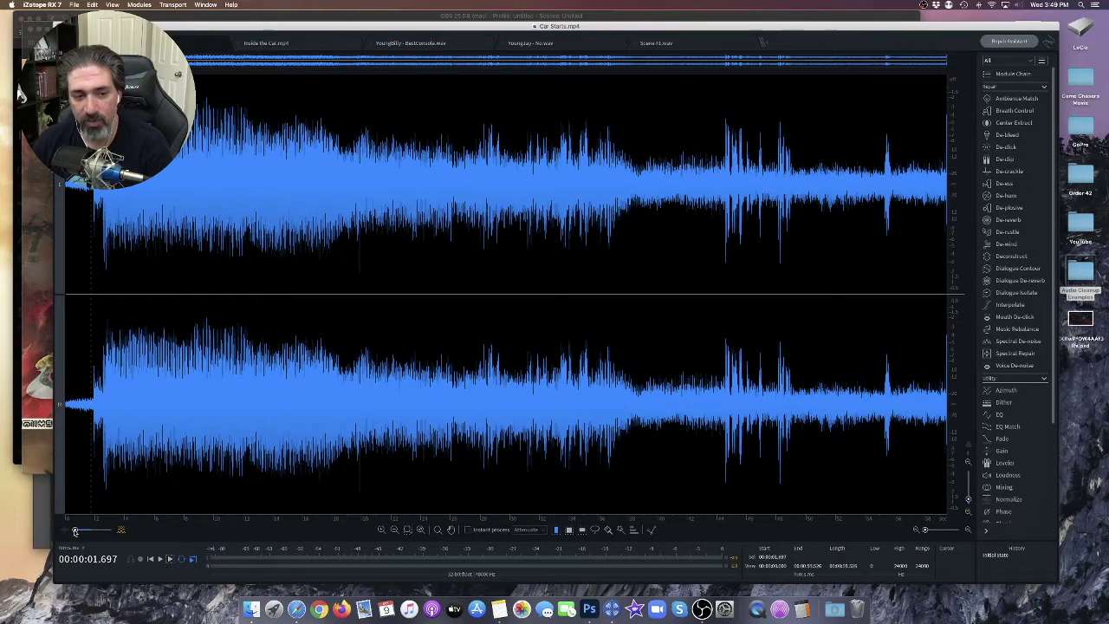
pyautogui.moveTo(74, 531); pyautogui.dragTo(88, 531)
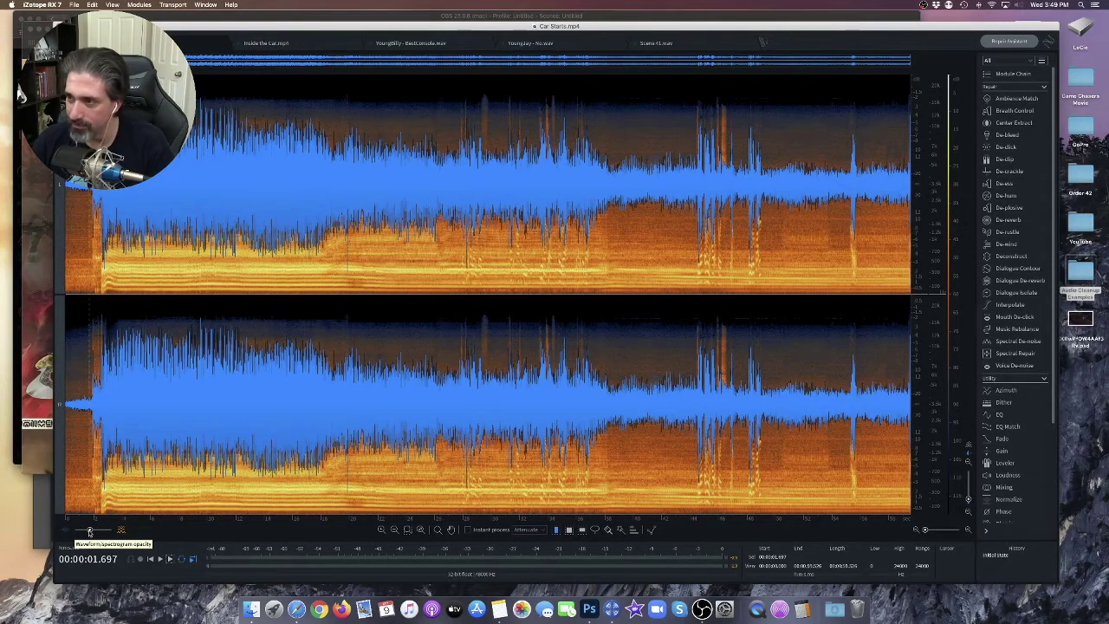
pyautogui.moveTo(90, 531); pyautogui.dragTo(111, 530)
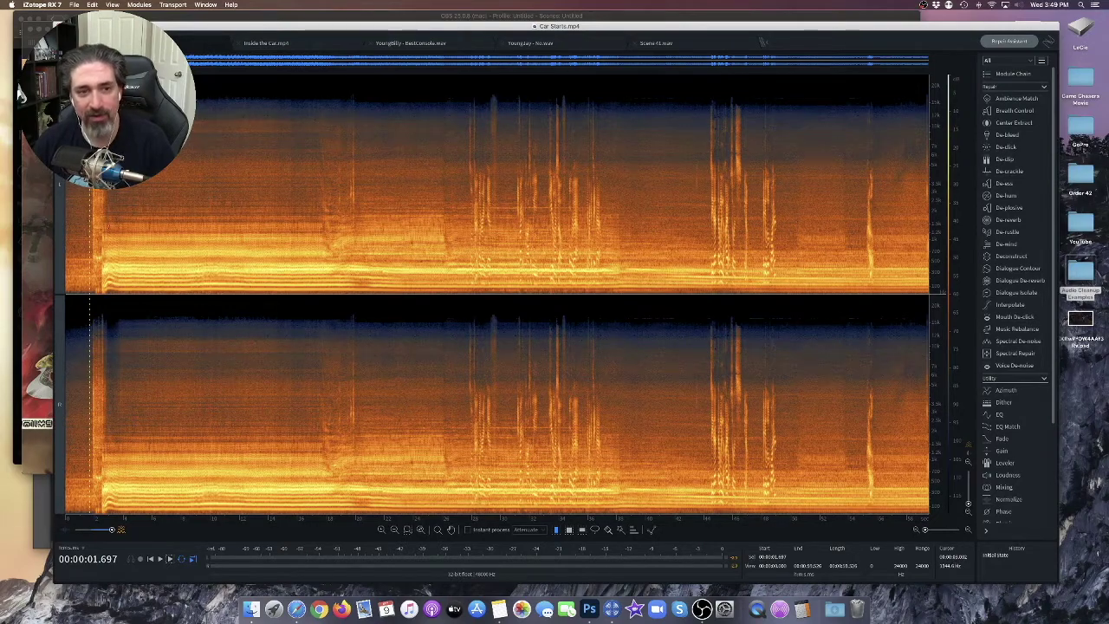
# - Listen to the engine start in the first ten seconds of the spectrogram
pyautogui.scroll(5, 122, 246)
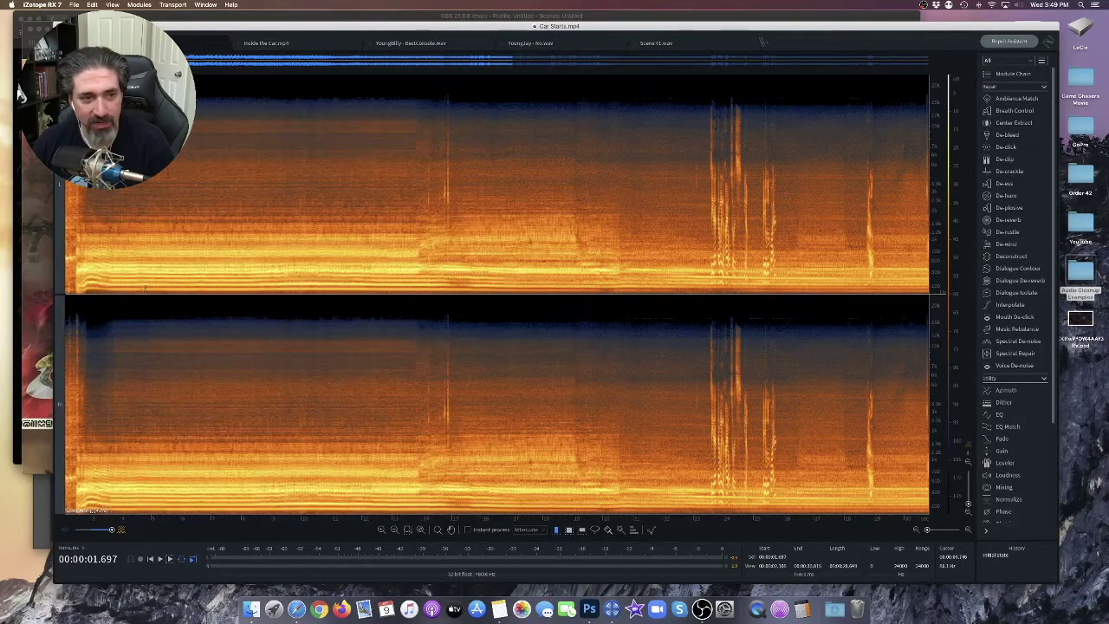
pyautogui.scroll(-2, 146, 288)
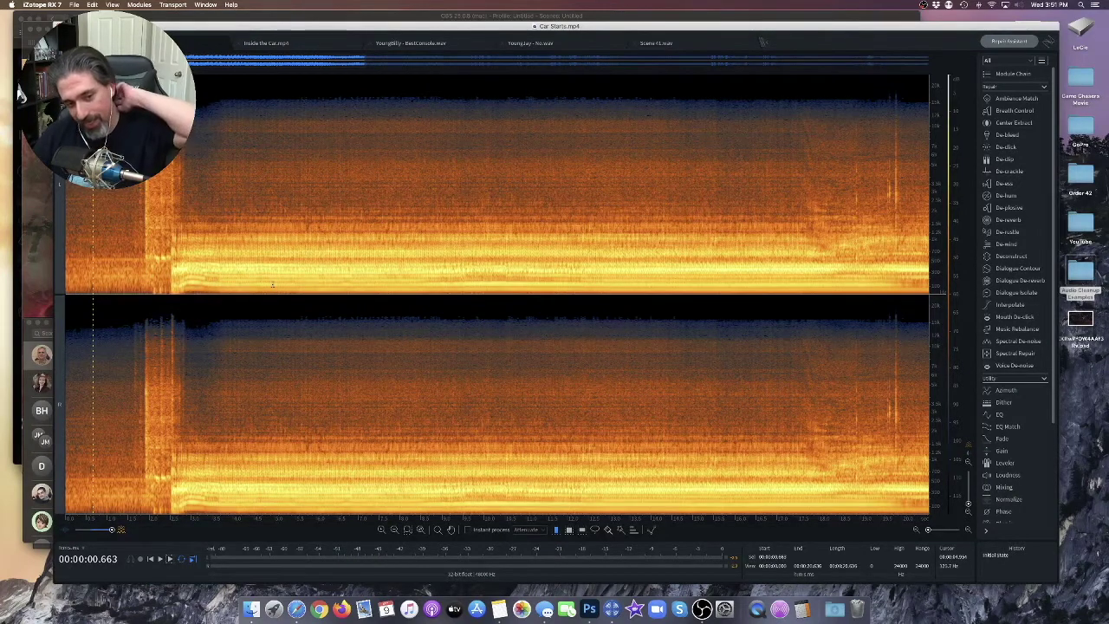
pyautogui.press('space')
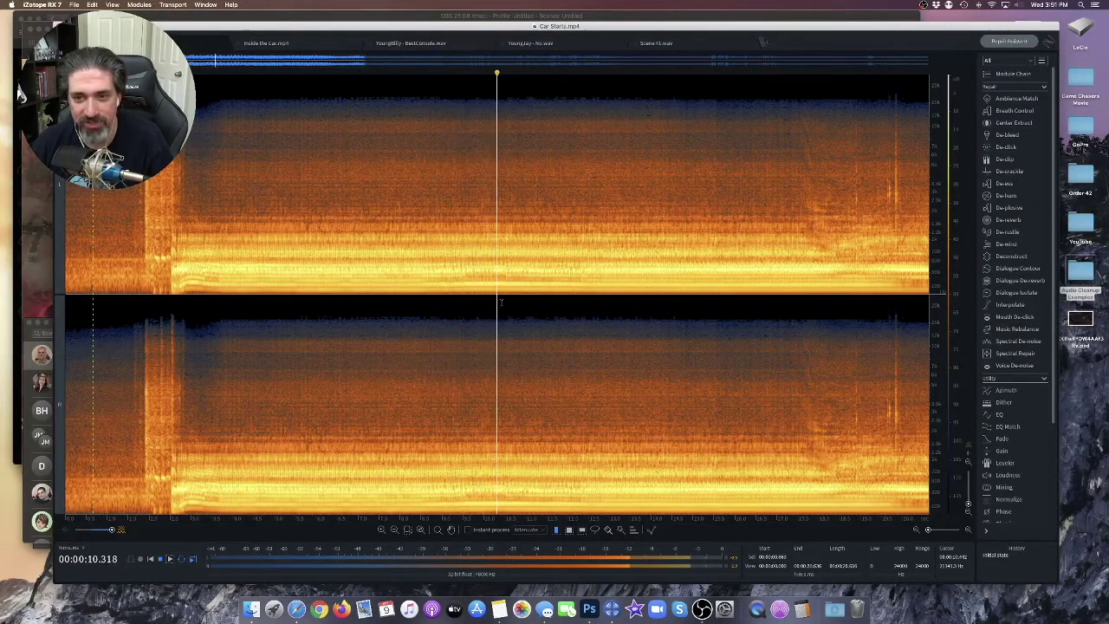
pyautogui.press('space')
# - Show the first 40 seconds of the recording and listen on from about 10.6 s to 24 s
pyautogui.scroll(-5, 345, 178)
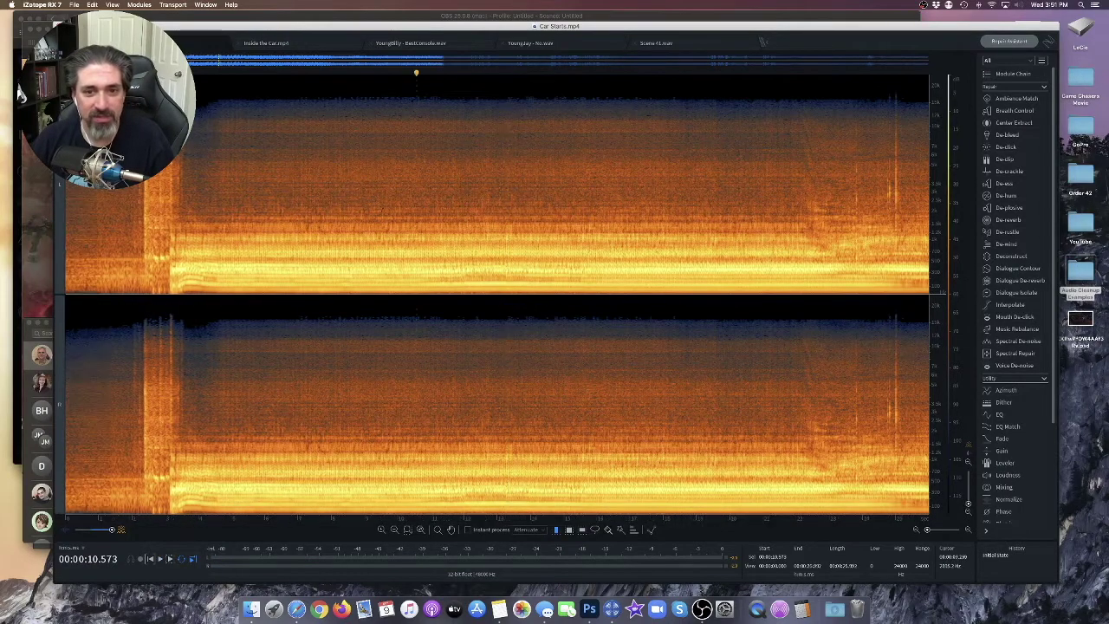
pyautogui.scroll(-2, 345, 179)
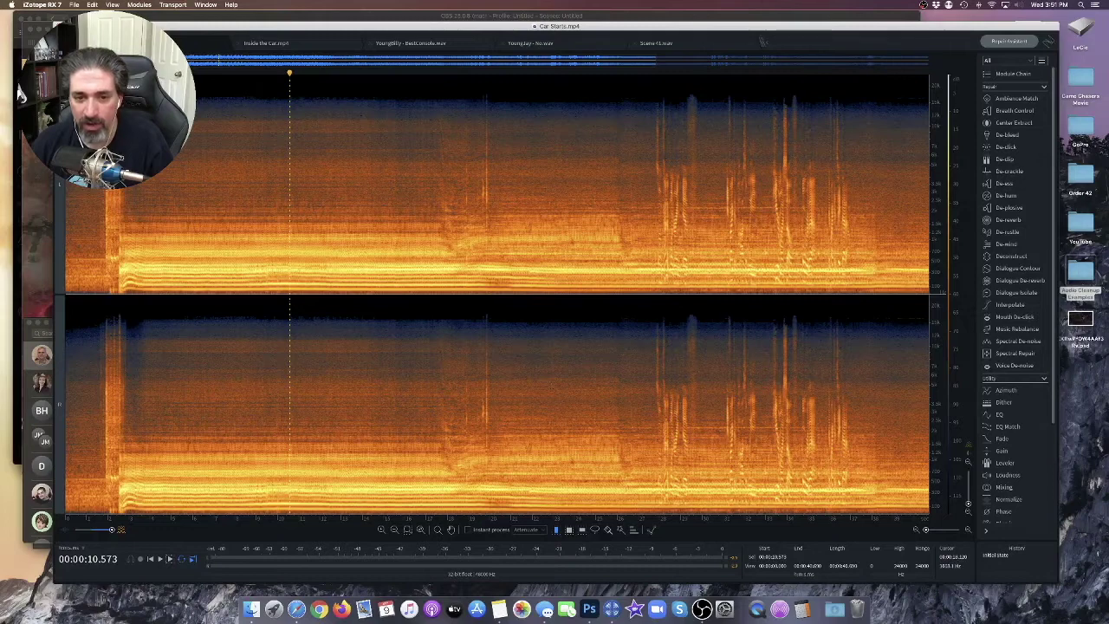
pyautogui.press('space')
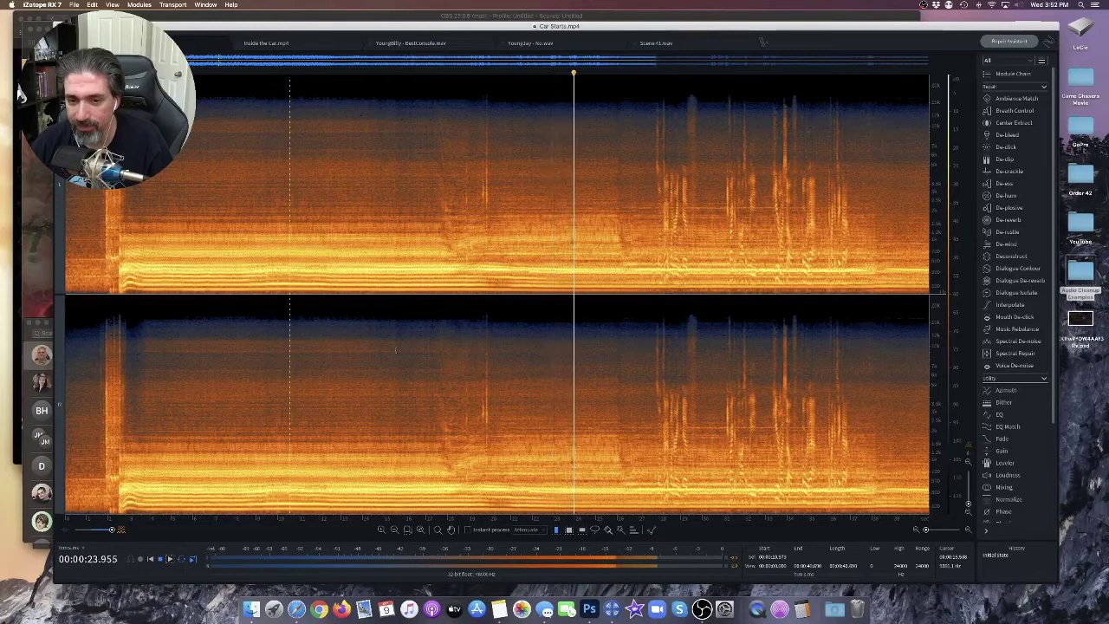
pyautogui.press('space')
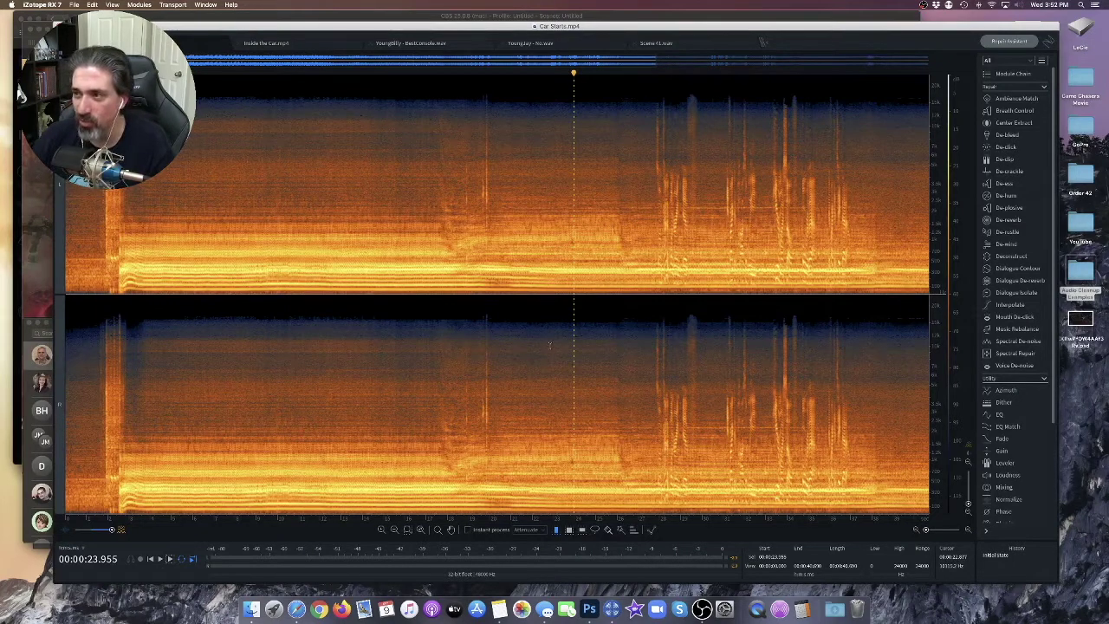
# - Listen from about 24 s through the speech sections up to about 50 s, keeping the playback range in view
pyautogui.press('space')
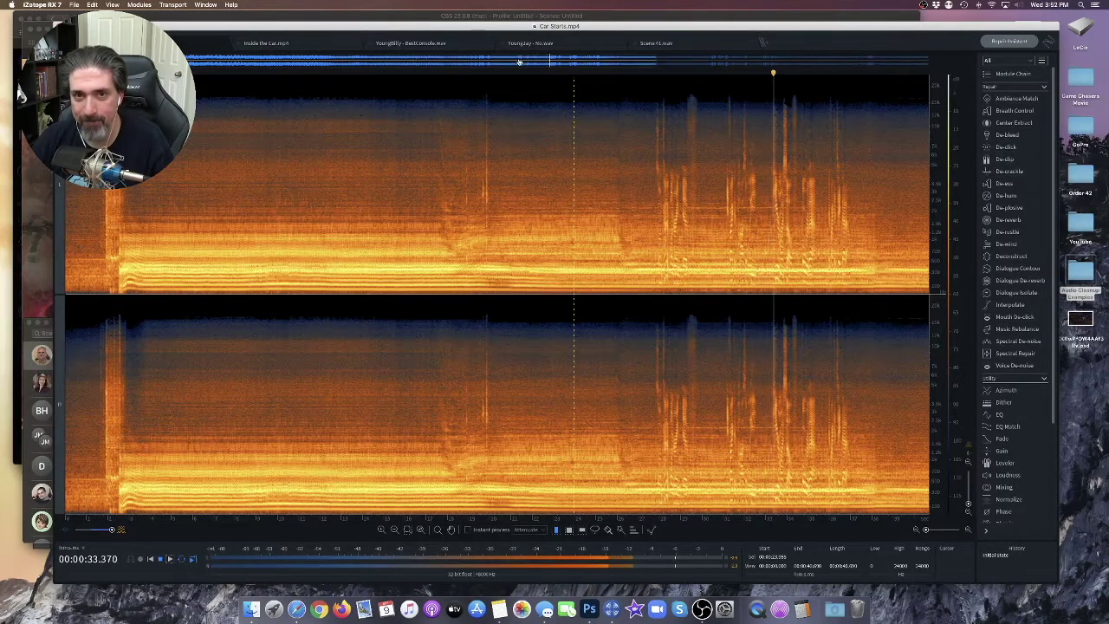
pyautogui.moveTo(520, 62); pyautogui.dragTo(584, 63)
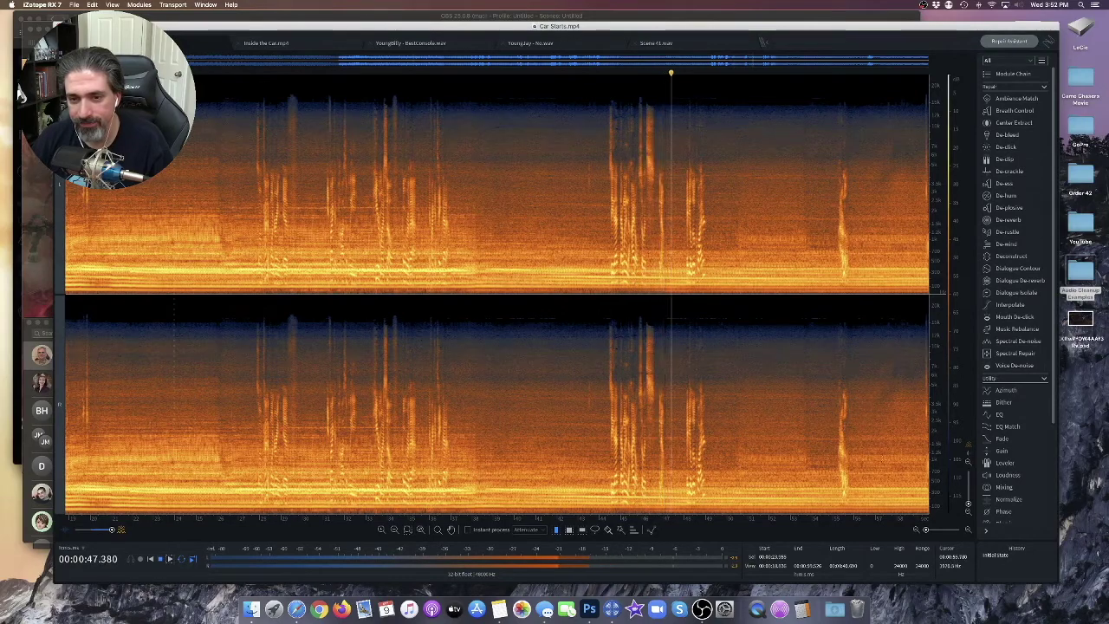
pyautogui.press('space')
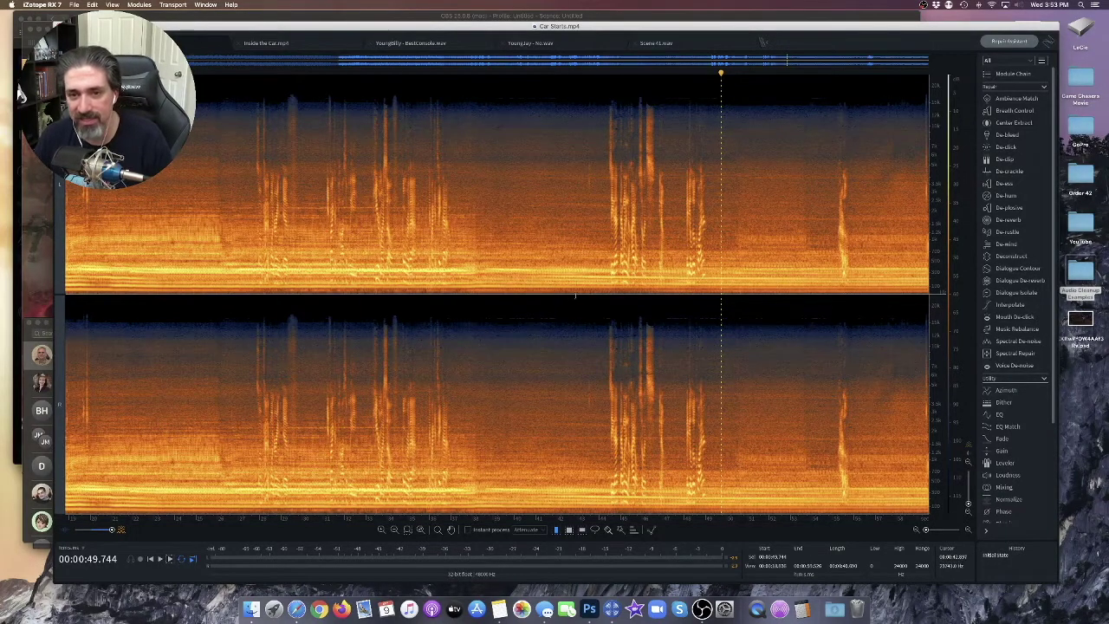
# - Focus on the speech near the end of the clip and replay it from 44 s to about 49 s
pyautogui.scroll(5, 636, 280)
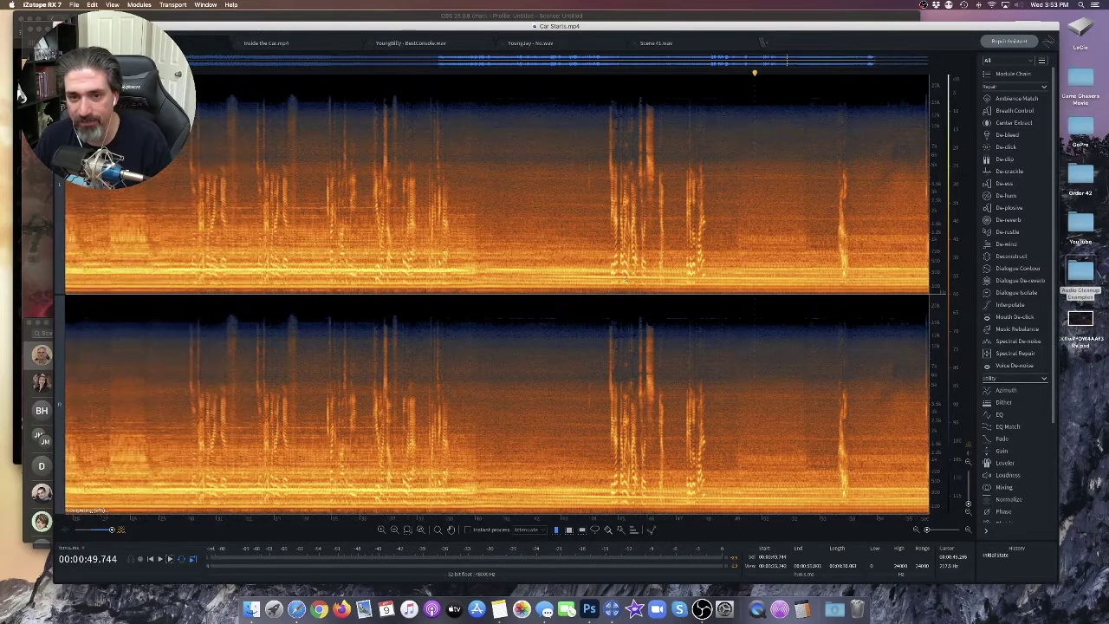
pyautogui.scroll(2, 636, 280)
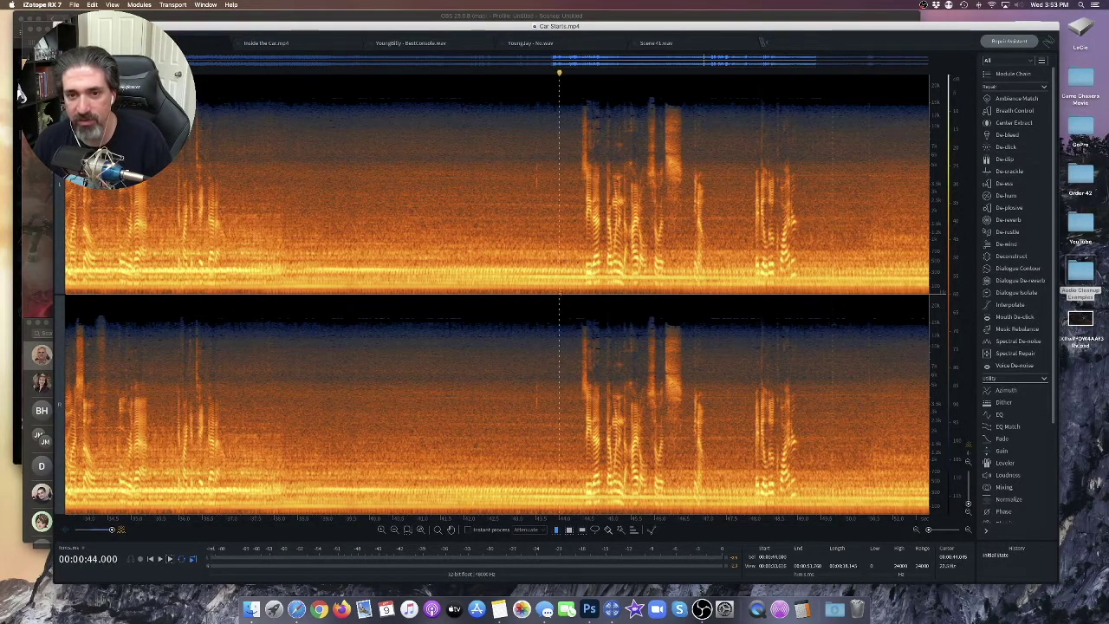
pyautogui.click(560, 293)
pyautogui.press('space')
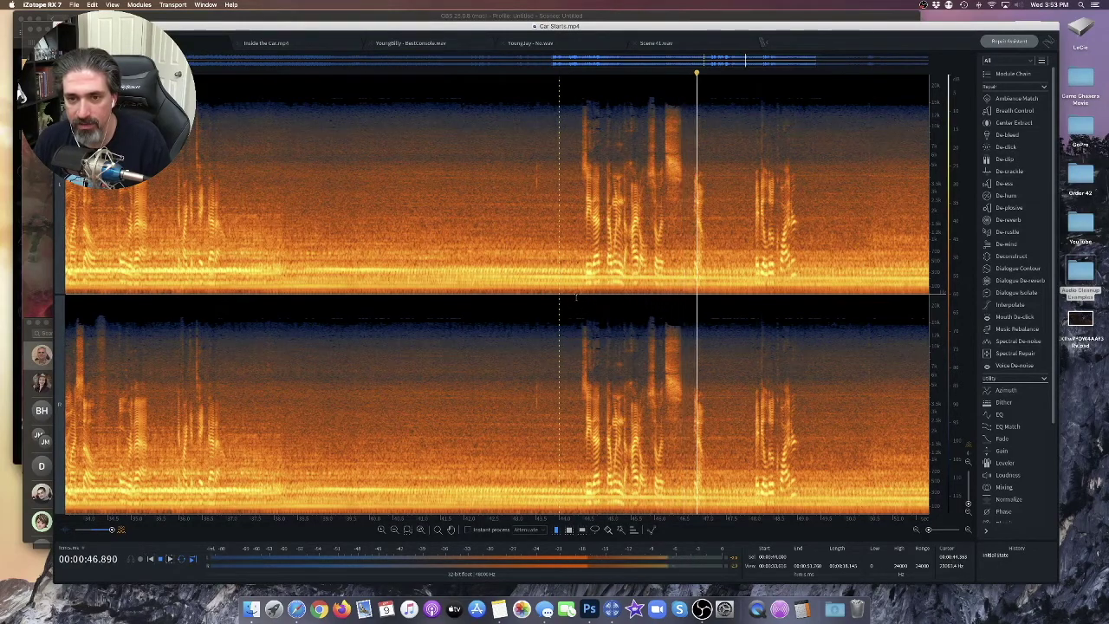
pyautogui.press('space')
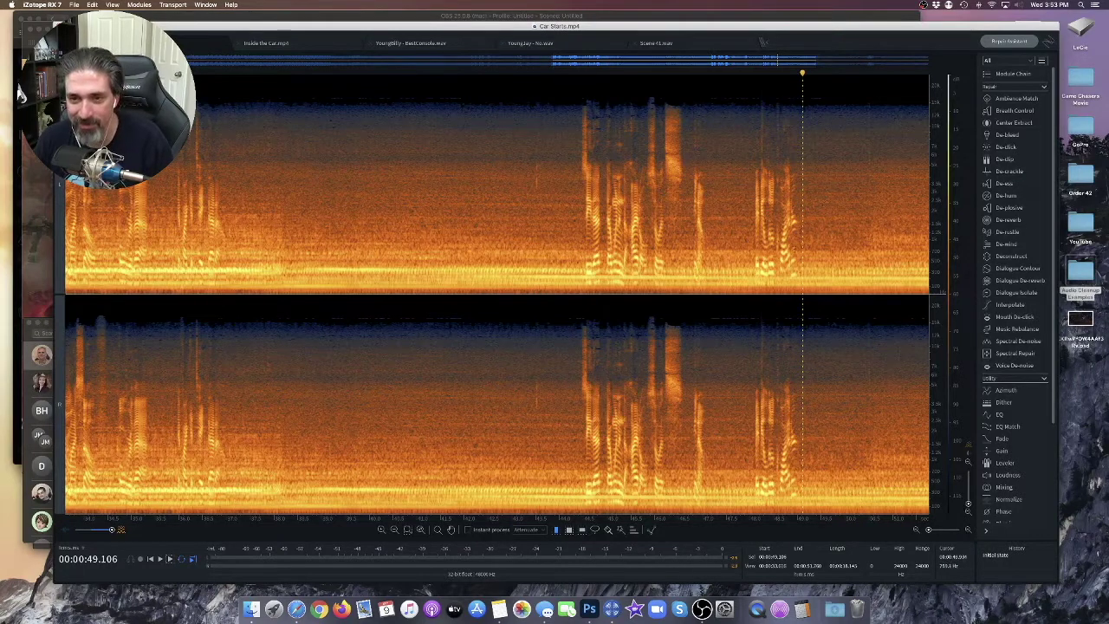
# - Select the last burst of speech from about 48.1 s to 49.0 s and play the selection
pyautogui.scroll(3, 794, 260)
pyautogui.scroll(5, 792, 260)
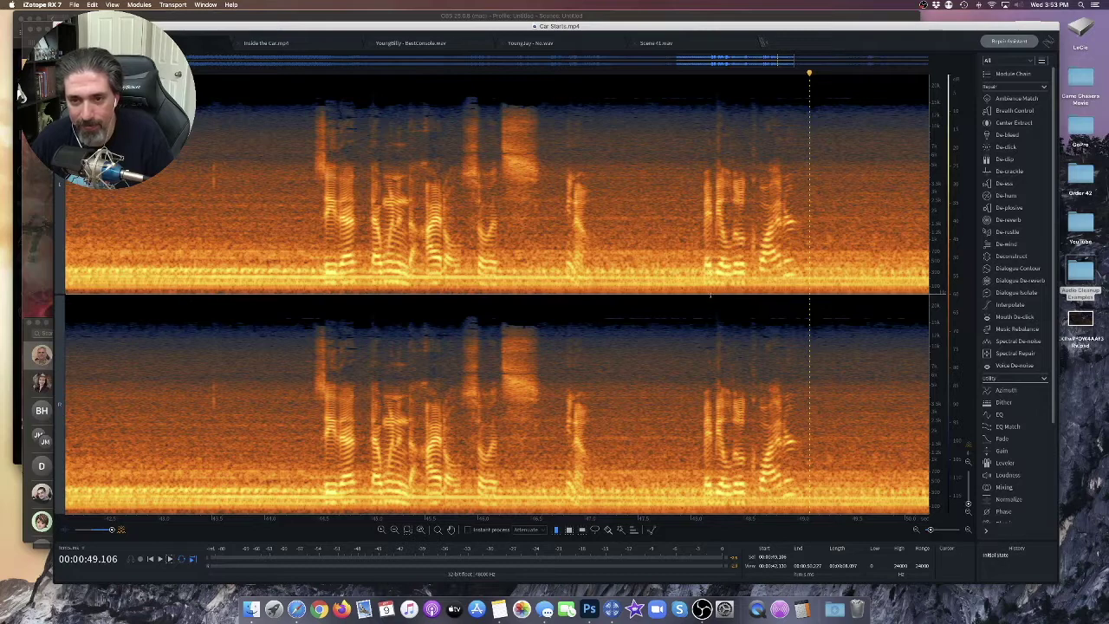
pyautogui.moveTo(702, 260); pyautogui.dragTo(801, 260)
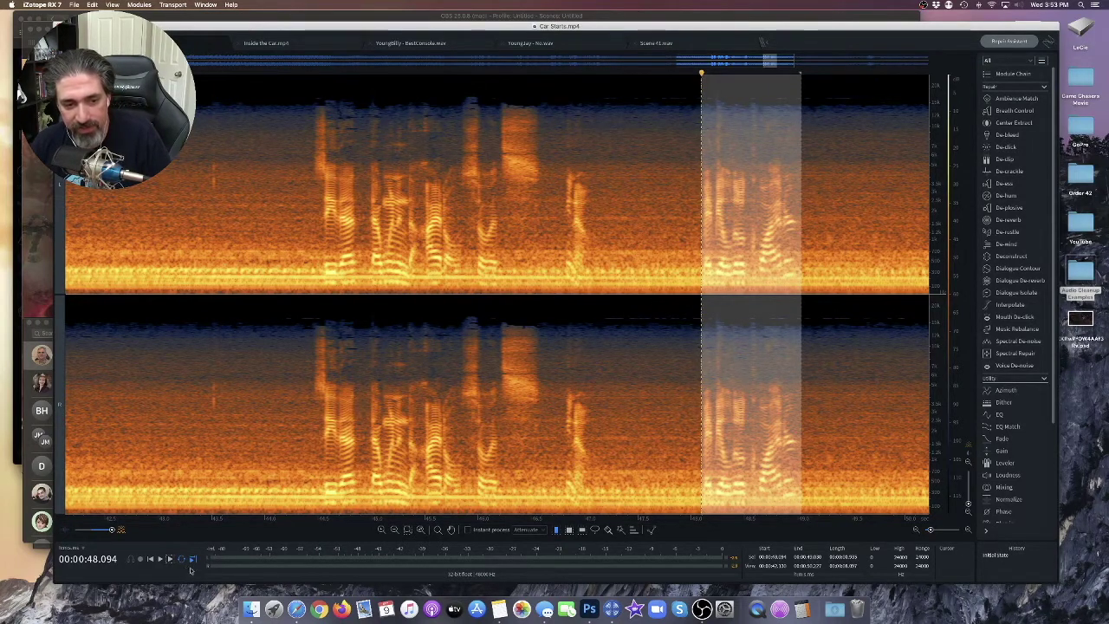
pyautogui.press('space')
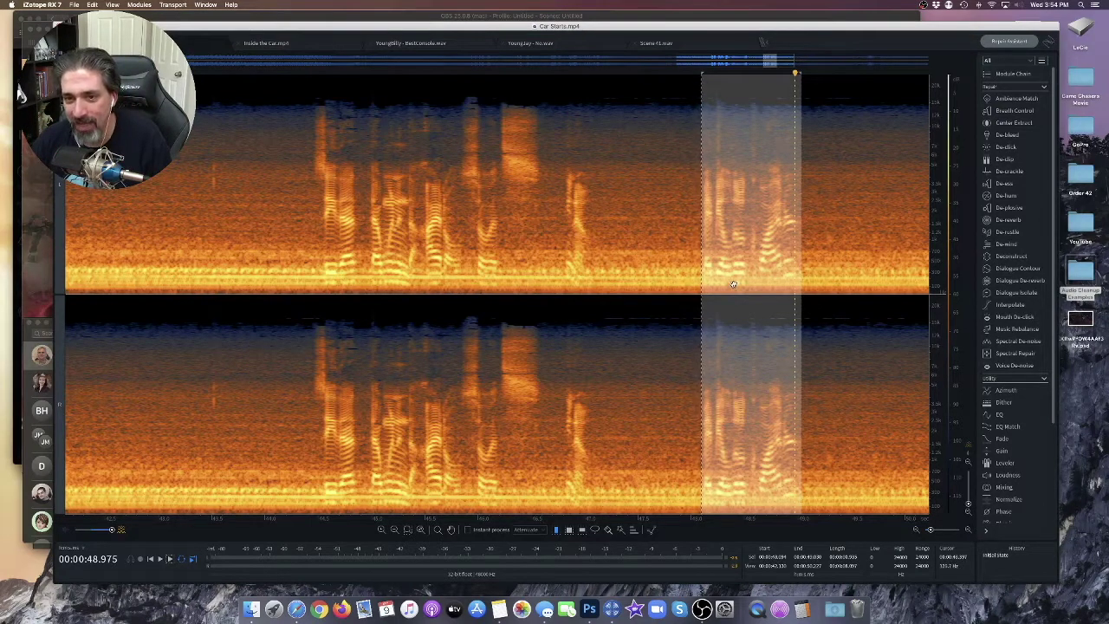
# - Select the voice tones near 48.2 s with the Magic Wand, include all harmonics, and add the adjoining tone to the selection
pyautogui.click(725, 372)
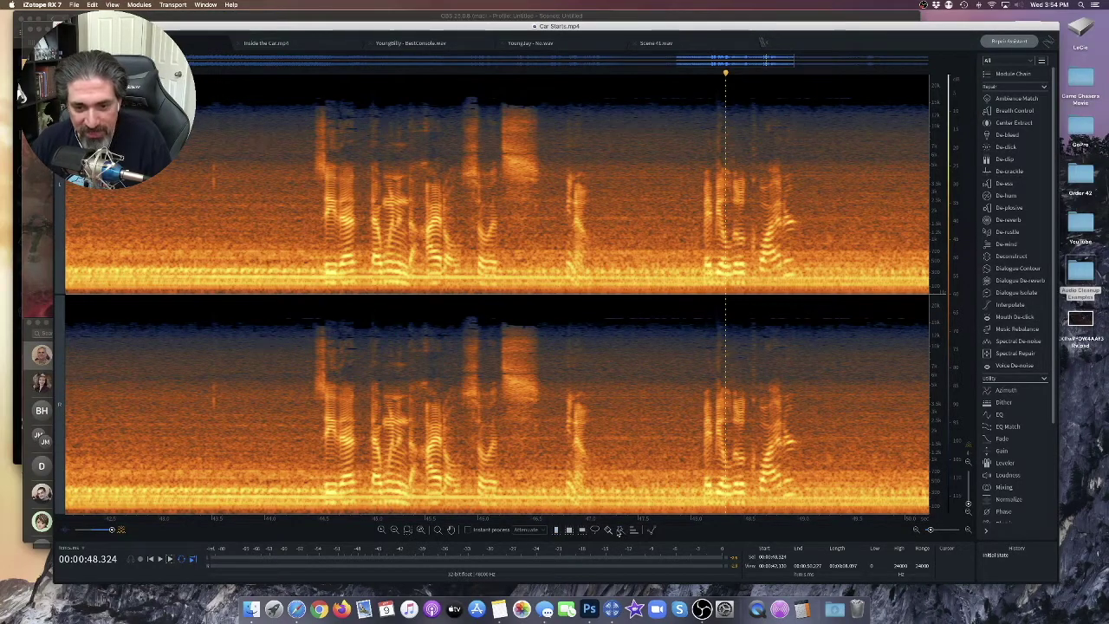
pyautogui.click(734, 279)
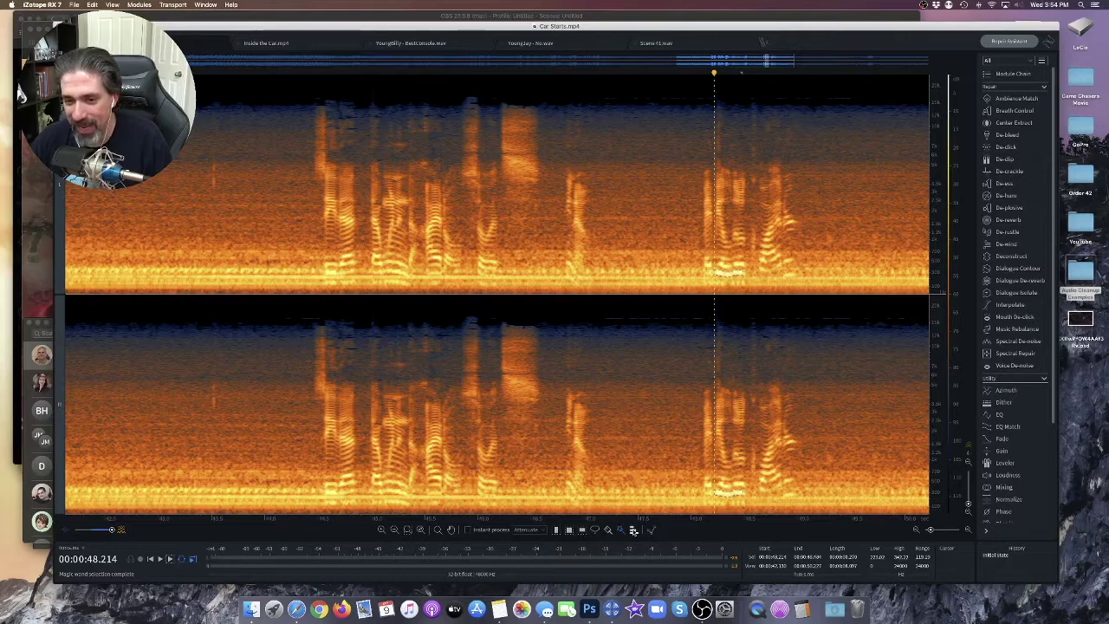
pyautogui.click(634, 530)
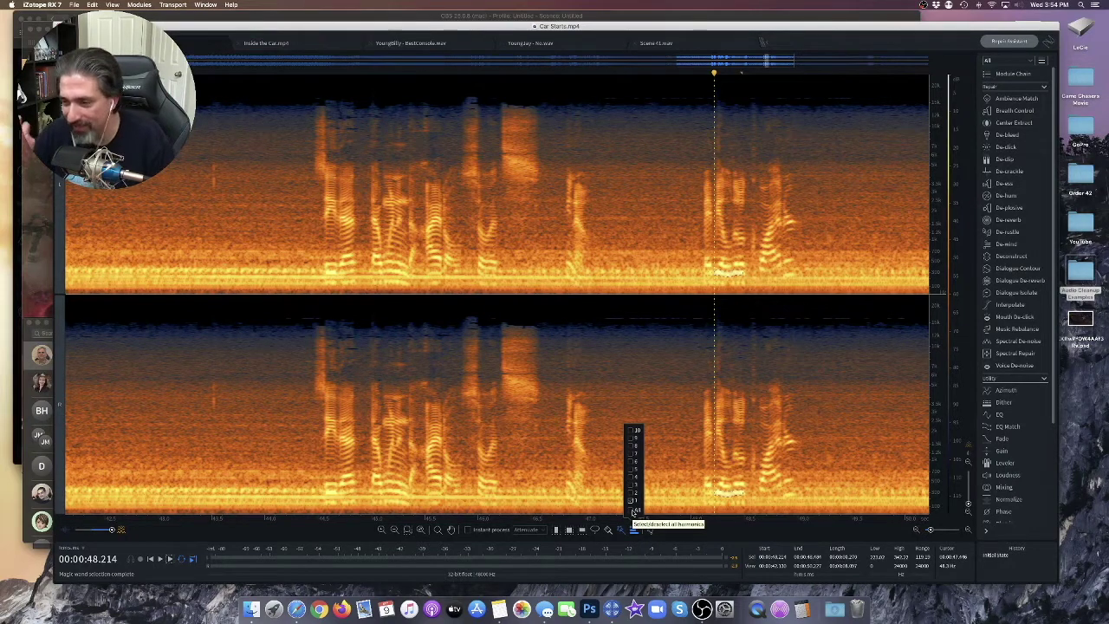
pyautogui.click(636, 511)
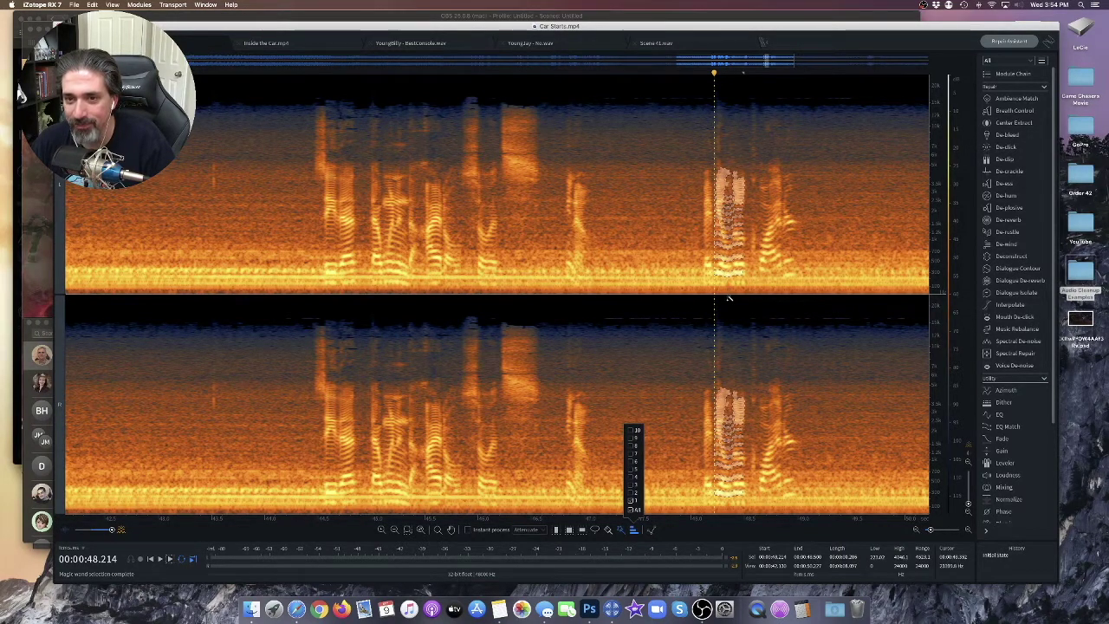
pyautogui.keyDown('shift'); pyautogui.click(728, 271); pyautogui.keyUp('shift')
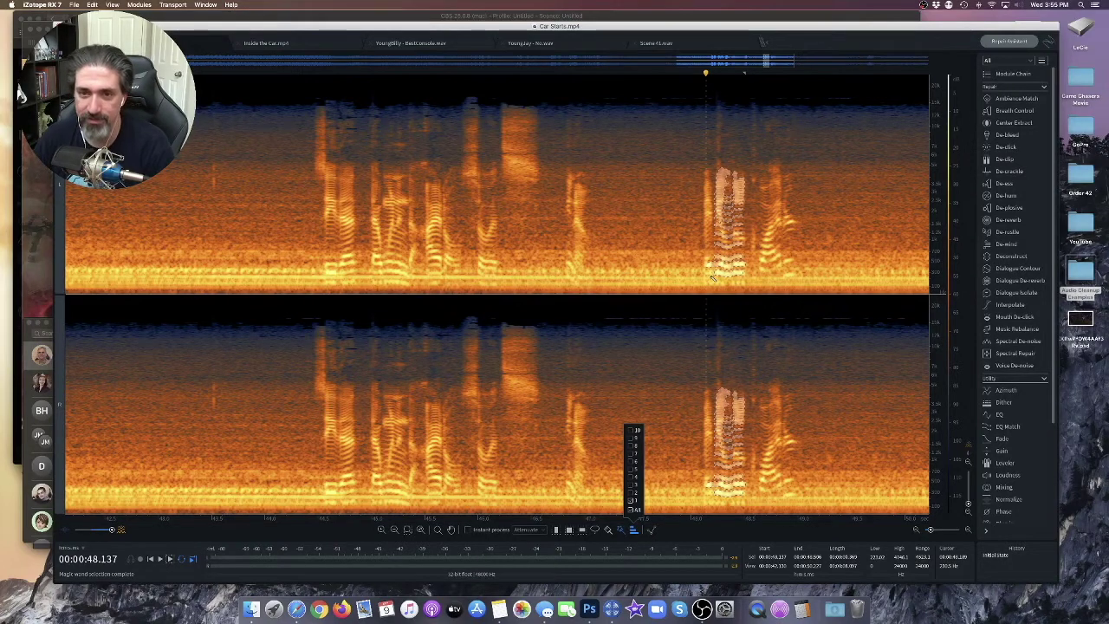
# - Switch back to the Time selection tool and clear the selection by placing the playhead at about 47.6 s
pyautogui.click(655, 311)
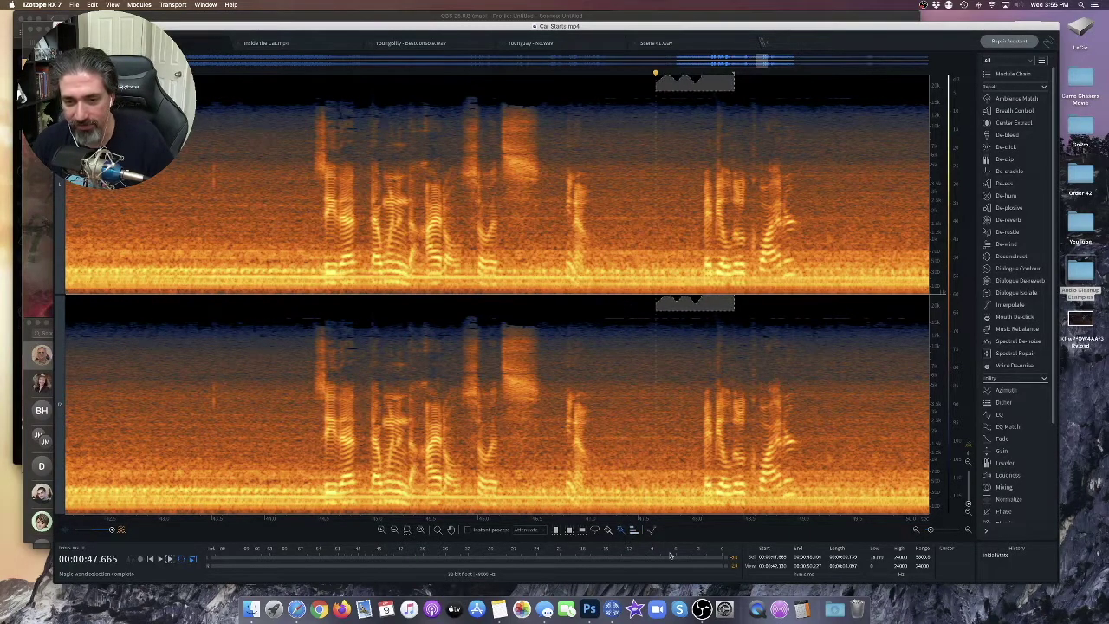
pyautogui.click(555, 530)
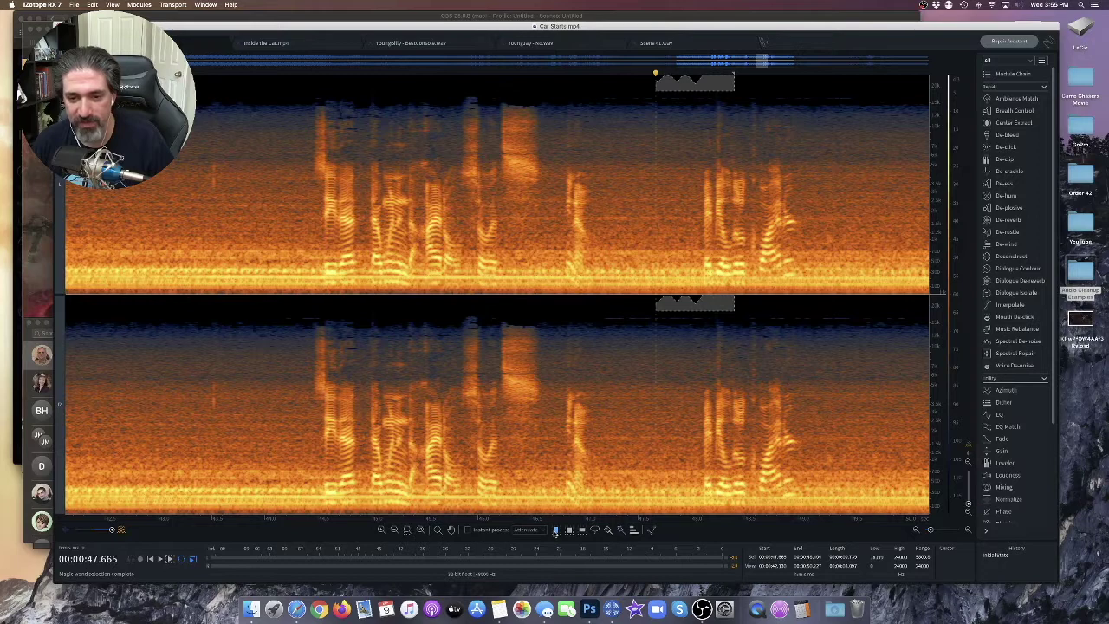
pyautogui.click(643, 323)
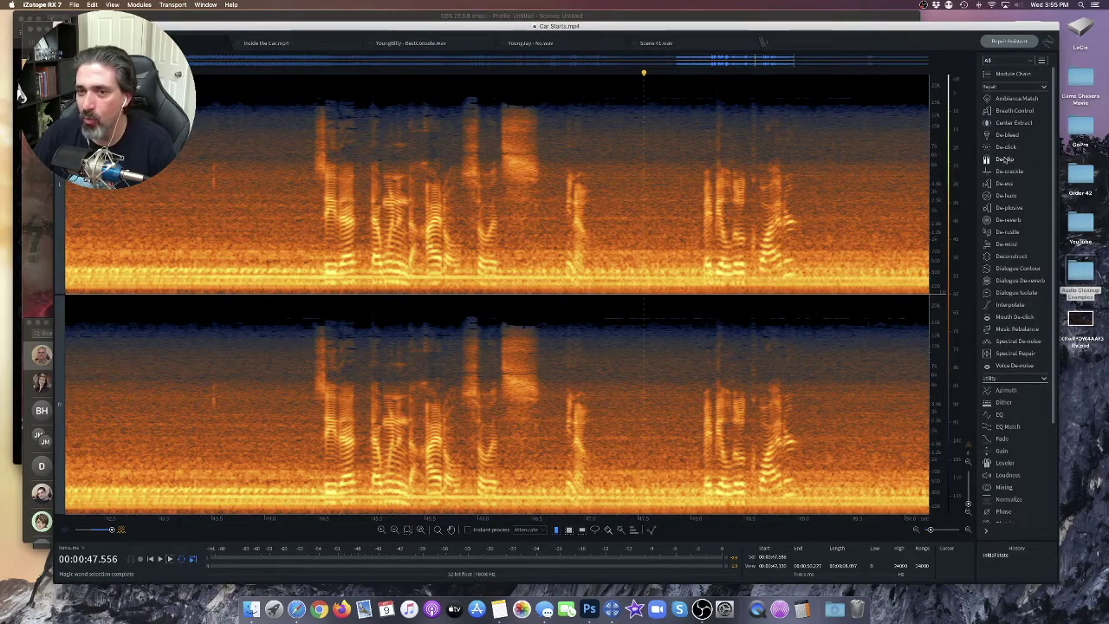
# - Select from about 47.2 s to 49.9 s and analyse it with Repair Assistant using the Dialogue material type
pyautogui.click(609, 297)
pyautogui.moveTo(613, 296); pyautogui.dragTo(891, 297)
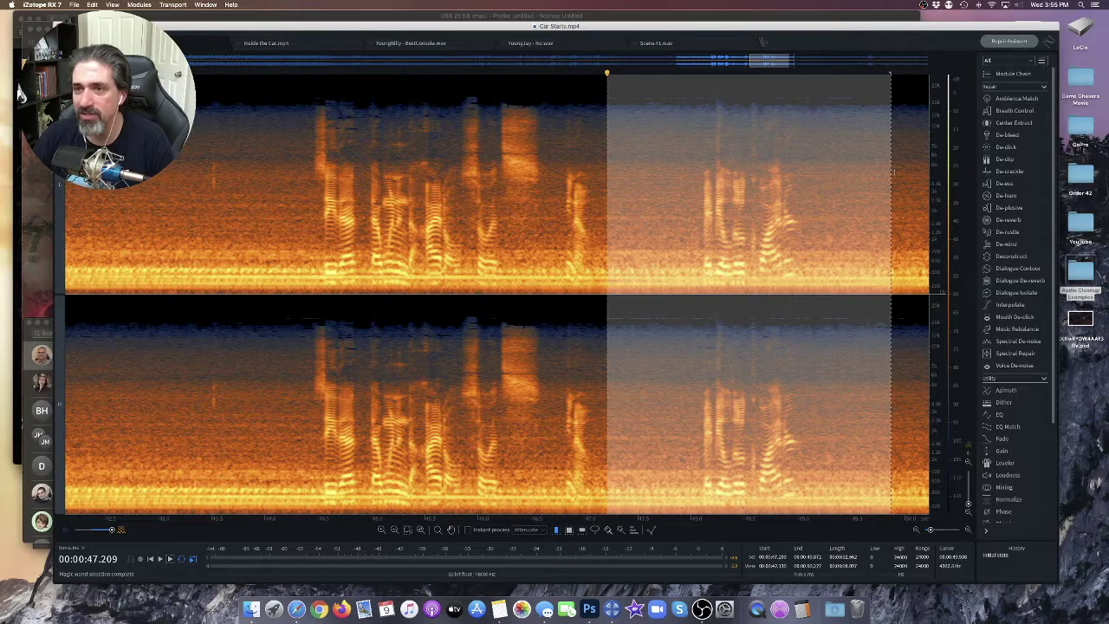
pyautogui.click(1008, 42)
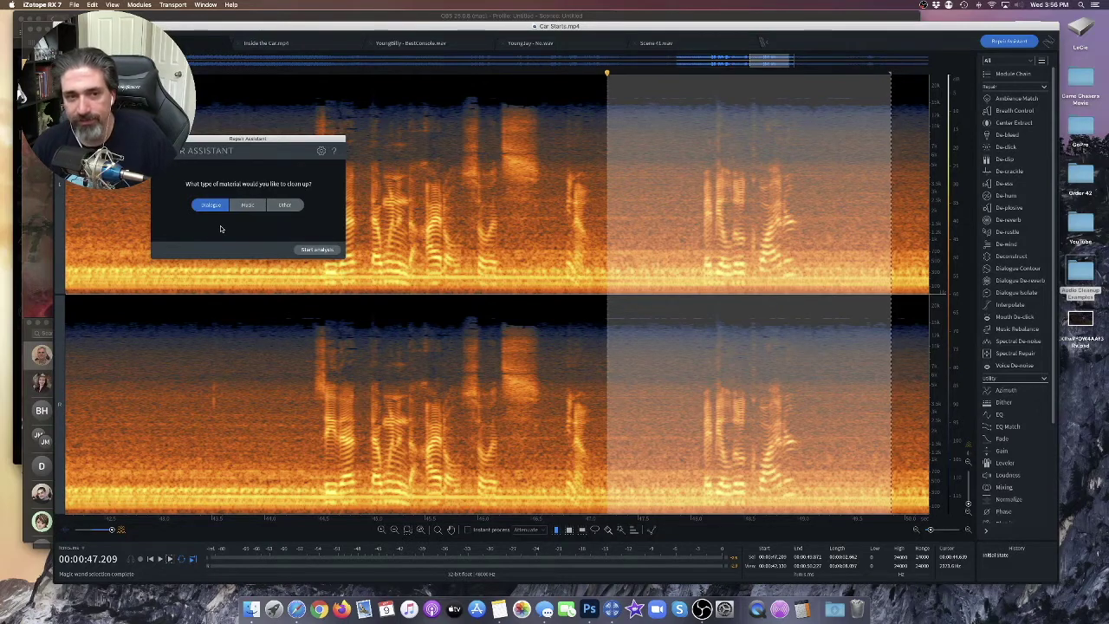
pyautogui.click(321, 250)
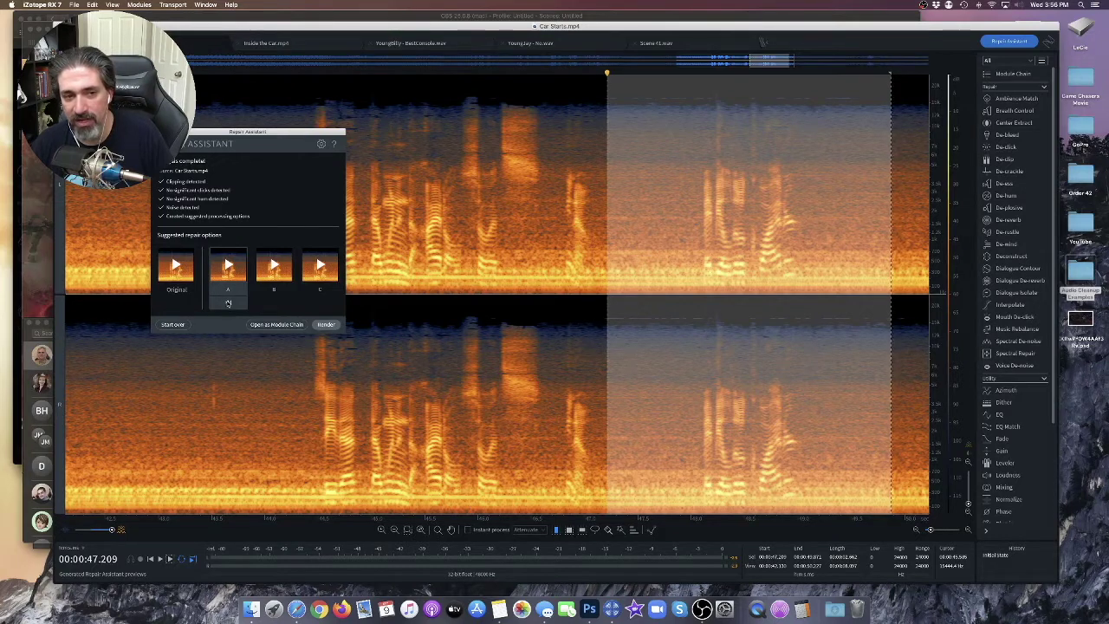
# - Review the processing chains of suggestions A, B and C, compare them by ear with the original, and close Repair Assistant without rendering
pyautogui.moveTo(228, 302)
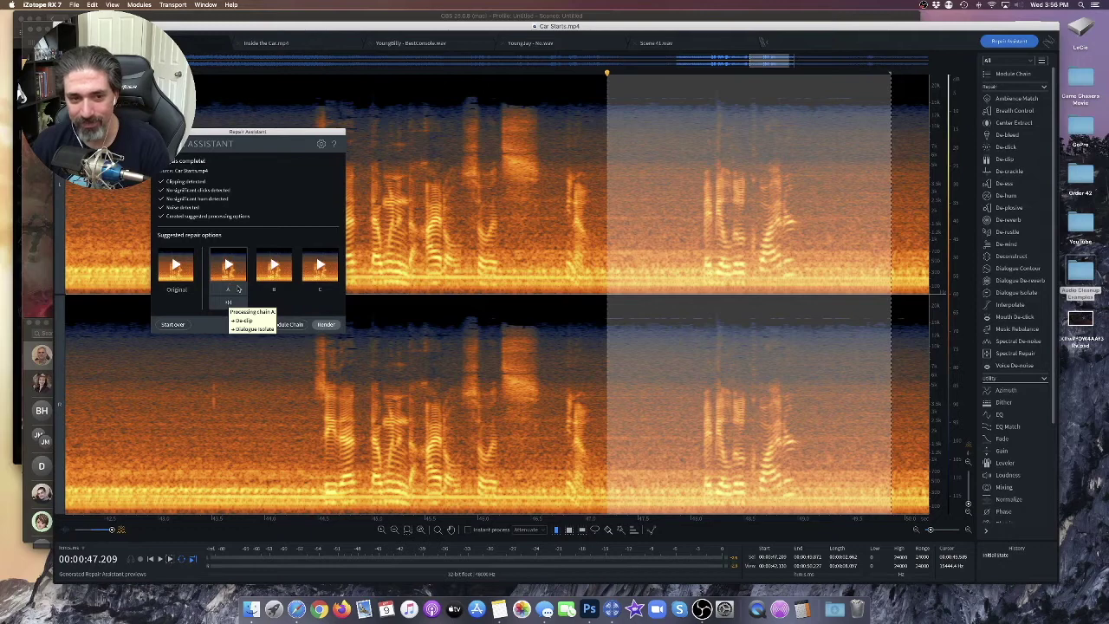
pyautogui.moveTo(266, 290)
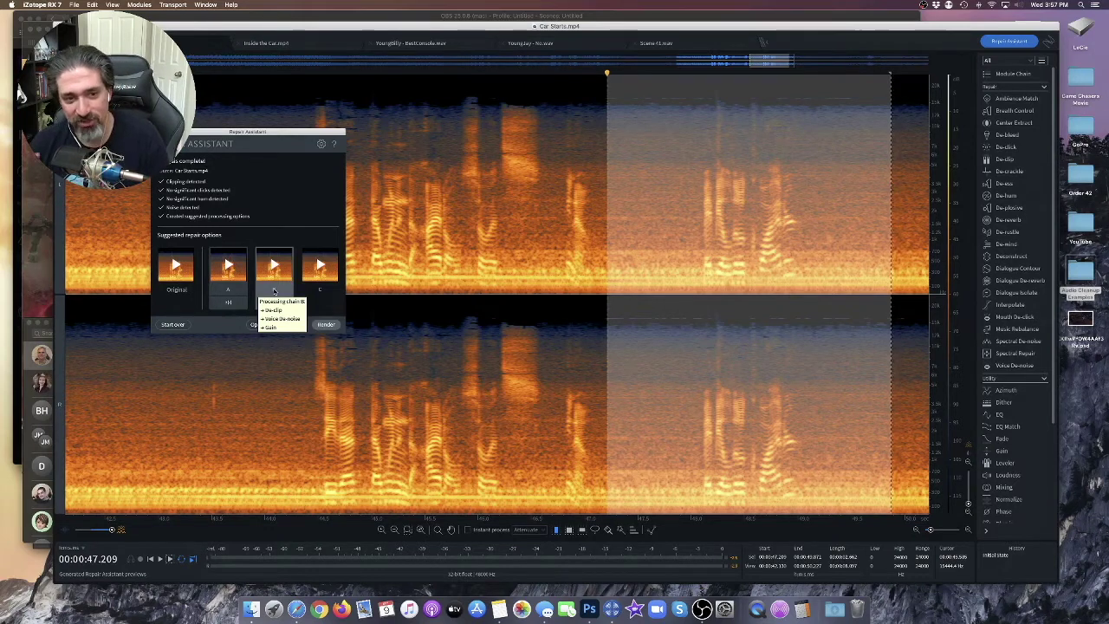
pyautogui.moveTo(320, 292)
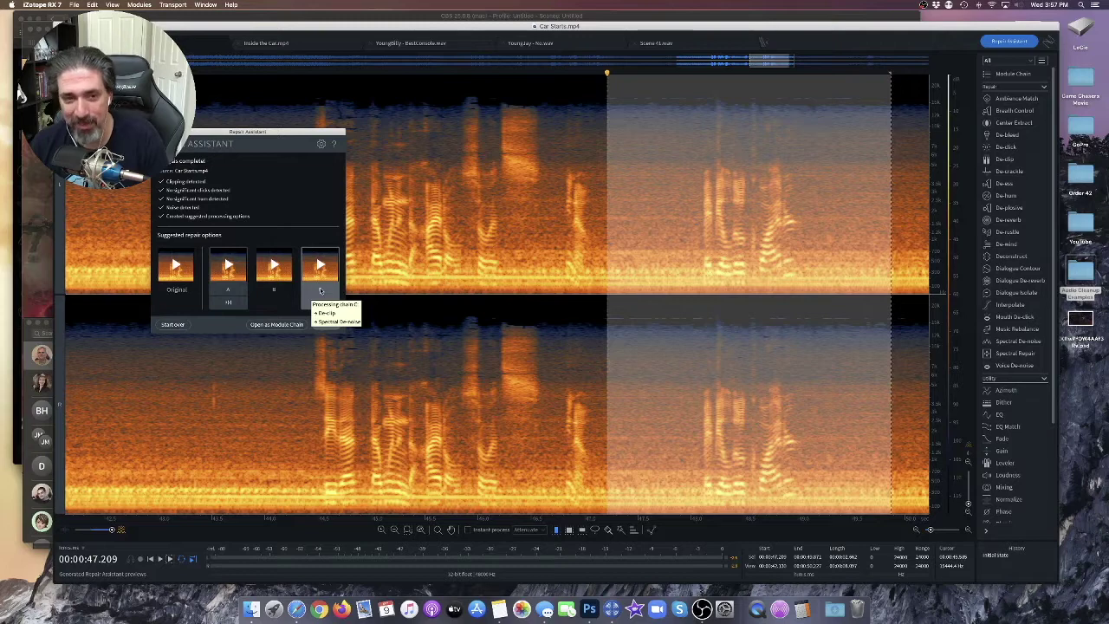
pyautogui.click(320, 291)
pyautogui.click(175, 264)
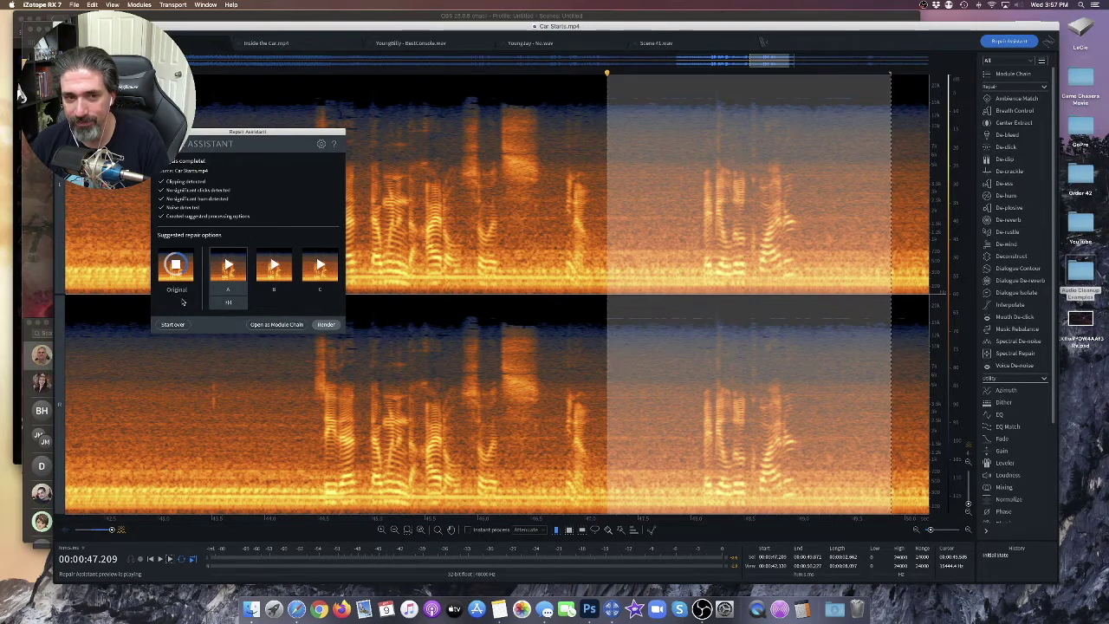
pyautogui.click(230, 271)
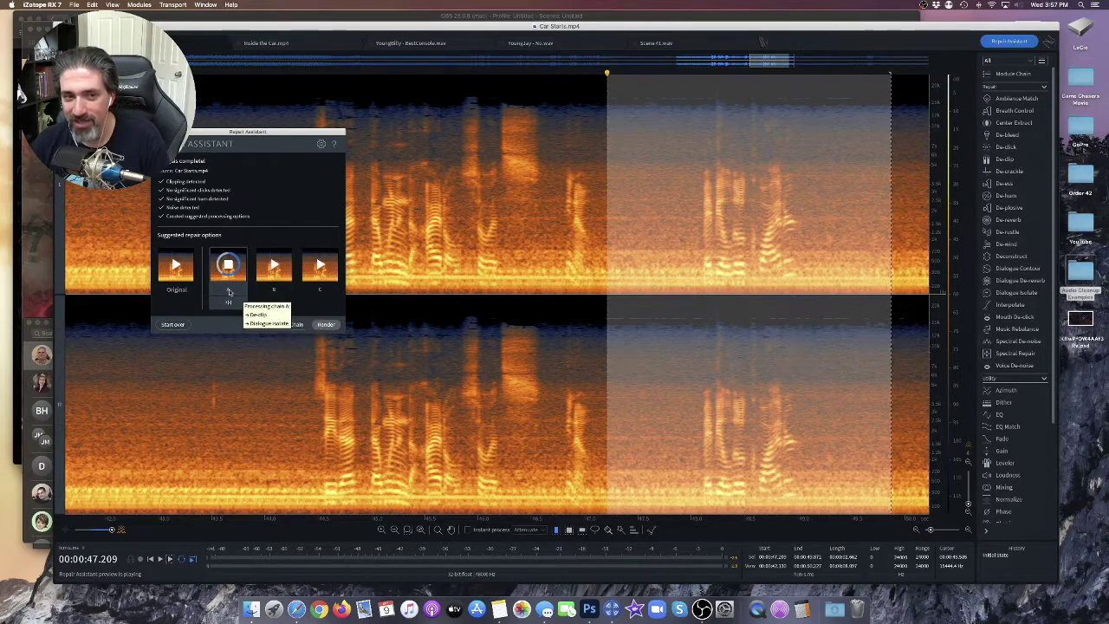
pyautogui.click(227, 264)
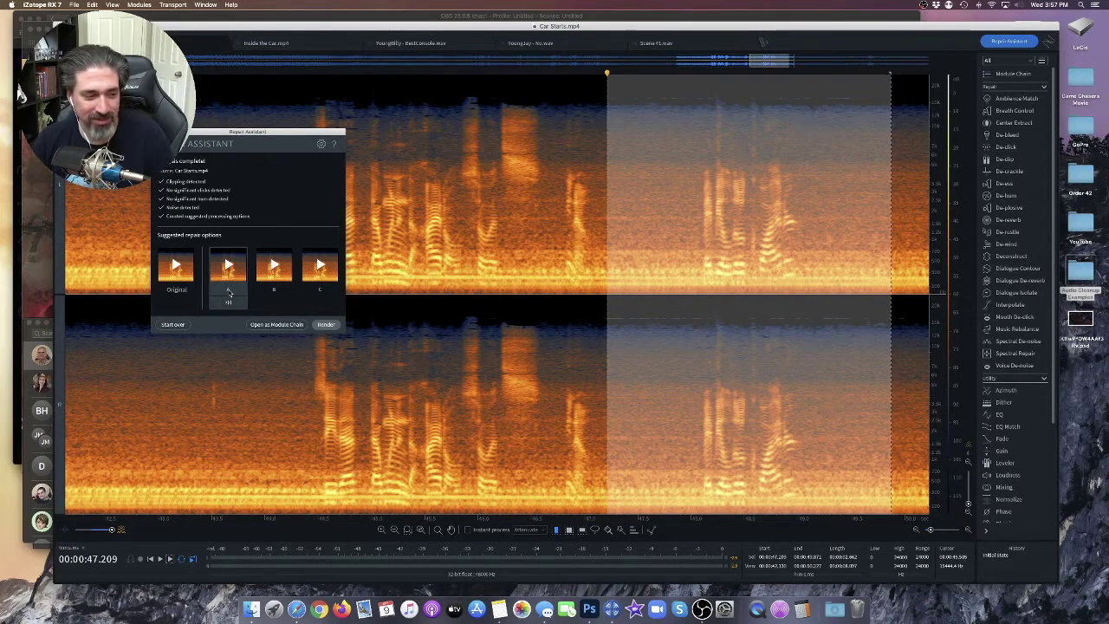
pyautogui.click(278, 272)
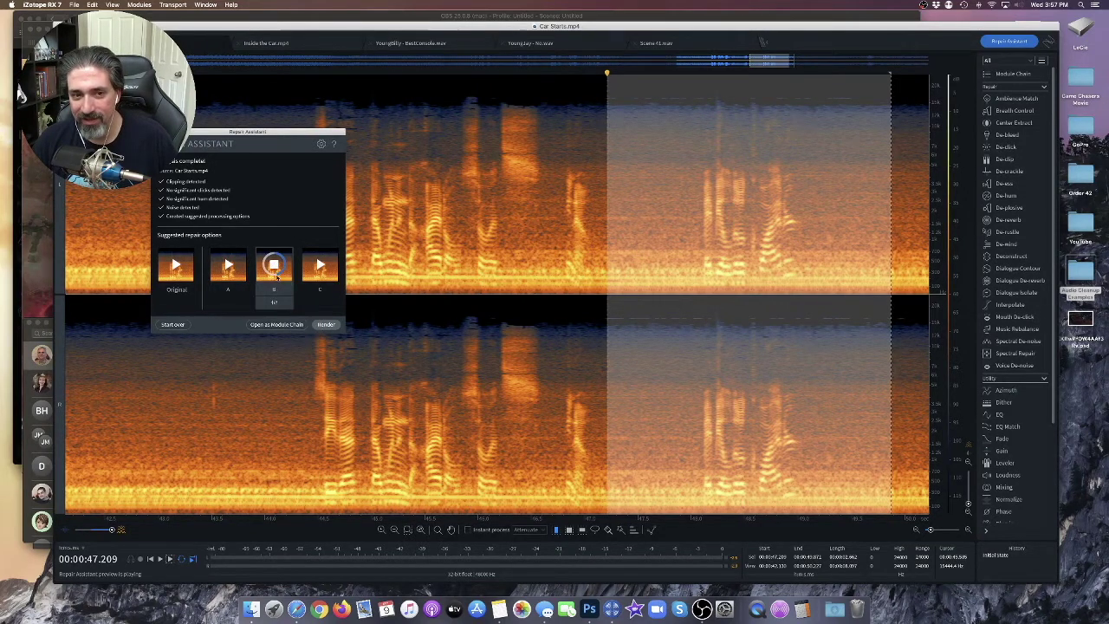
pyautogui.click(320, 266)
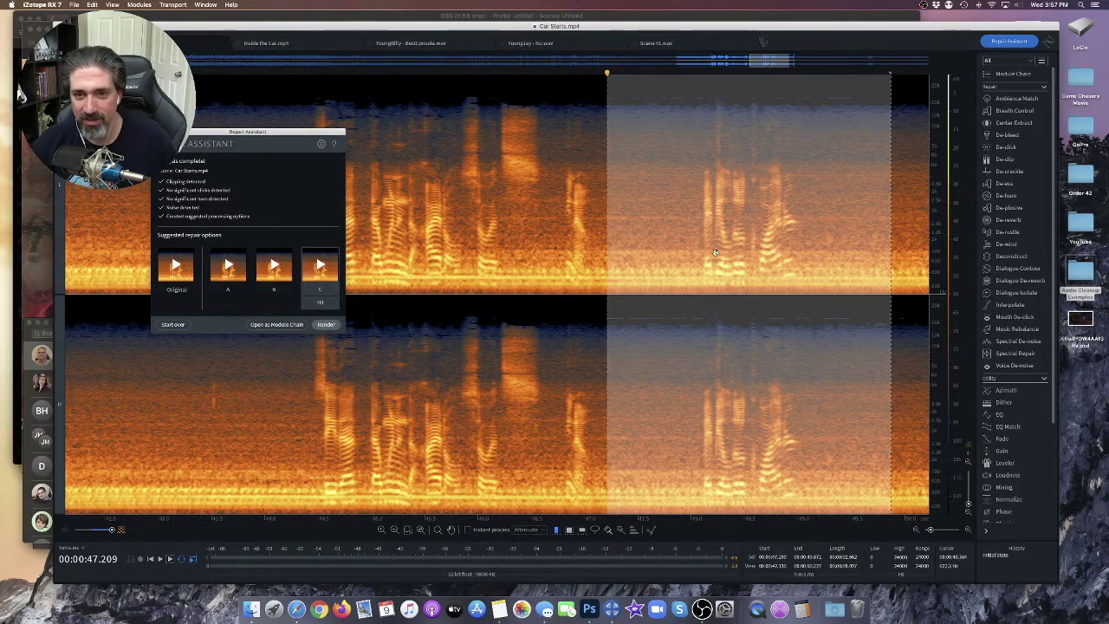
pyautogui.click(657, 296)
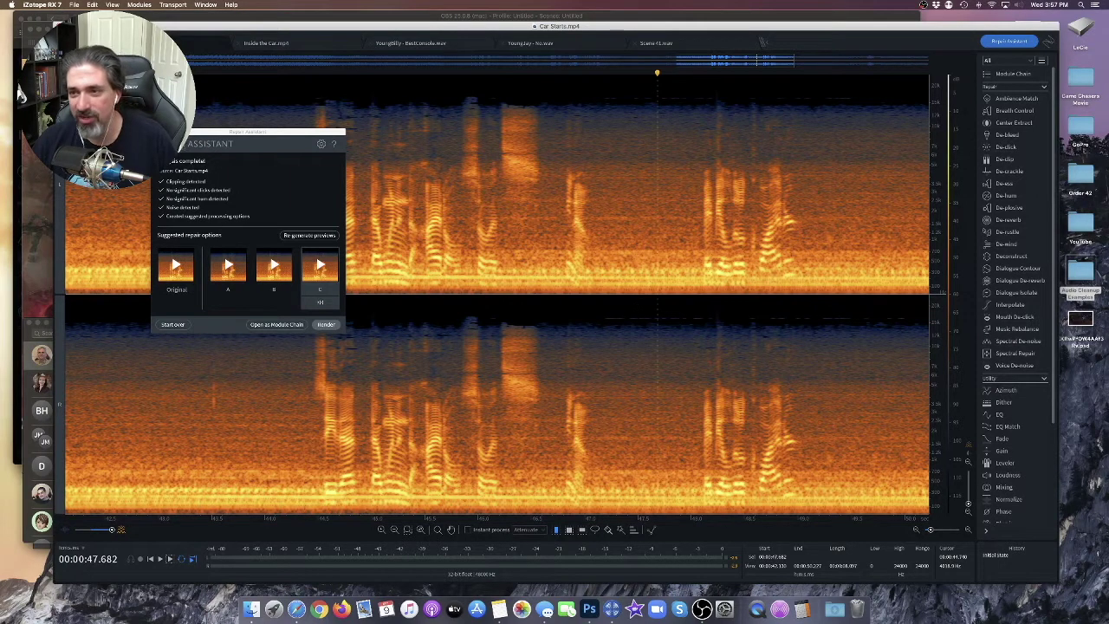
pyautogui.click(157, 131)
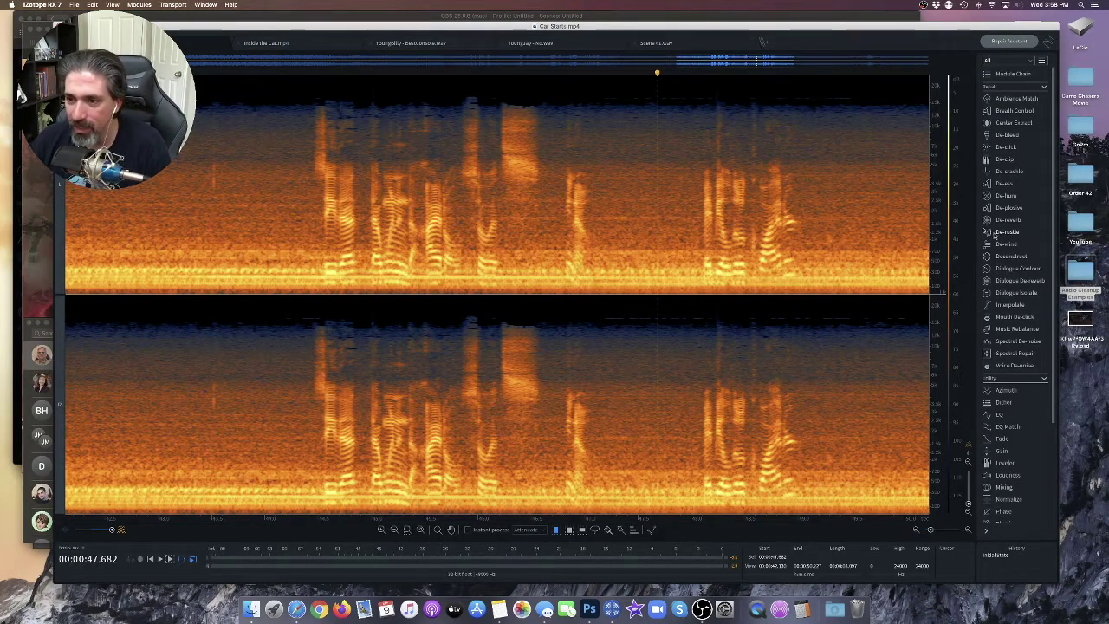
# - Open Spectral De-noise and learn the noise profile from the speech-free gap between about 47.2 s and 48.1 s
pyautogui.click(1018, 341)
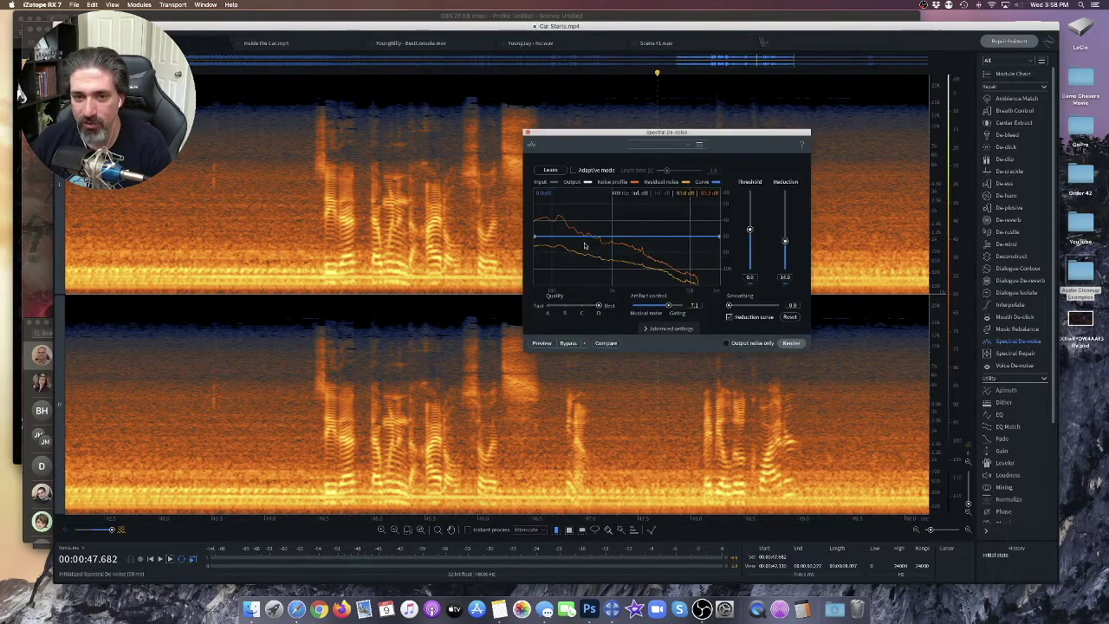
pyautogui.moveTo(633, 152); pyautogui.dragTo(382, 176)
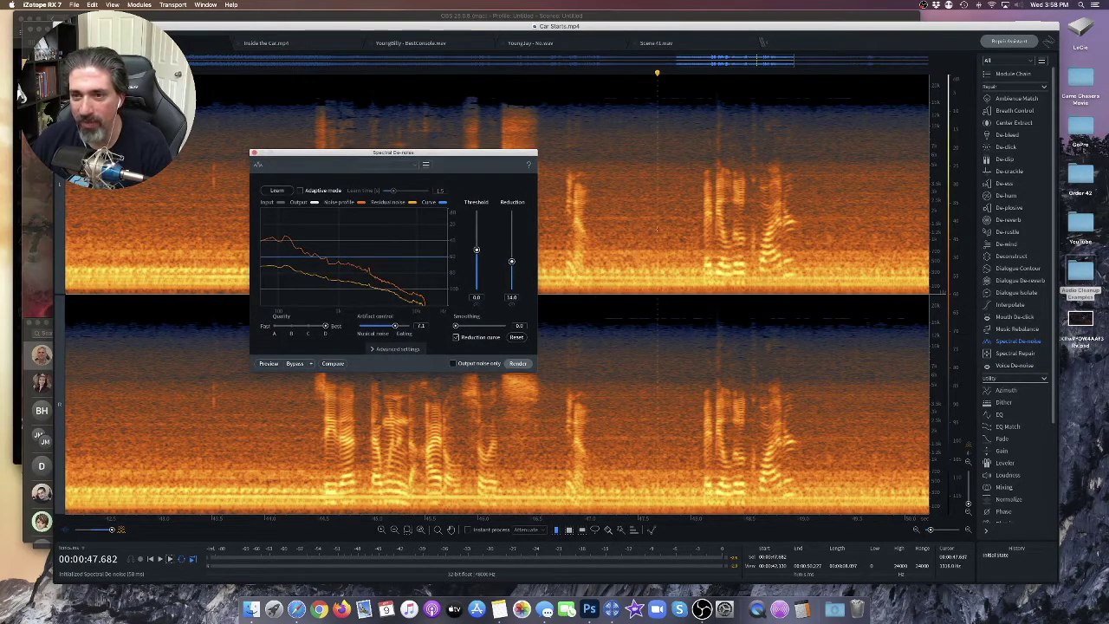
pyautogui.moveTo(605, 295); pyautogui.dragTo(698, 297)
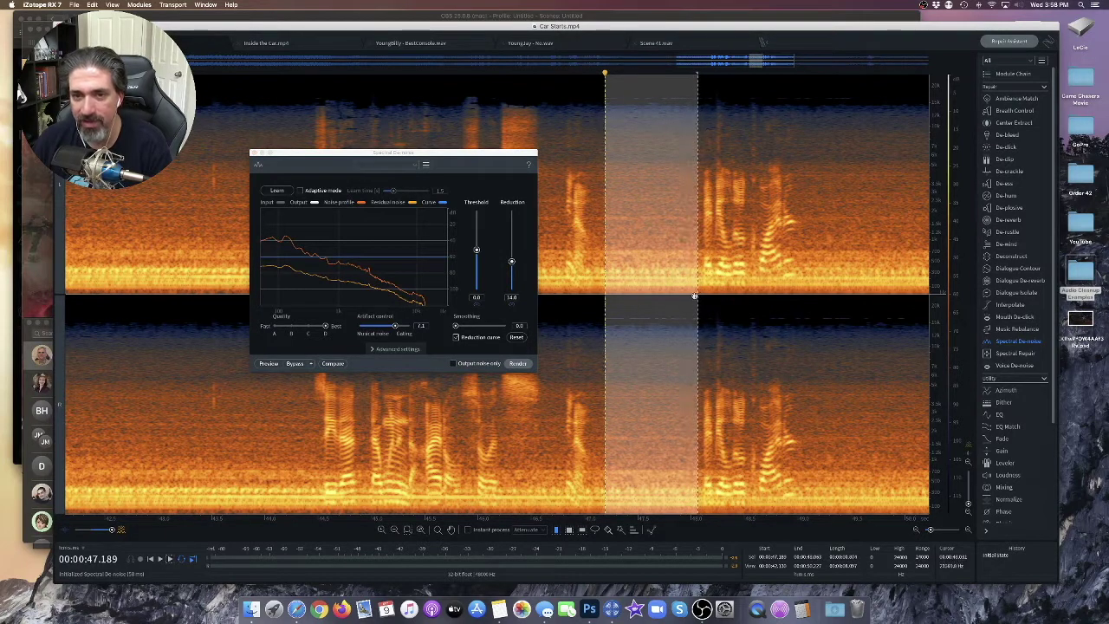
pyautogui.click(267, 188)
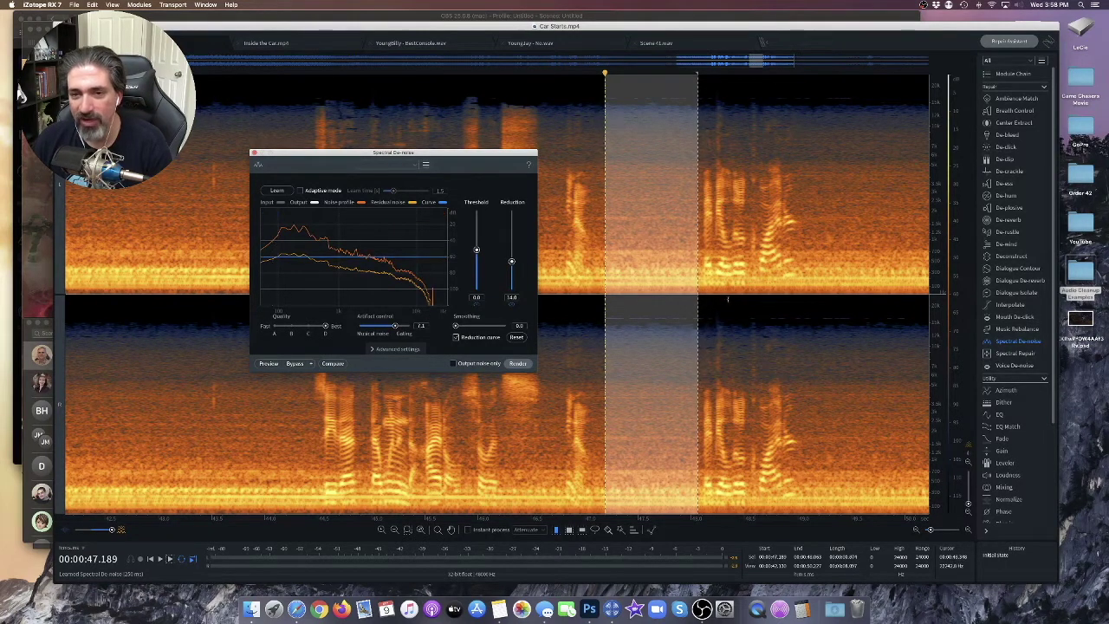
# - Select from about 47.3 s to 49.6 s, preview the Spectral De-noise result on it, and close the module without rendering
pyautogui.click(737, 296)
pyautogui.moveTo(618, 296); pyautogui.dragTo(867, 296)
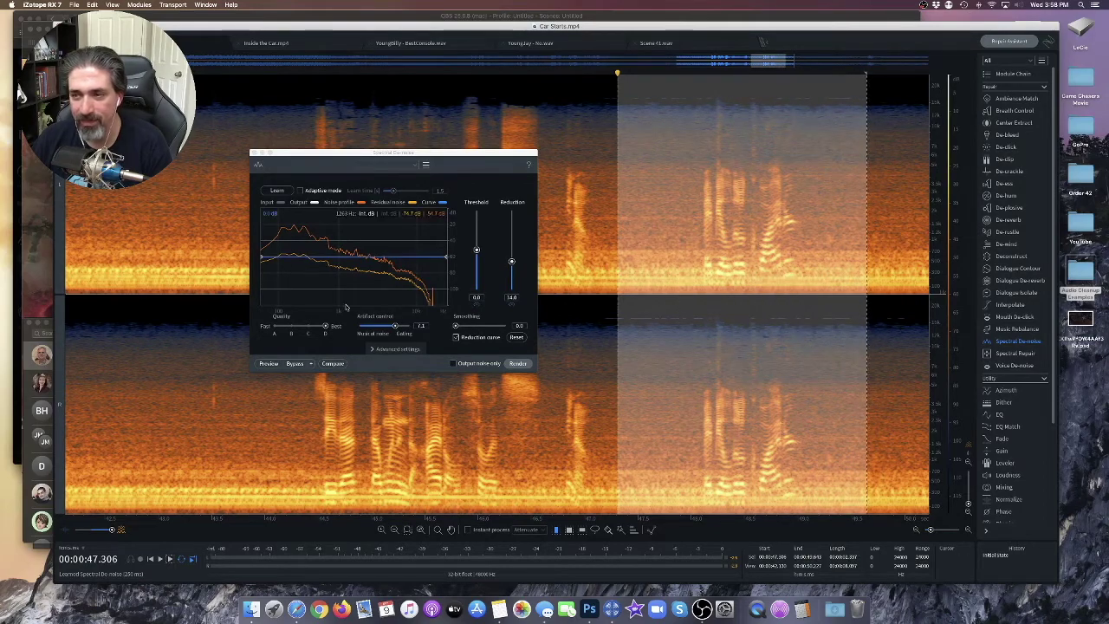
pyautogui.click(269, 364)
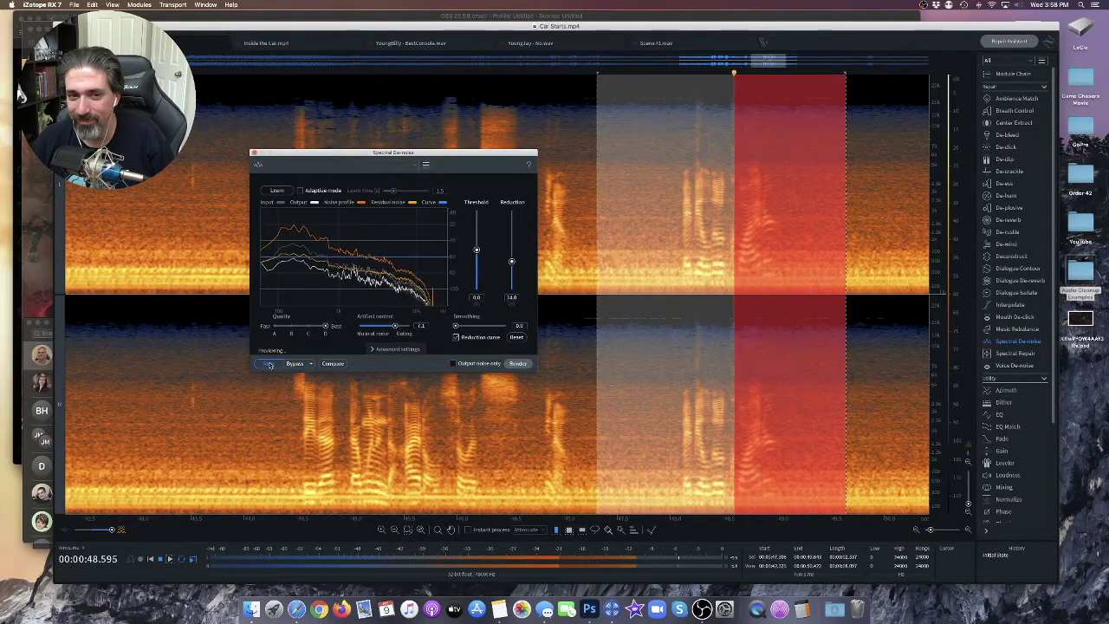
pyautogui.click(269, 364)
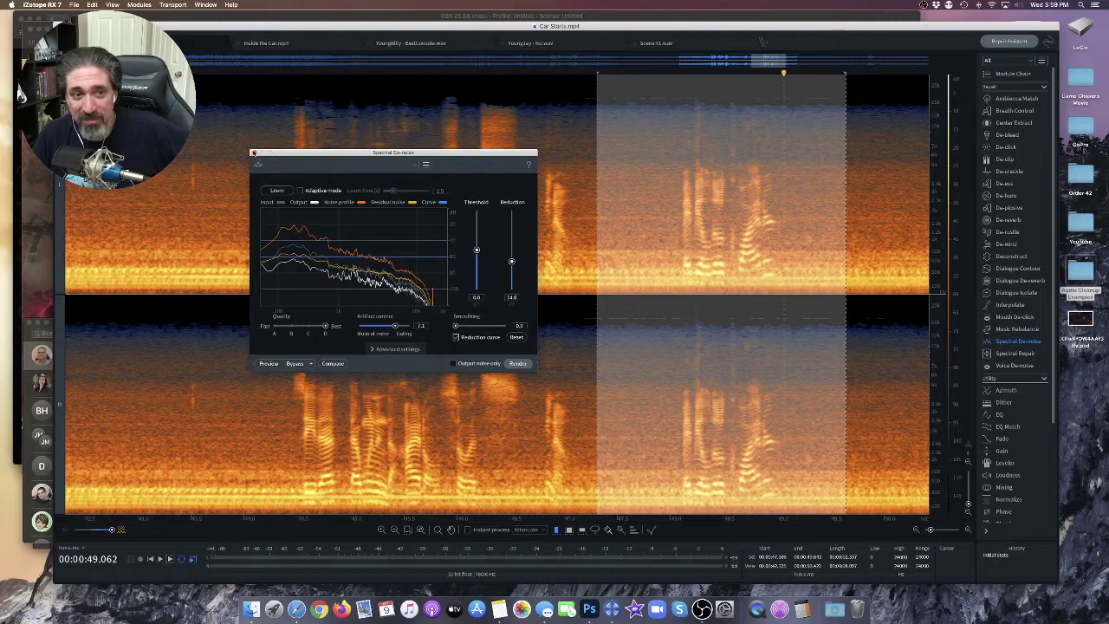
pyautogui.click(253, 152)
# - Switch to the Inside the Car.mp4 recording and preview its source video from the Audio Cleanup Examples folder in Finder
pyautogui.click(266, 43)
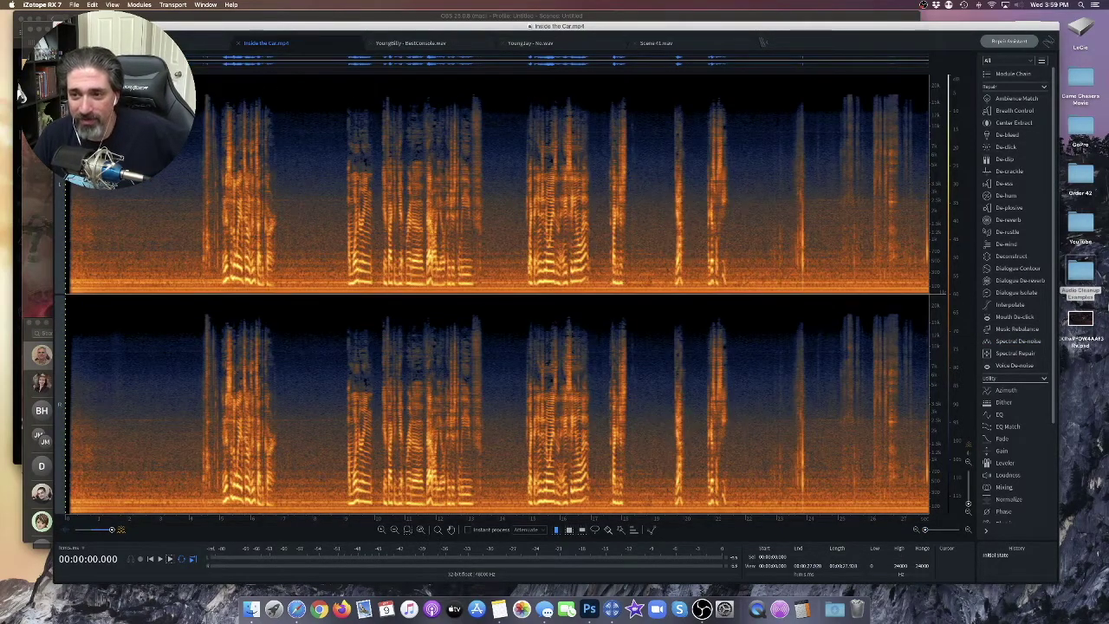
pyautogui.doubleClick(1083, 273)
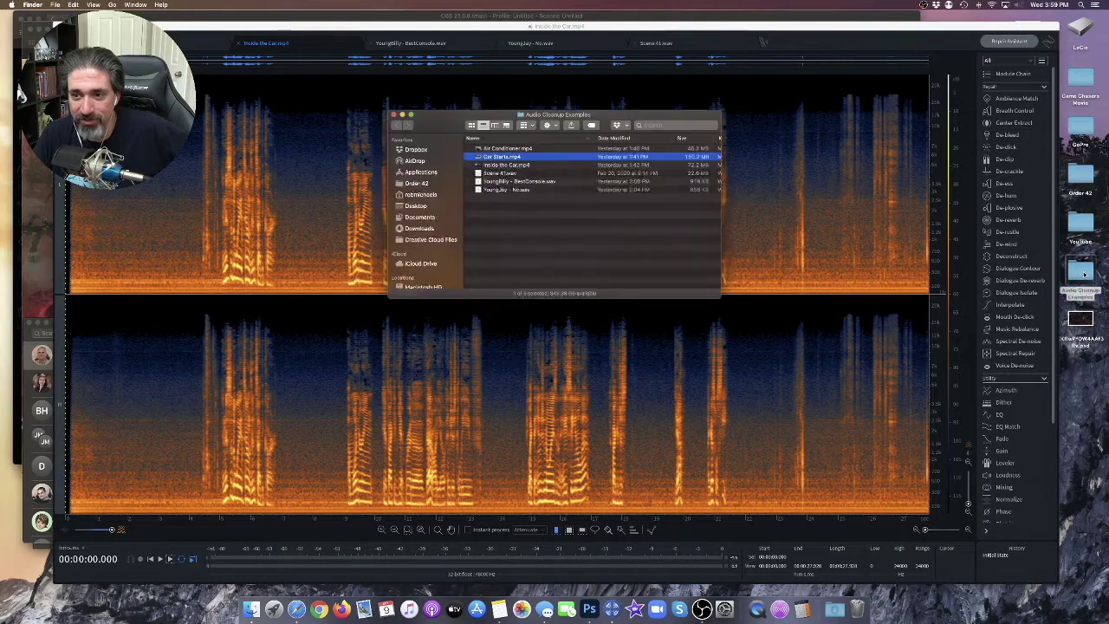
pyautogui.click(519, 167)
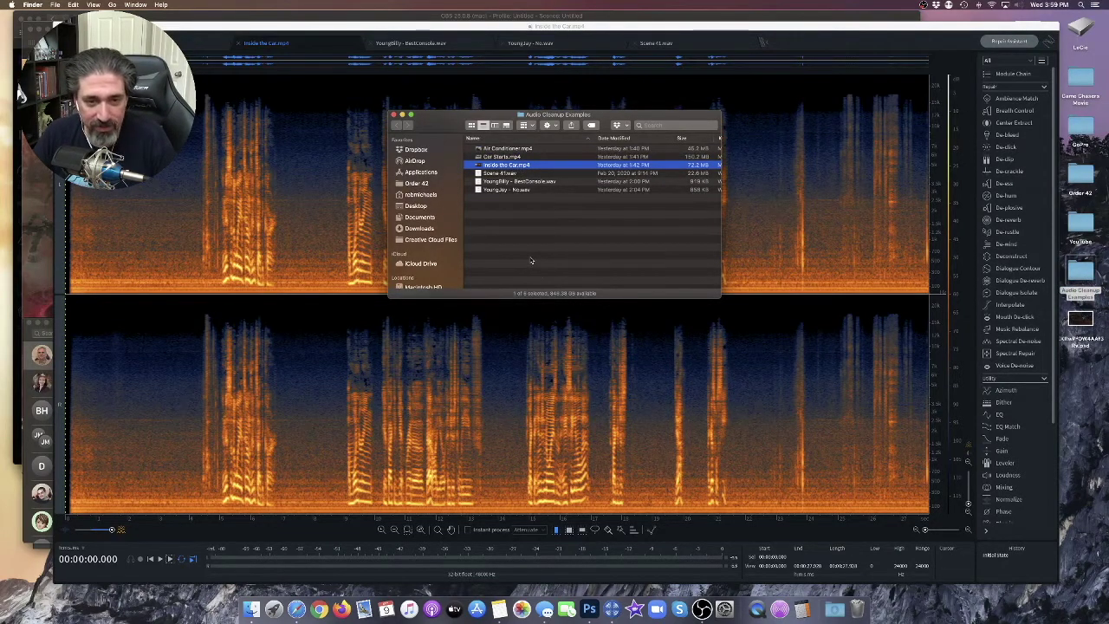
pyautogui.press('space')
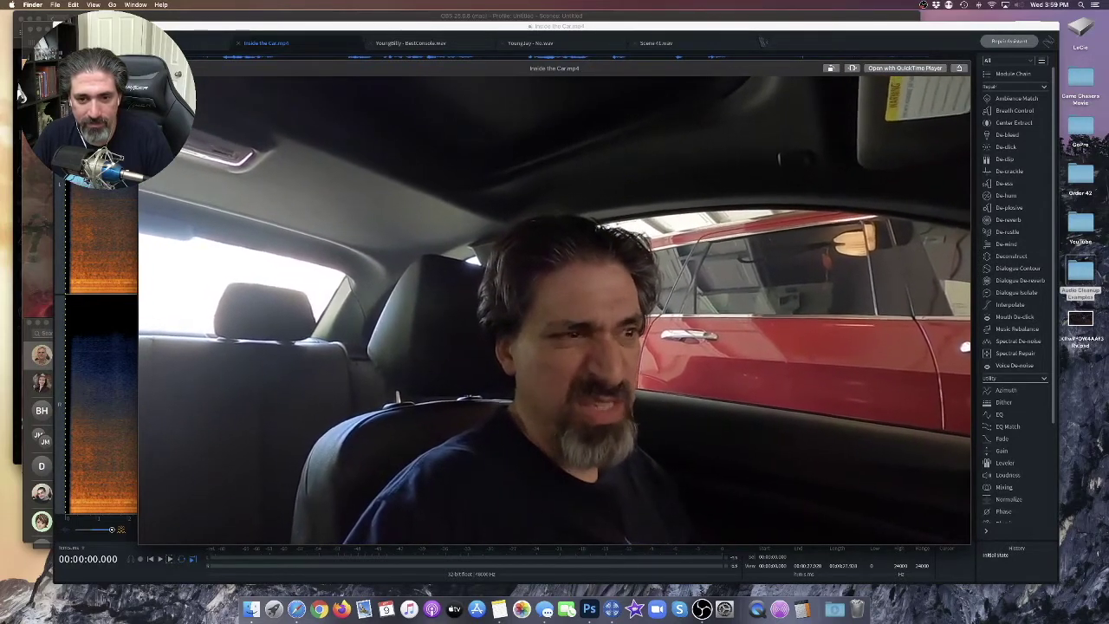
pyautogui.press('space')
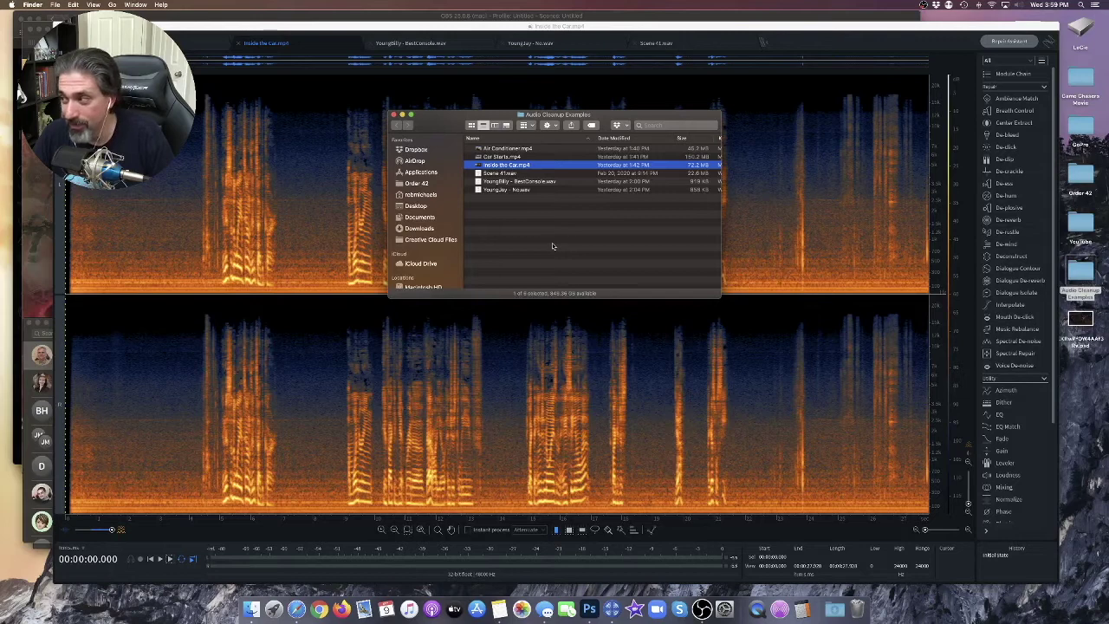
# - Return to RX 7 and play the Inside the Car recording from about 14.7 s to 18.4 s
pyautogui.click(521, 351)
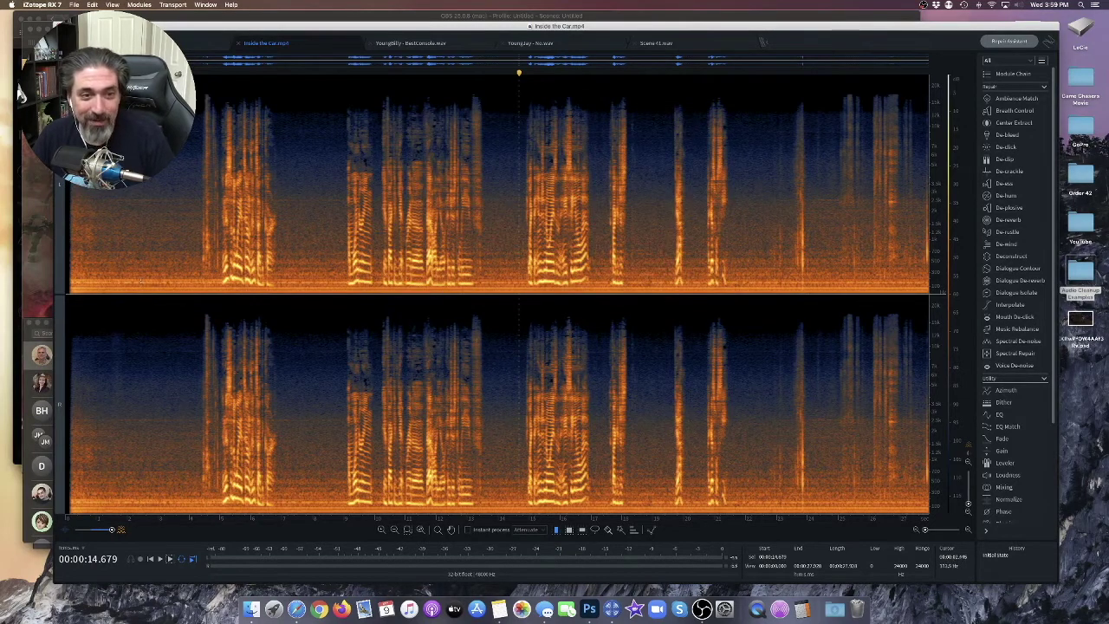
pyautogui.press('space')
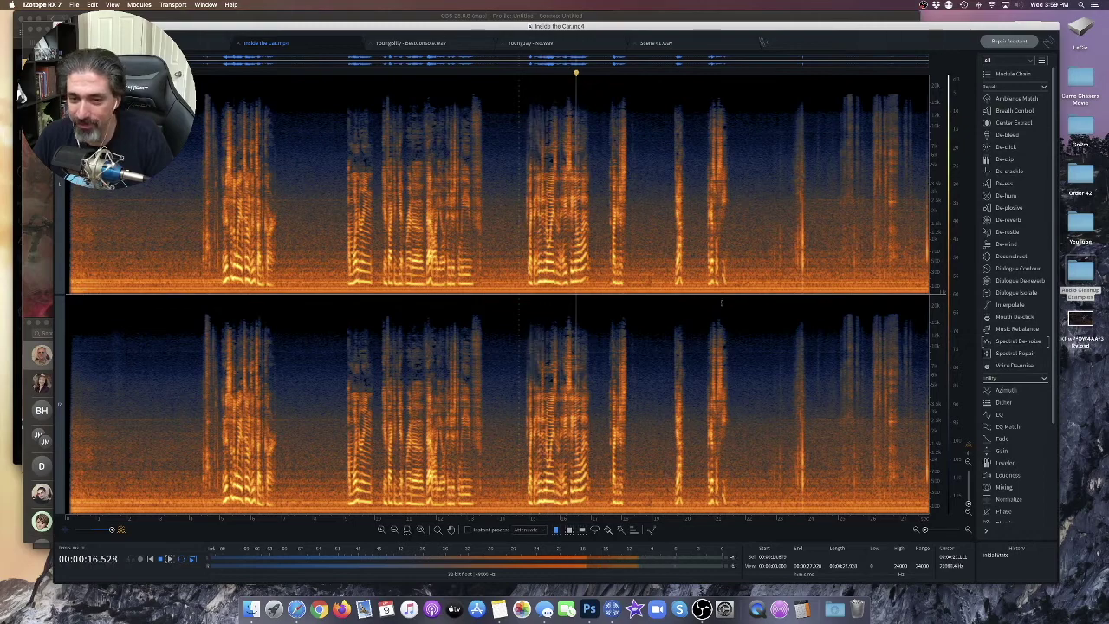
pyautogui.press('space')
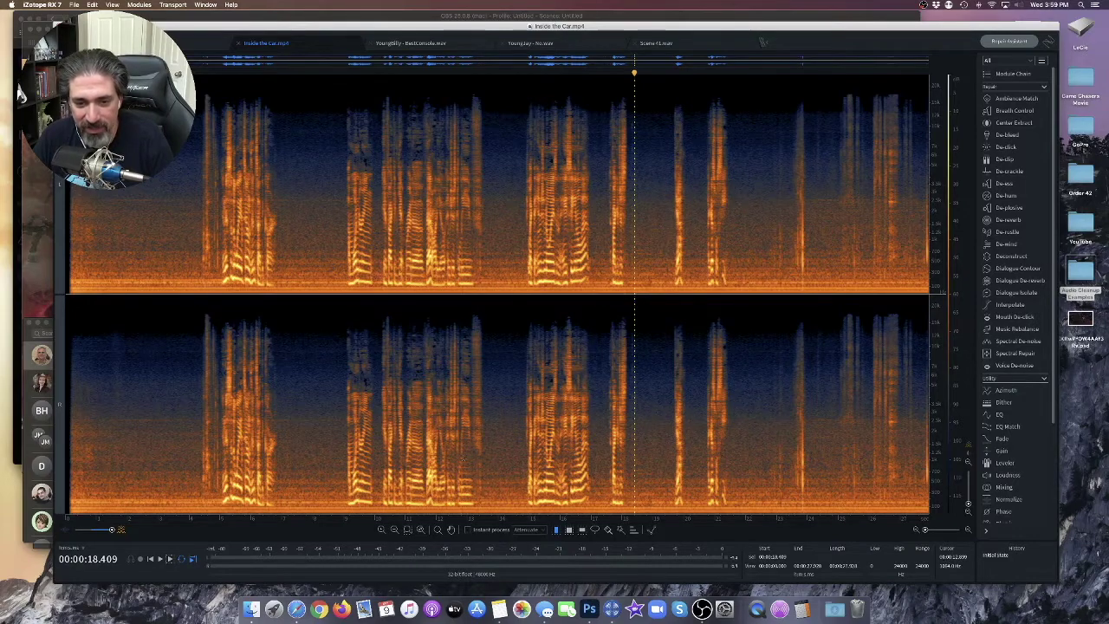
# - Check OBS briefly, return to RX 7, and play the recording from about 10.7 s to 17 s
pyautogui.click(703, 610)
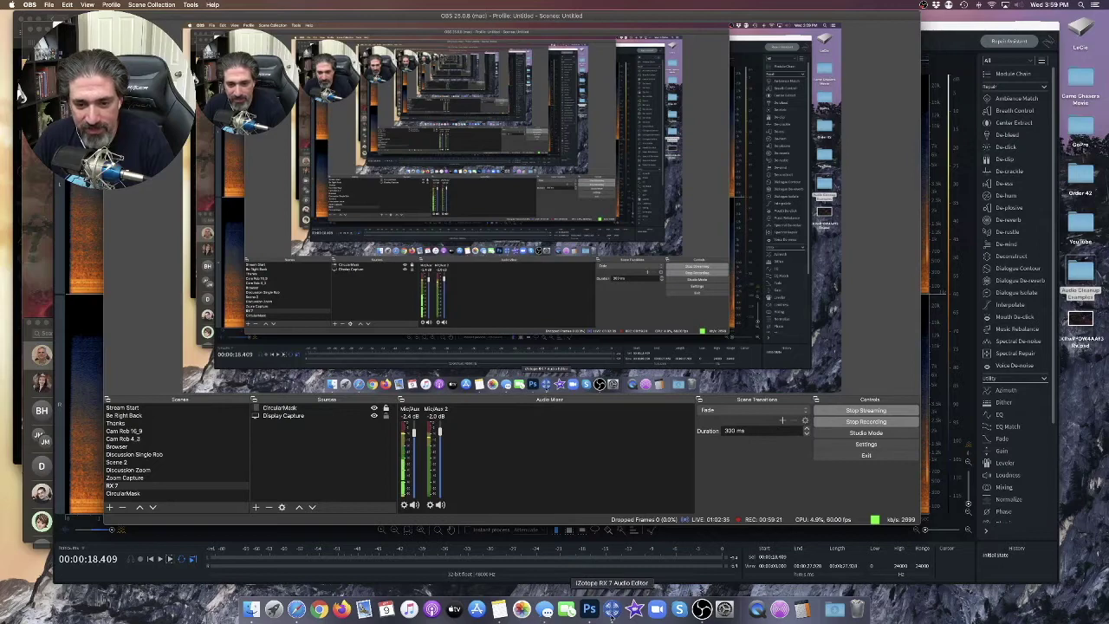
pyautogui.click(613, 610)
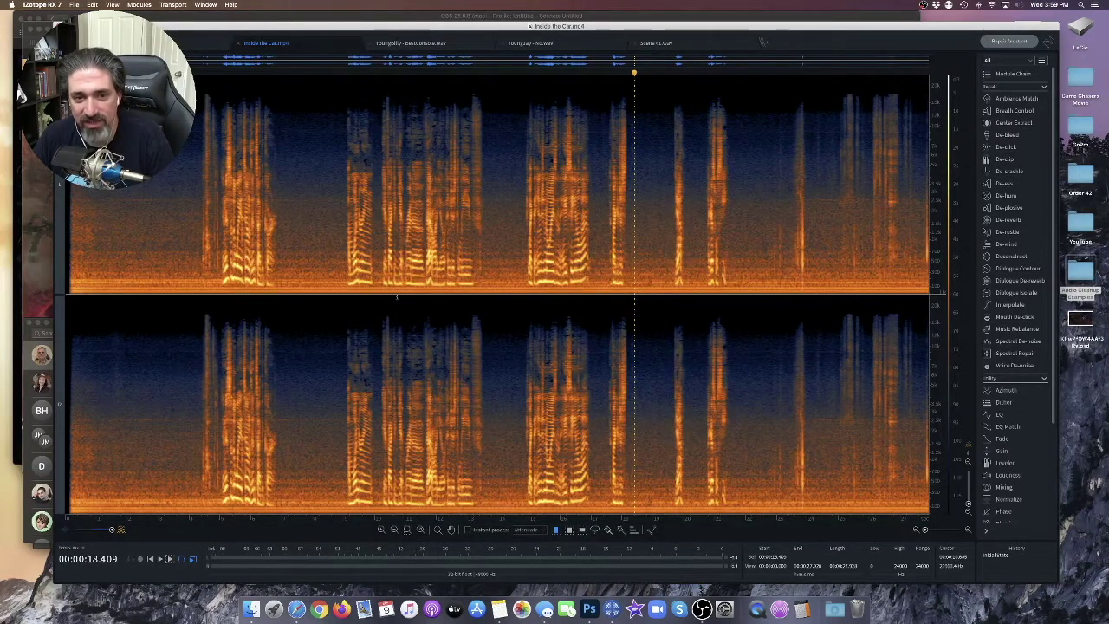
pyautogui.press('space')
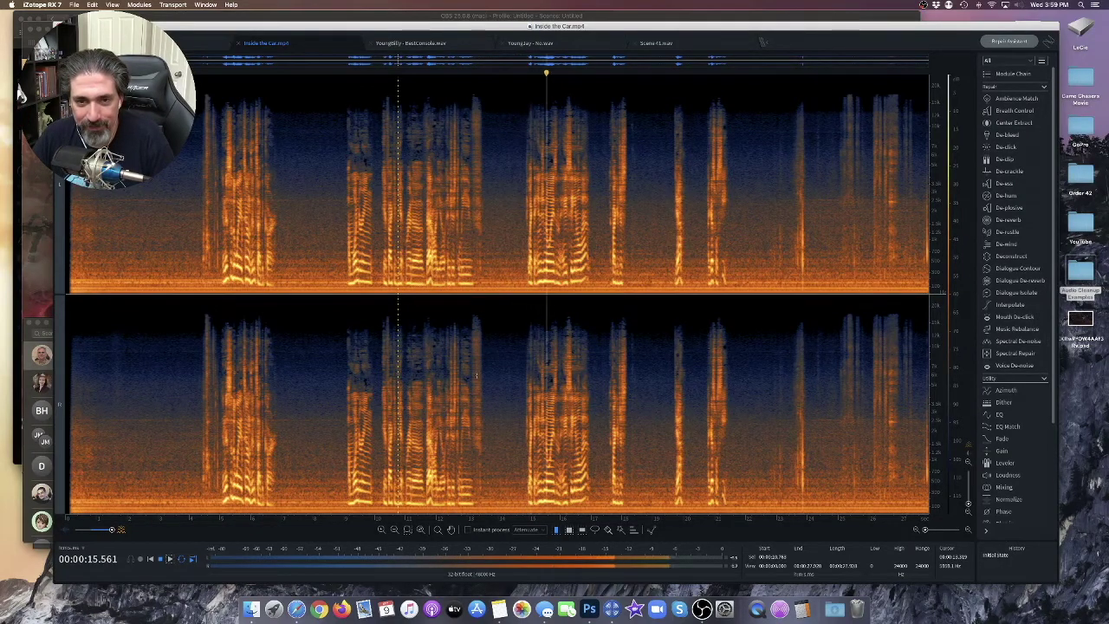
pyautogui.press('space')
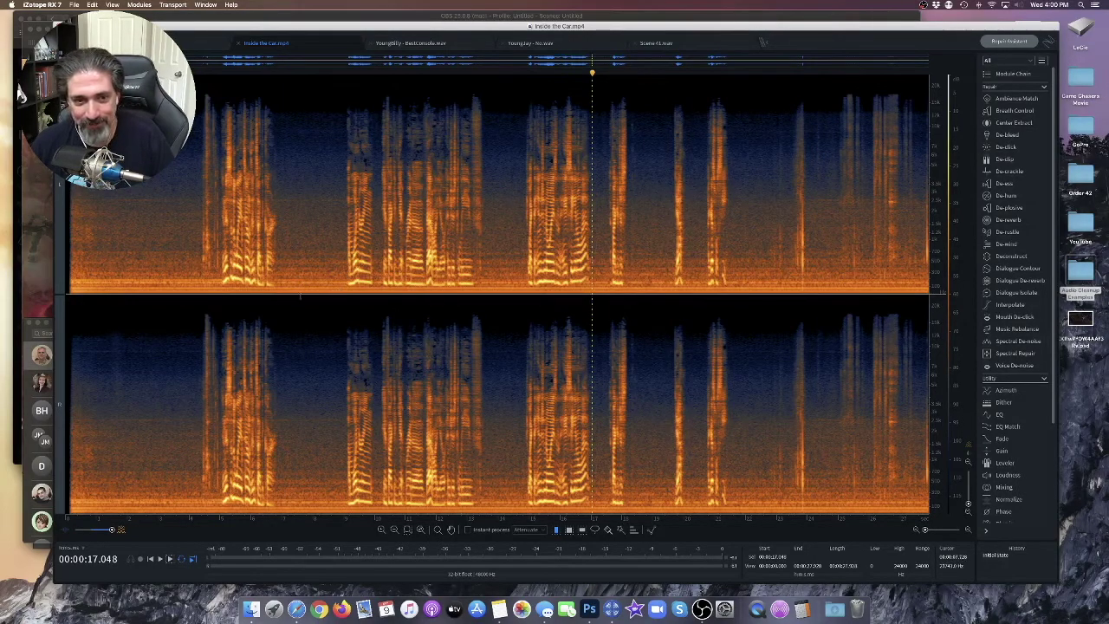
# - Select the speech-free gap from about 7 s to 9 s and learn its noise profile in Spectral De-noise
pyautogui.moveTo(280, 294); pyautogui.dragTo(343, 295)
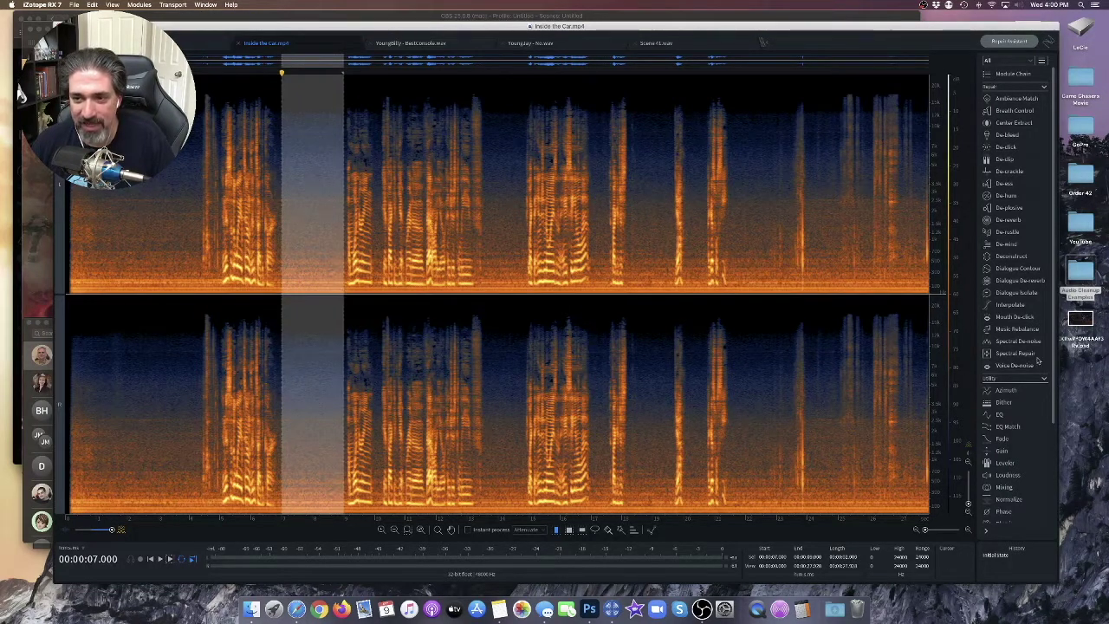
pyautogui.click(1027, 344)
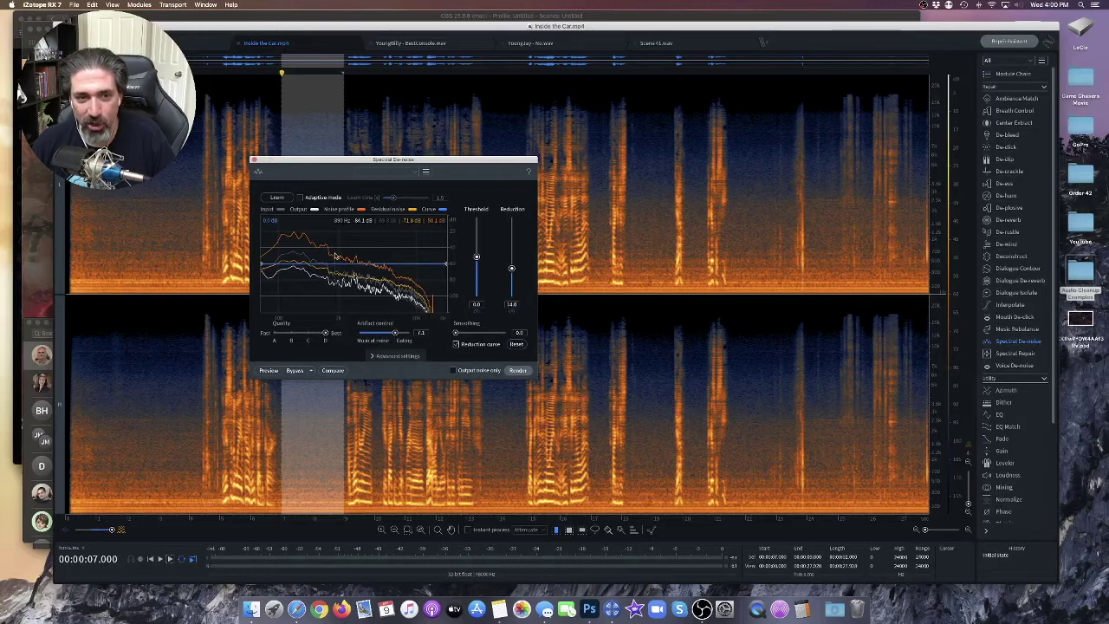
pyautogui.click(276, 199)
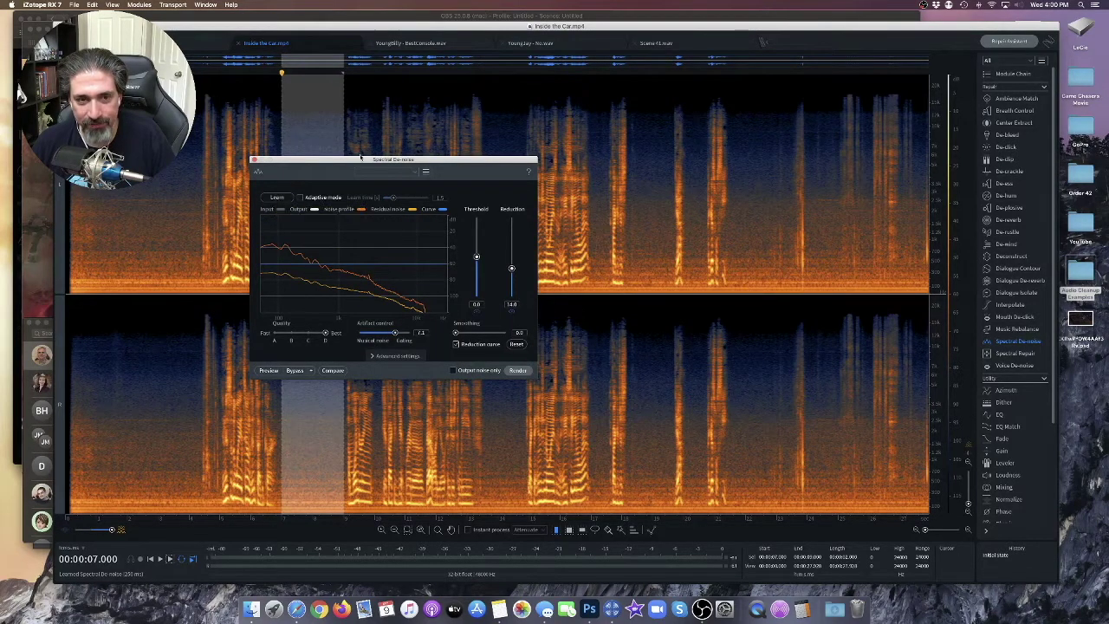
# - Preview Spectral De-noise on the whole Inside the Car recording, alternating between bypassed and processed sound, and close the module
pyautogui.moveTo(359, 161); pyautogui.dragTo(792, 140)
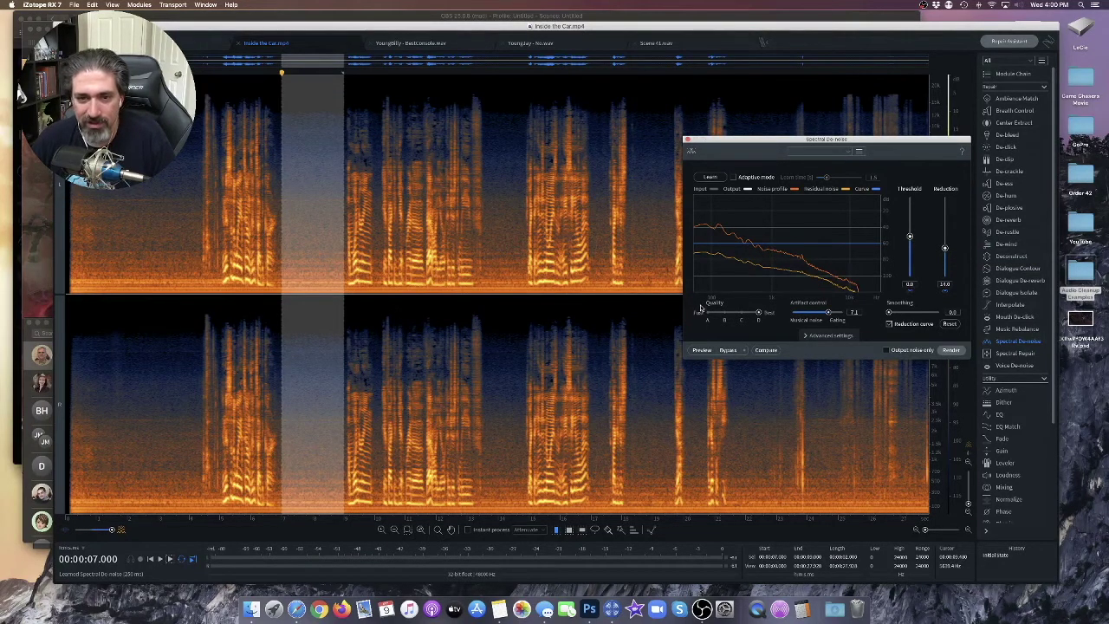
pyautogui.click(463, 298)
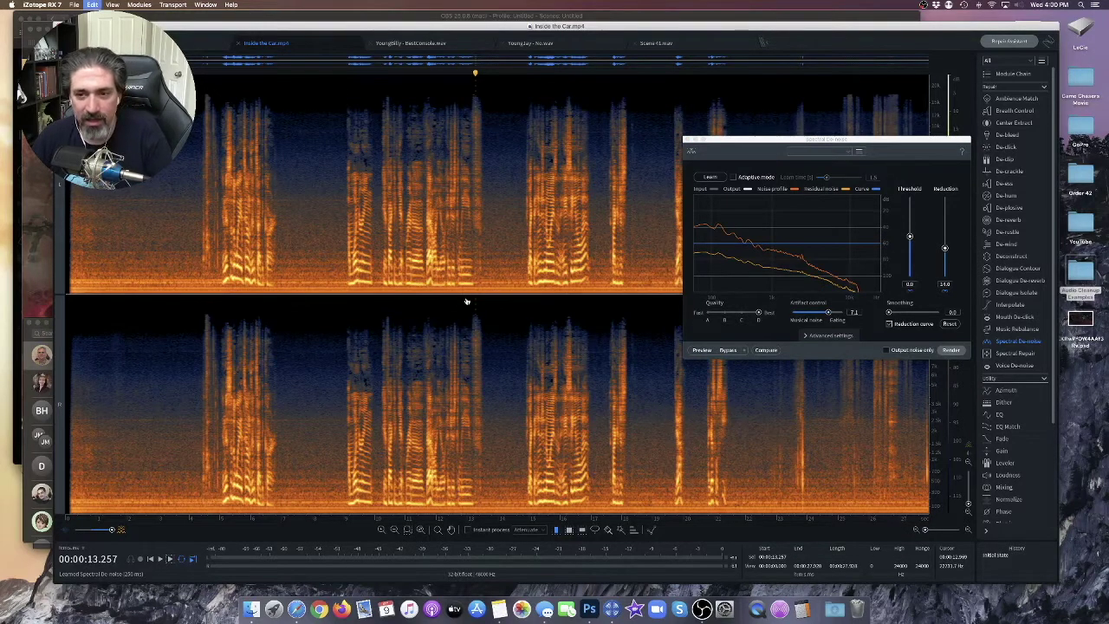
pyautogui.press('super+a')
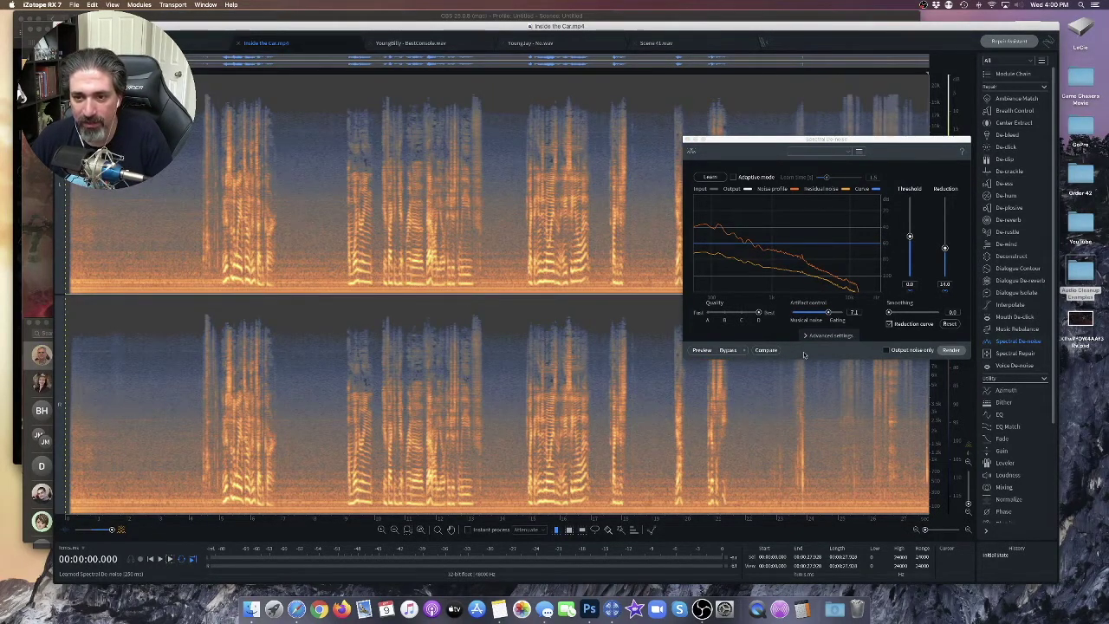
pyautogui.click(702, 350)
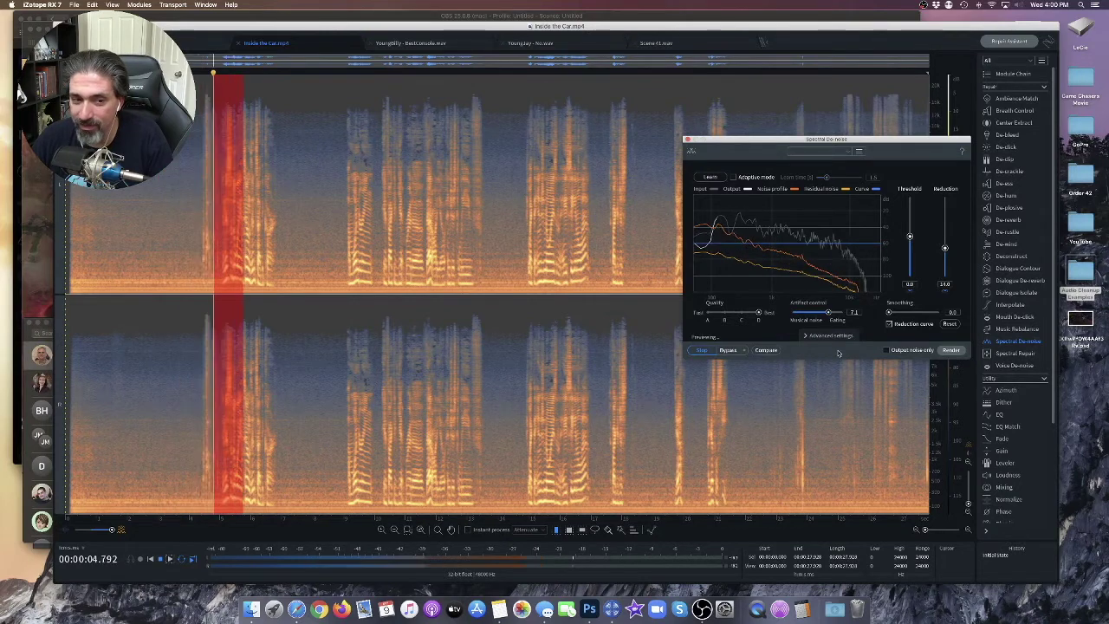
pyautogui.click(728, 351)
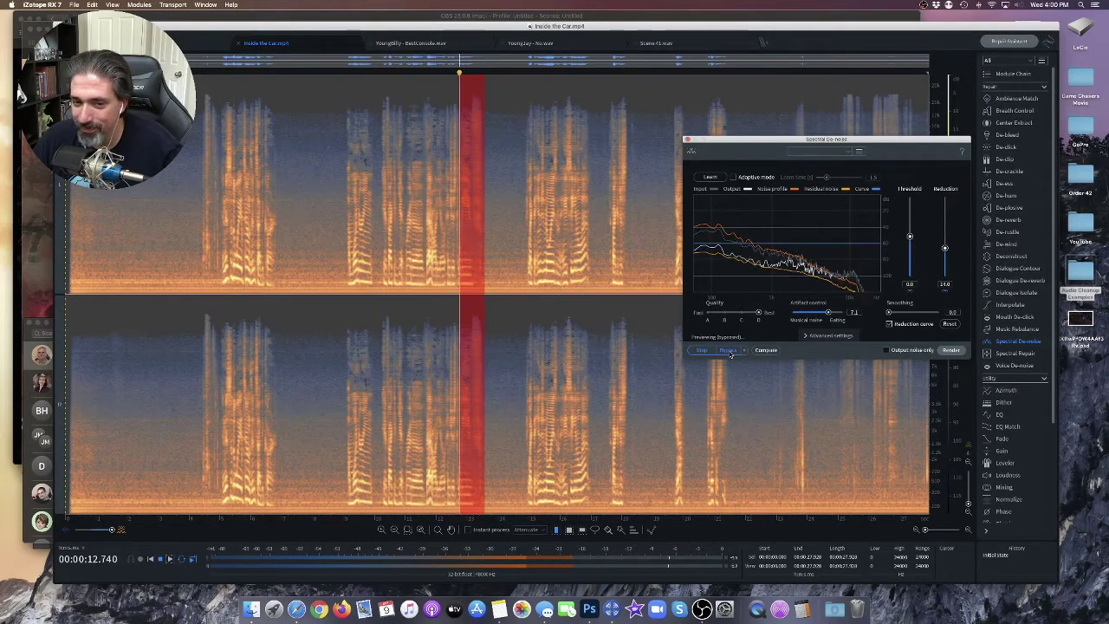
pyautogui.click(728, 350)
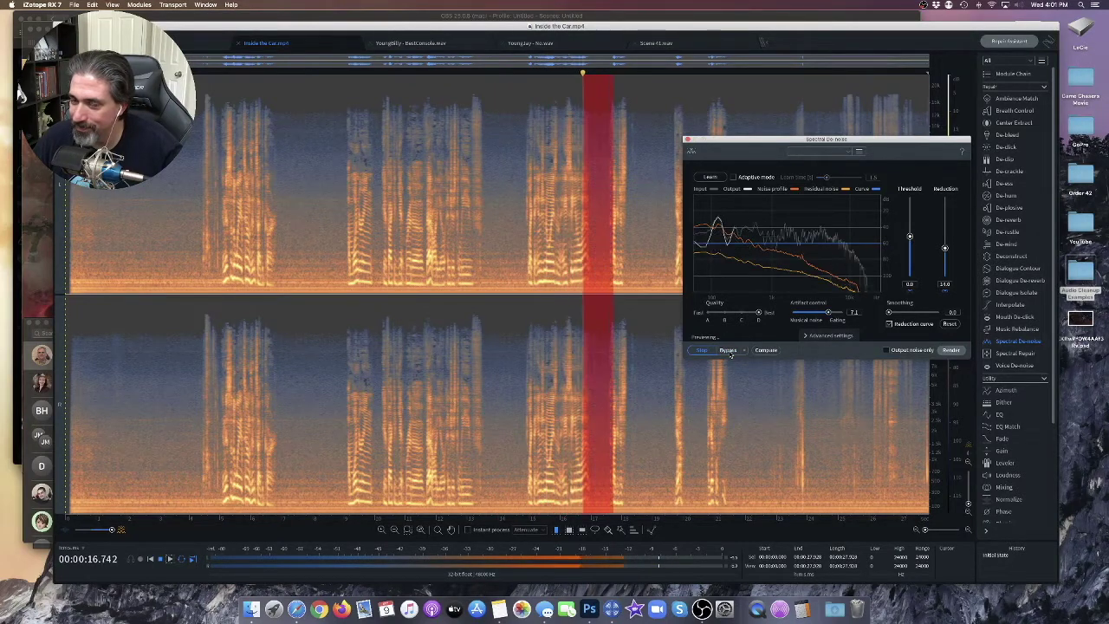
pyautogui.click(728, 350)
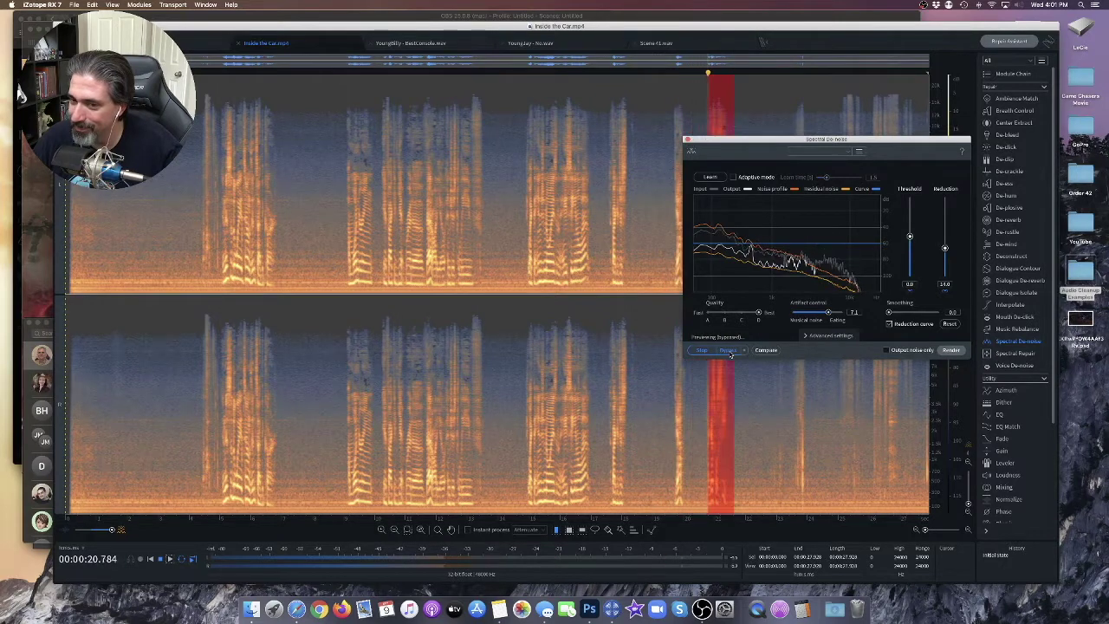
pyautogui.click(728, 350)
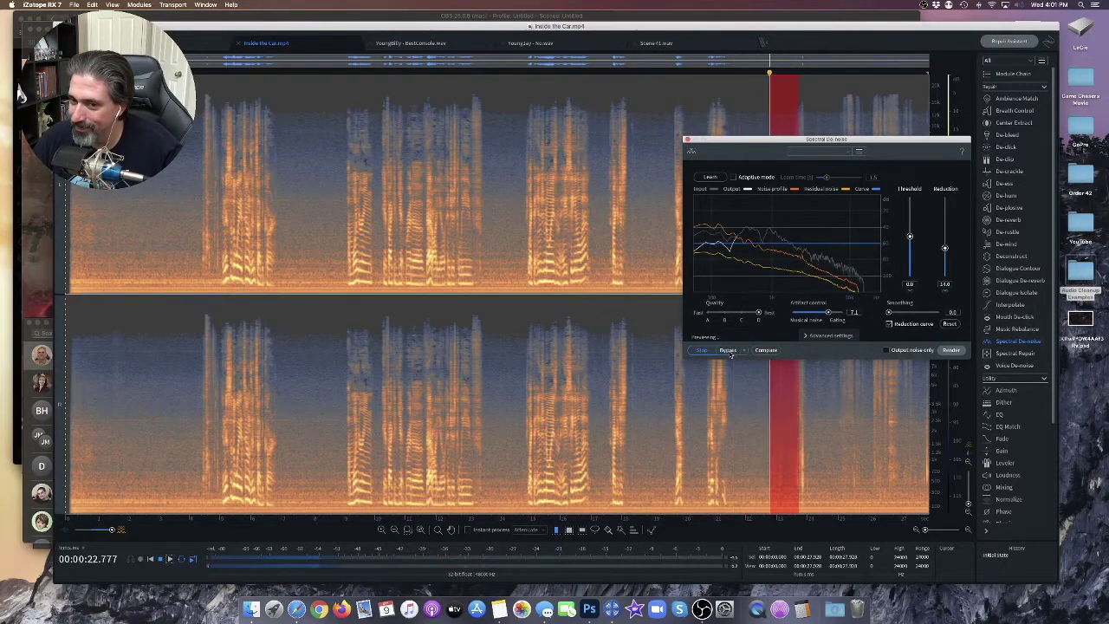
pyautogui.click(730, 352)
pyautogui.press('space')
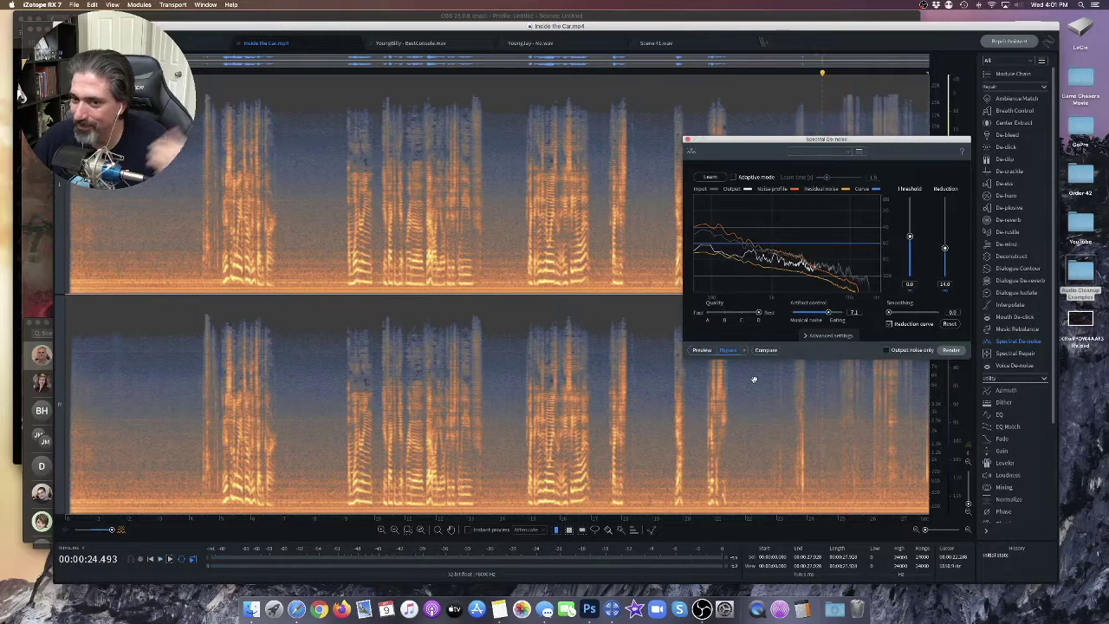
pyautogui.click(686, 139)
# - Select the speech from about 9 s to 13.6 s and compare its Spectral De-noise preview with the bypassed original
pyautogui.click(340, 289)
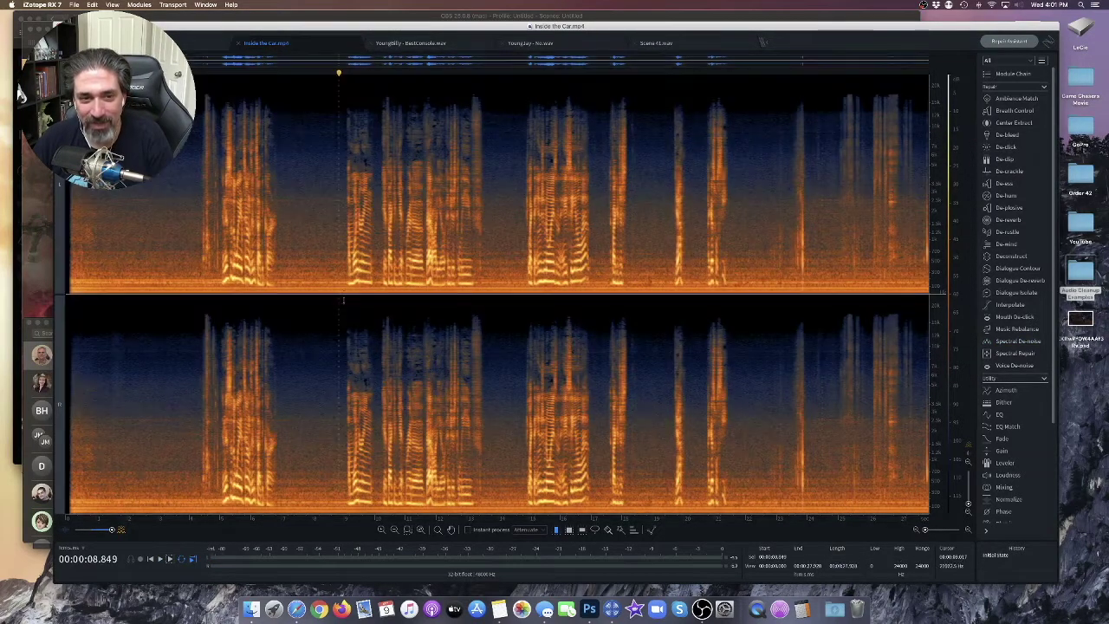
pyautogui.moveTo(344, 293); pyautogui.dragTo(486, 297)
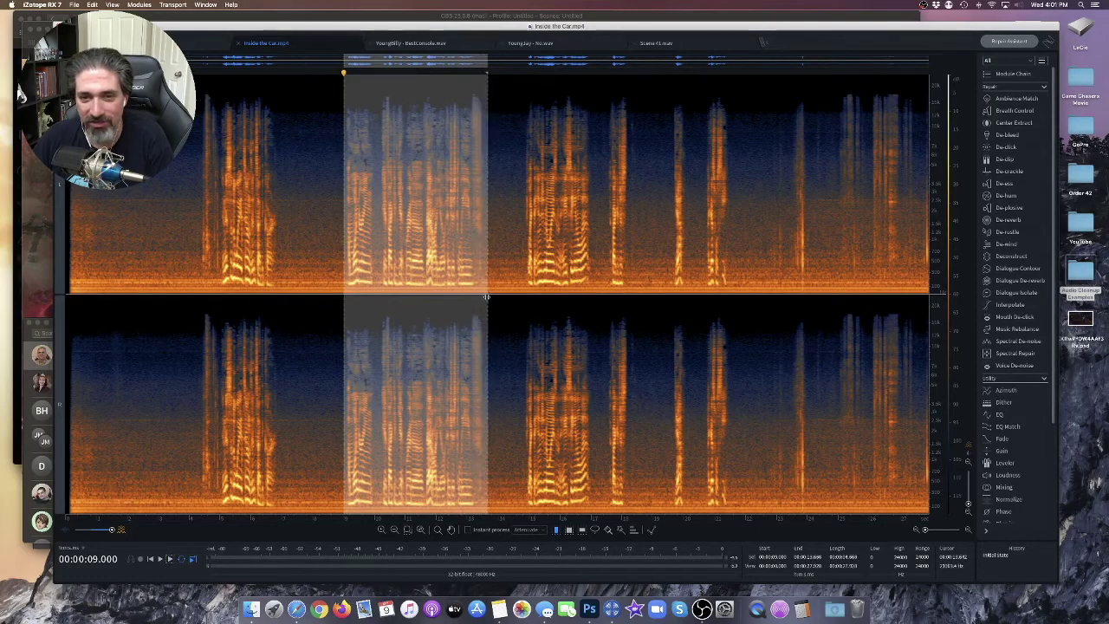
pyautogui.click(1021, 342)
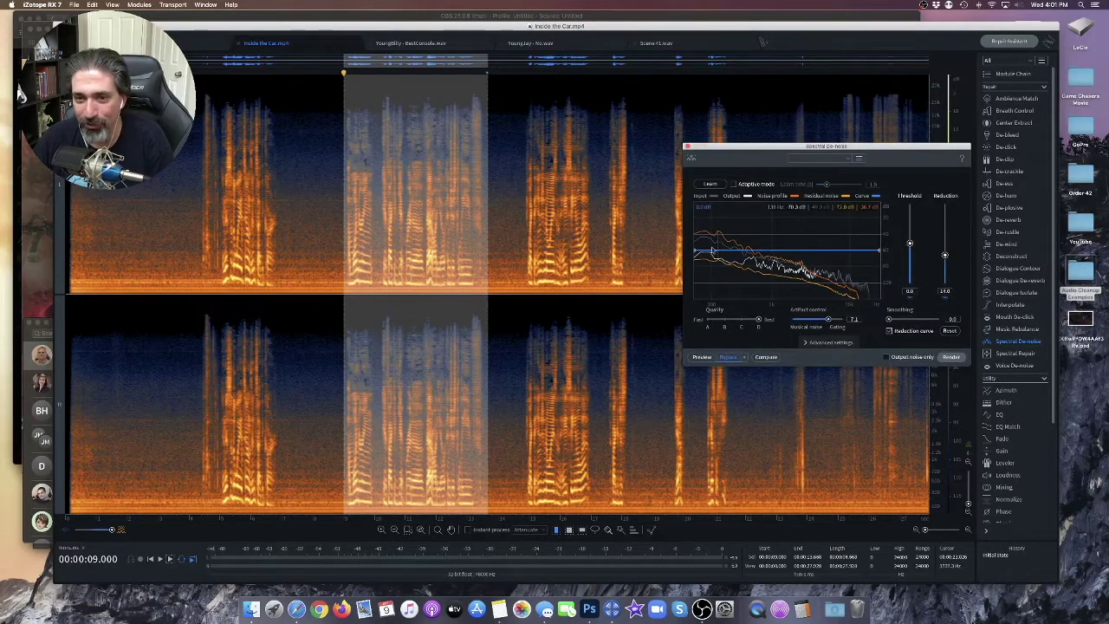
pyautogui.click(704, 358)
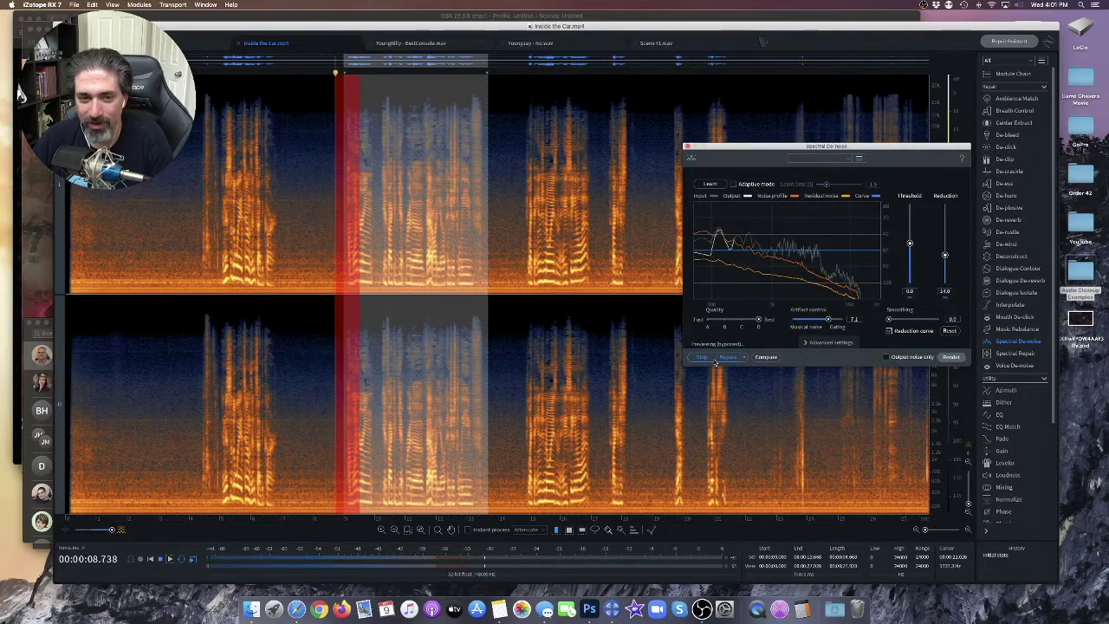
pyautogui.click(728, 358)
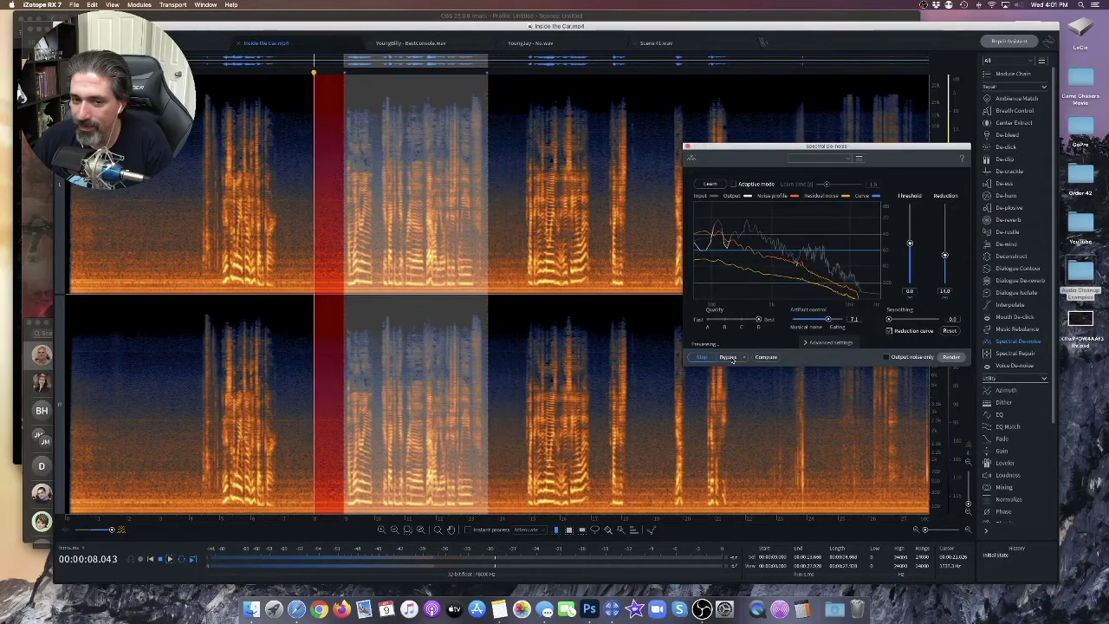
pyautogui.click(728, 357)
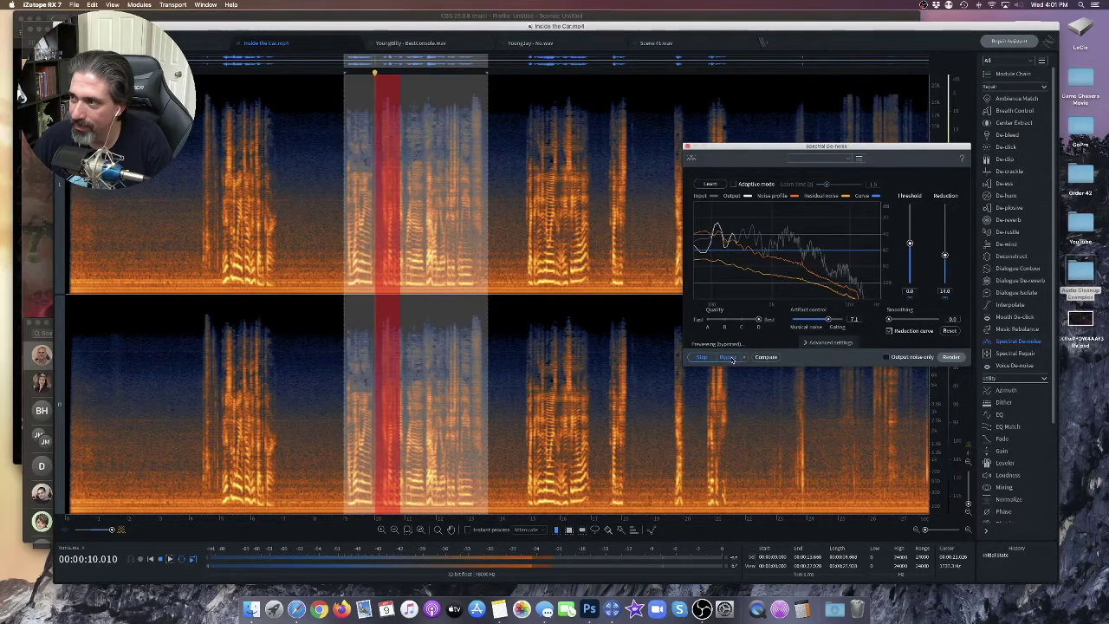
pyautogui.click(729, 357)
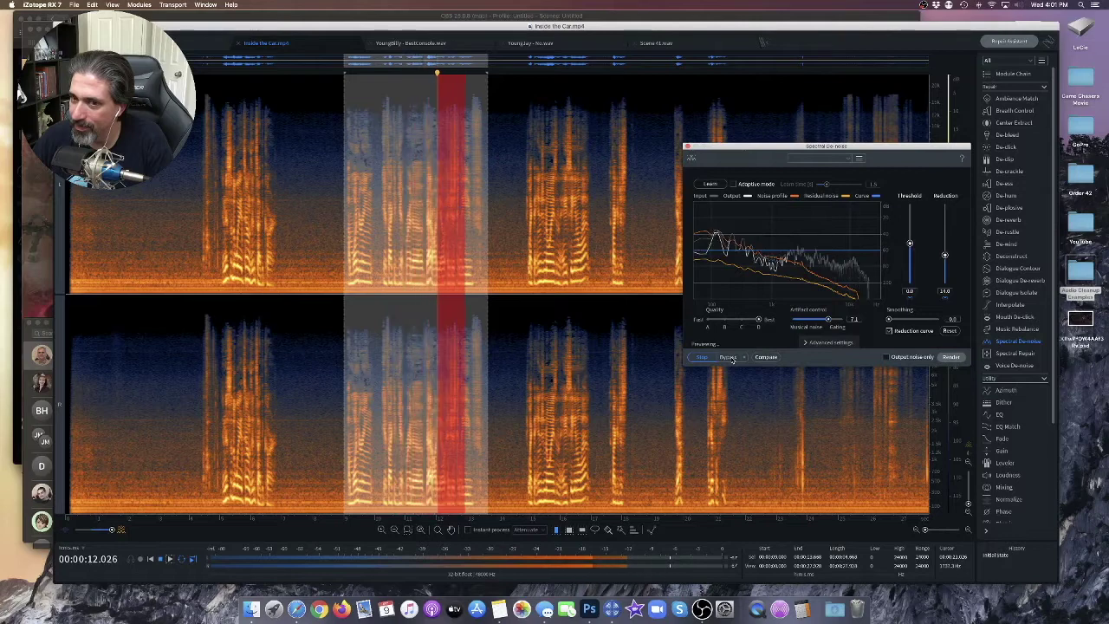
pyautogui.click(703, 357)
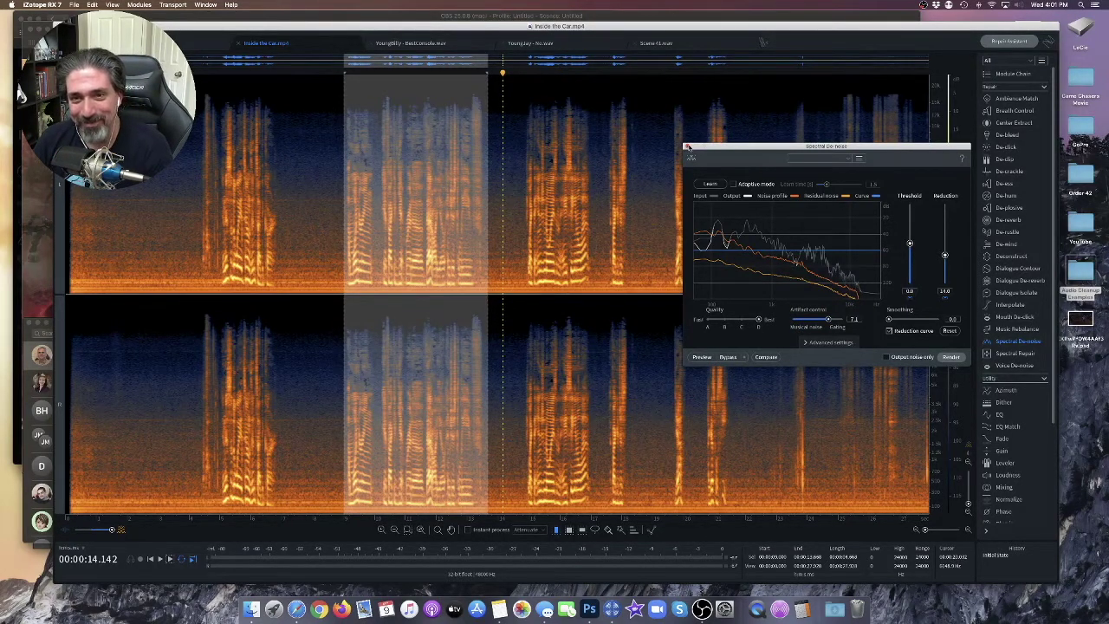
pyautogui.click(687, 148)
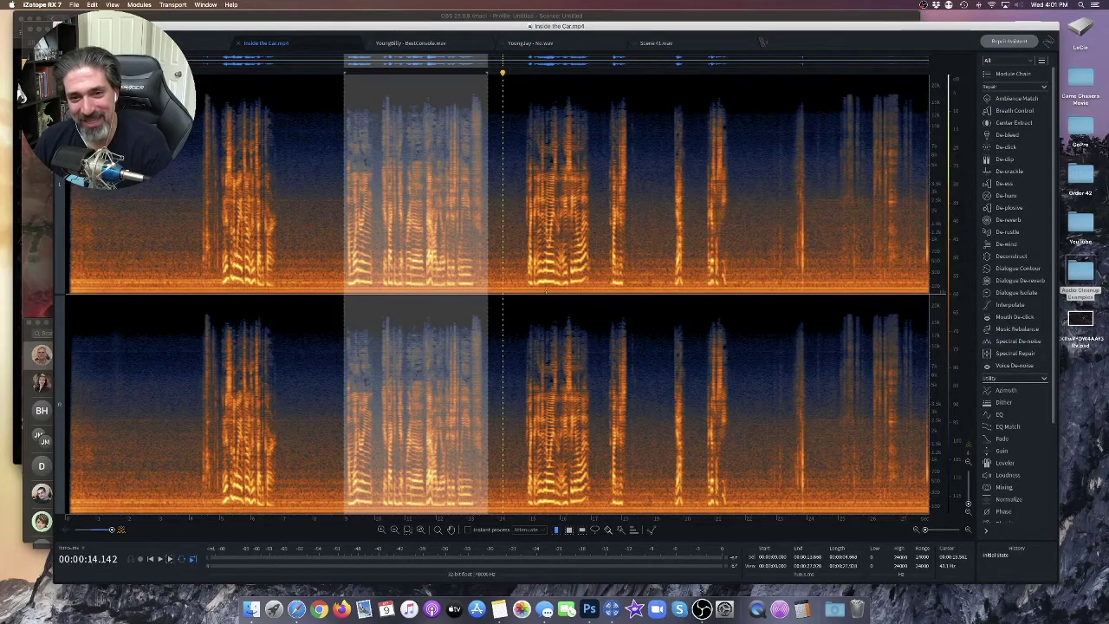
# - Render Spectral De-noise with the learned profile over the entire Inside the Car recording, then clear the selection and close the module
pyautogui.click(546, 293)
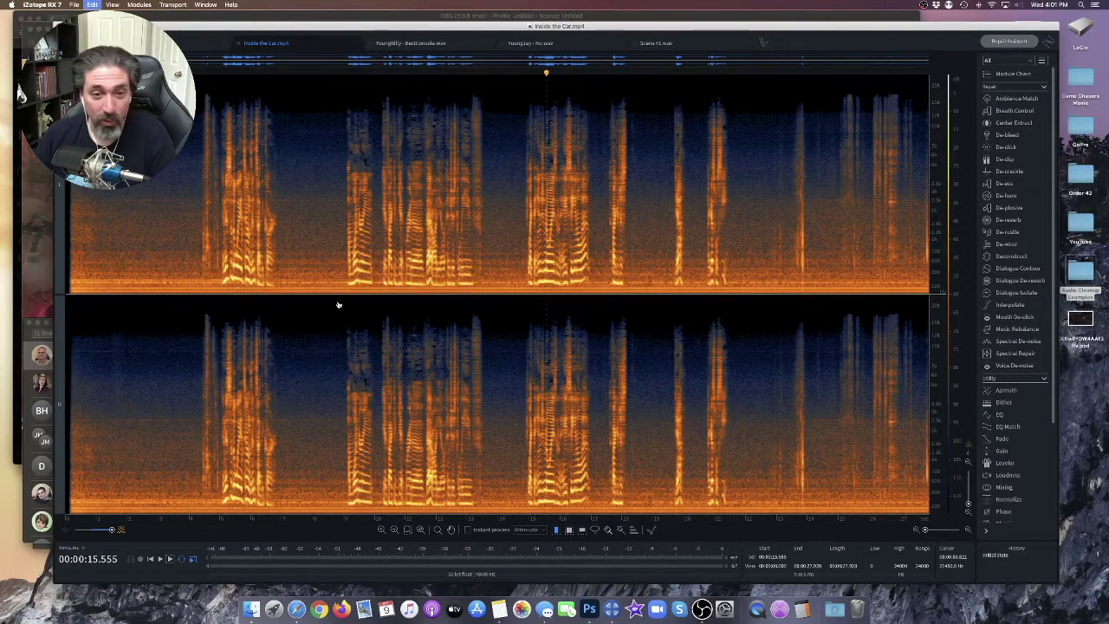
pyautogui.press('super+a')
pyautogui.click(1019, 342)
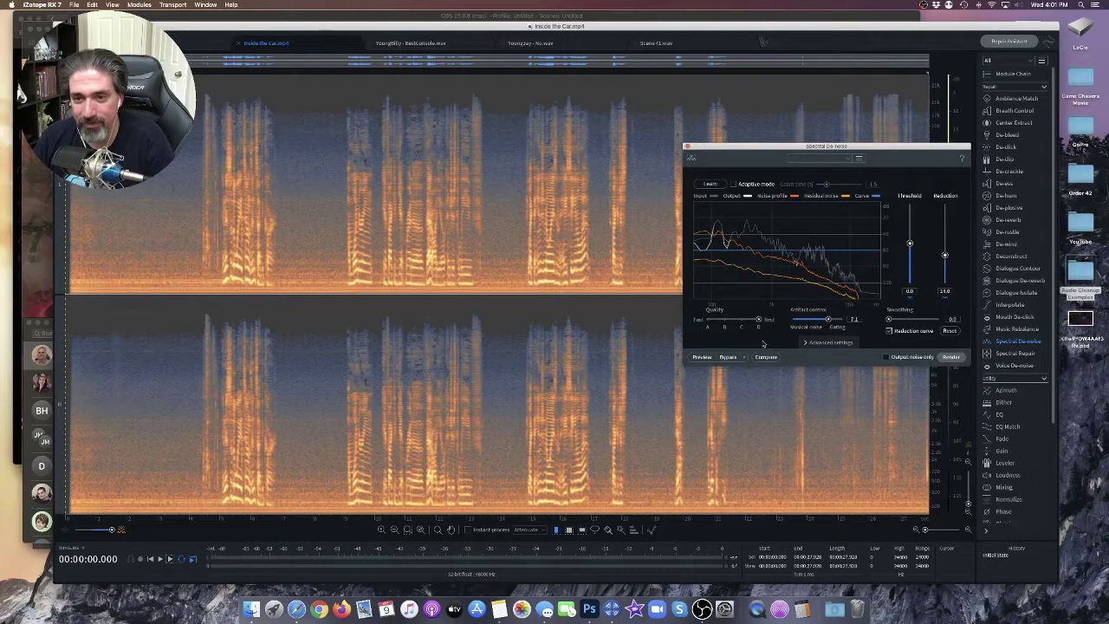
pyautogui.click(952, 357)
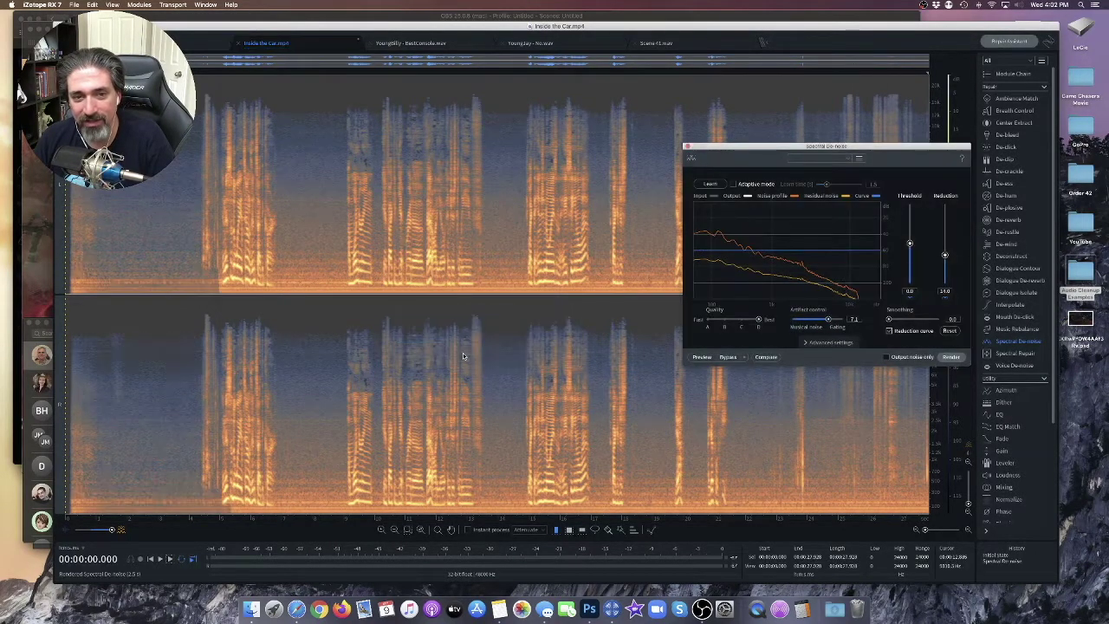
pyautogui.click(478, 346)
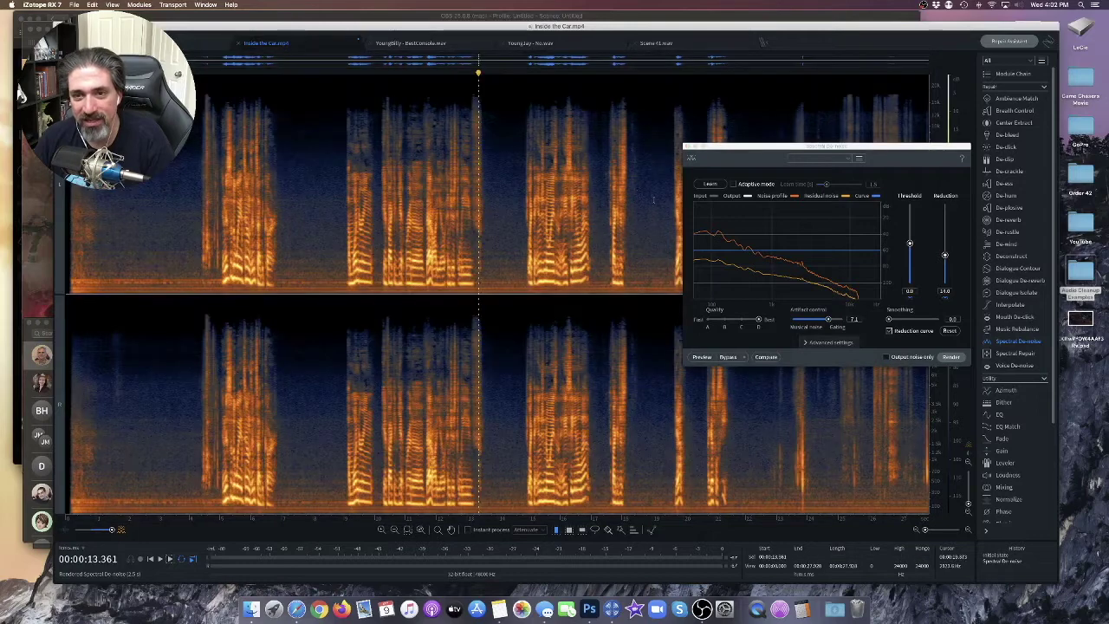
pyautogui.click(688, 147)
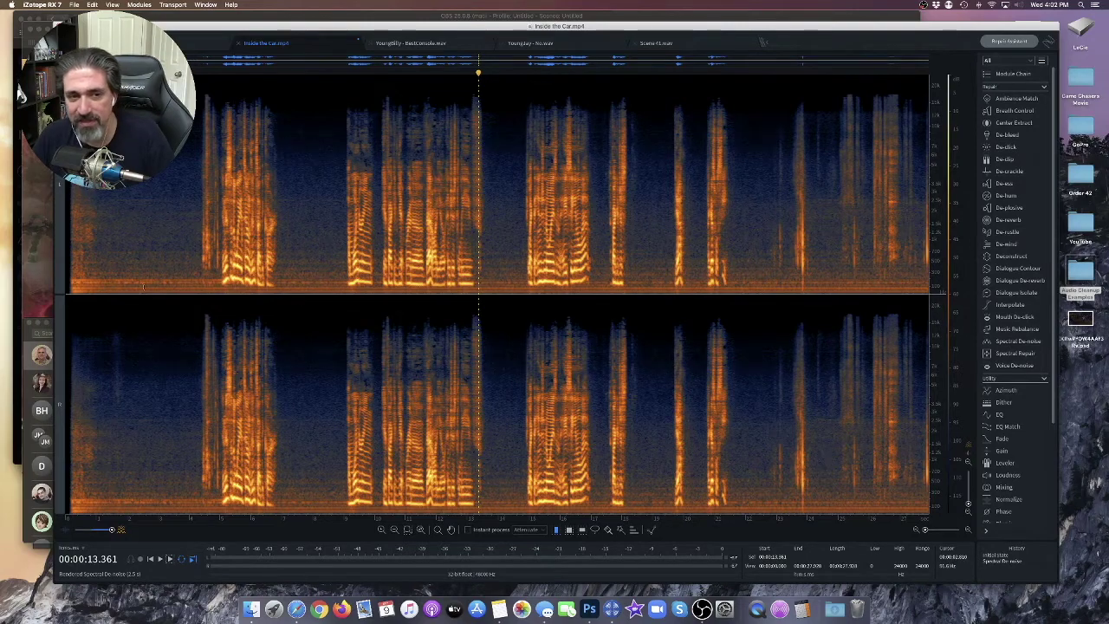
# - Play the denoised Inside the Car recording from about 3.6 s to 21.7 s
pyautogui.click(180, 312)
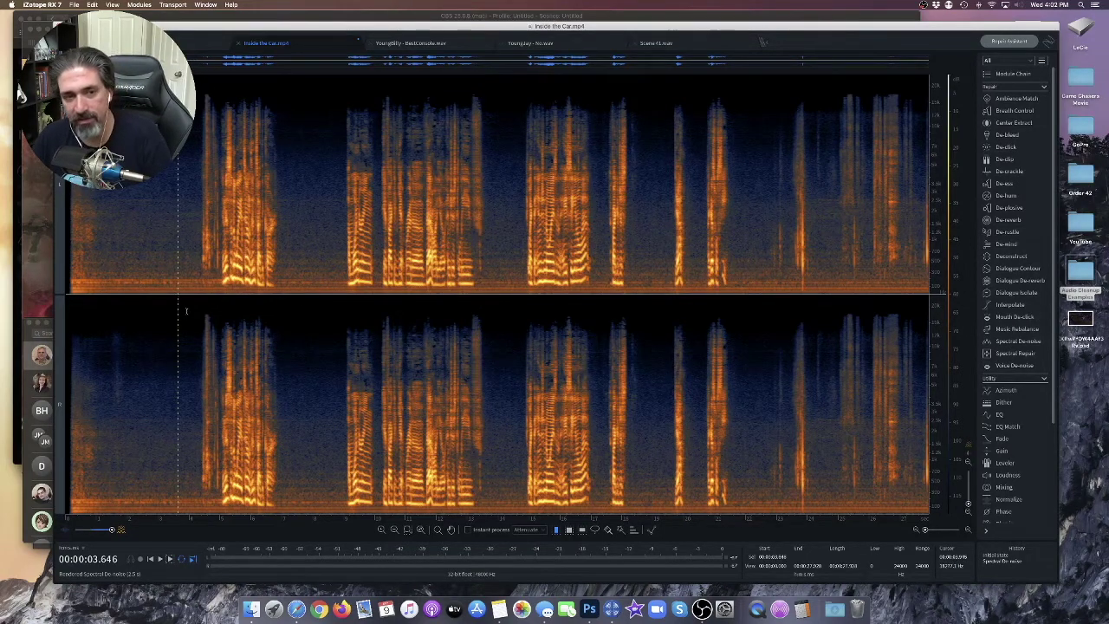
pyautogui.press('space')
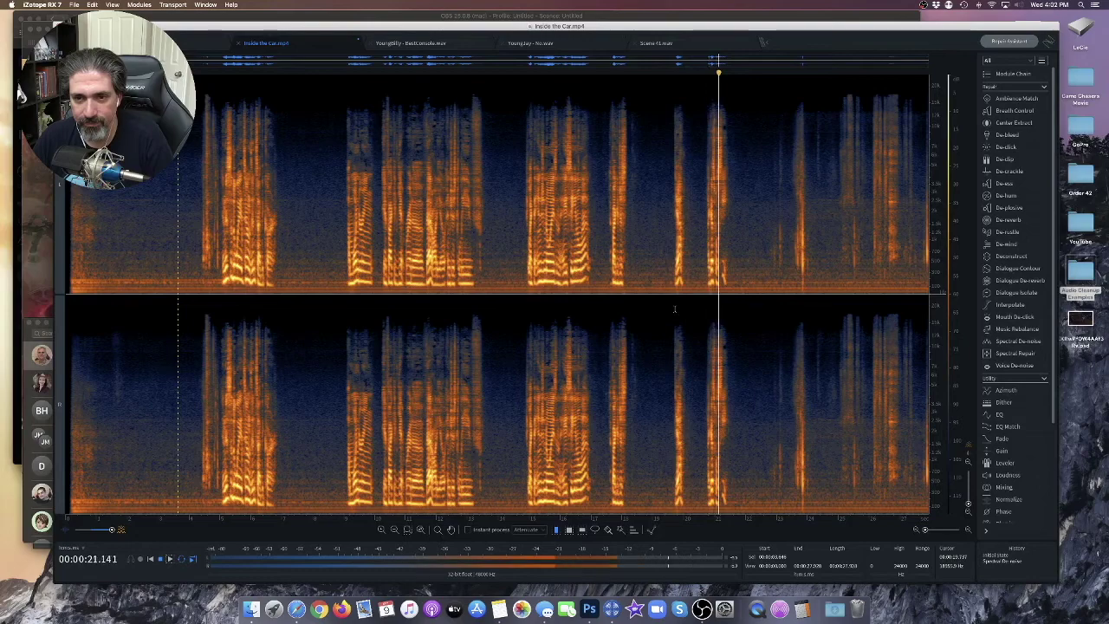
pyautogui.press('space')
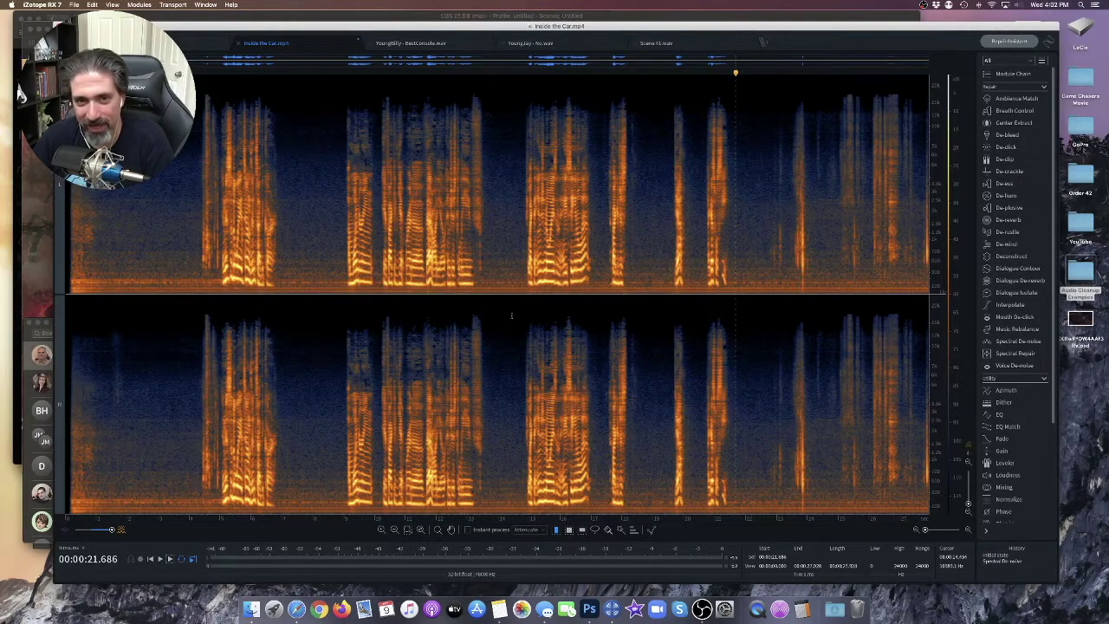
# - Switch to the YoungBilly - BestConsole.wav recording and play it several times to hear its background noise
pyautogui.click(424, 43)
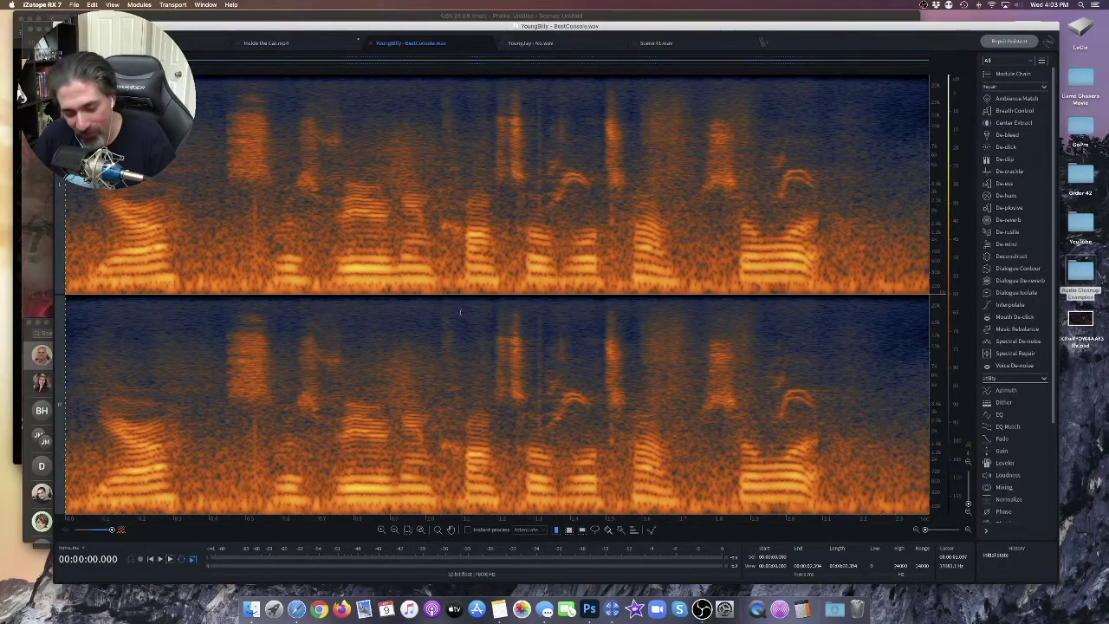
pyautogui.press('space')
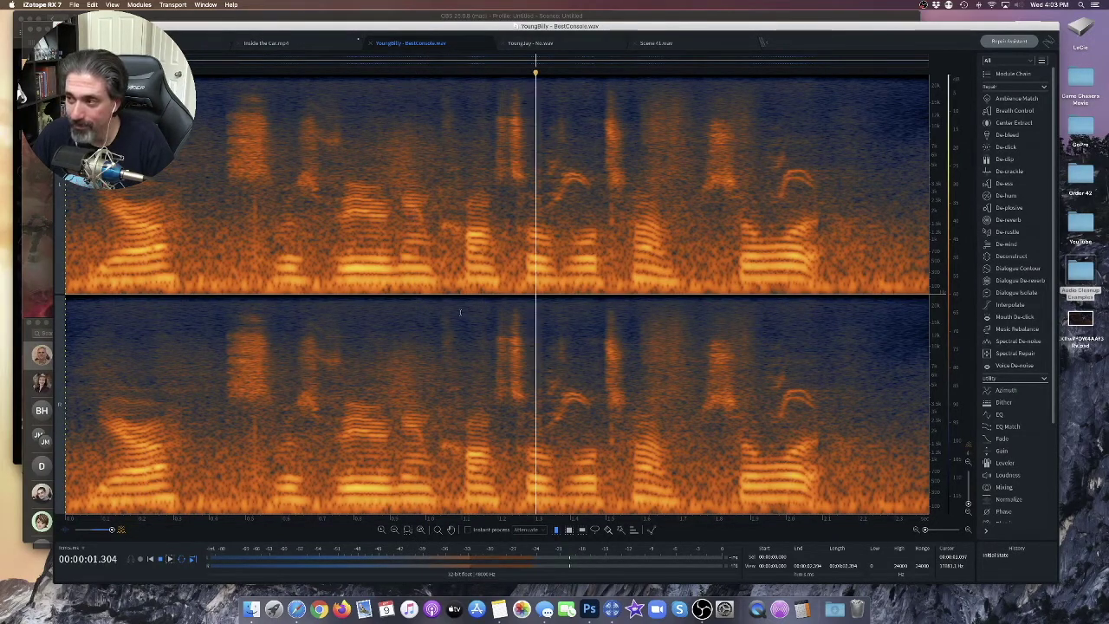
pyautogui.press('space')
pyautogui.press('4')
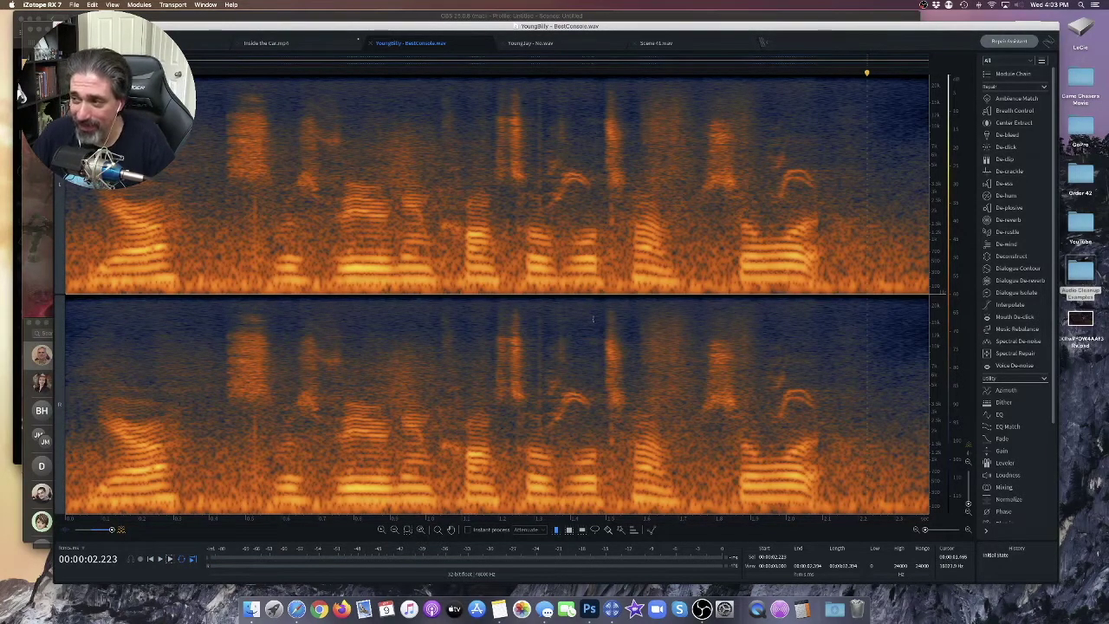
pyautogui.press('space')
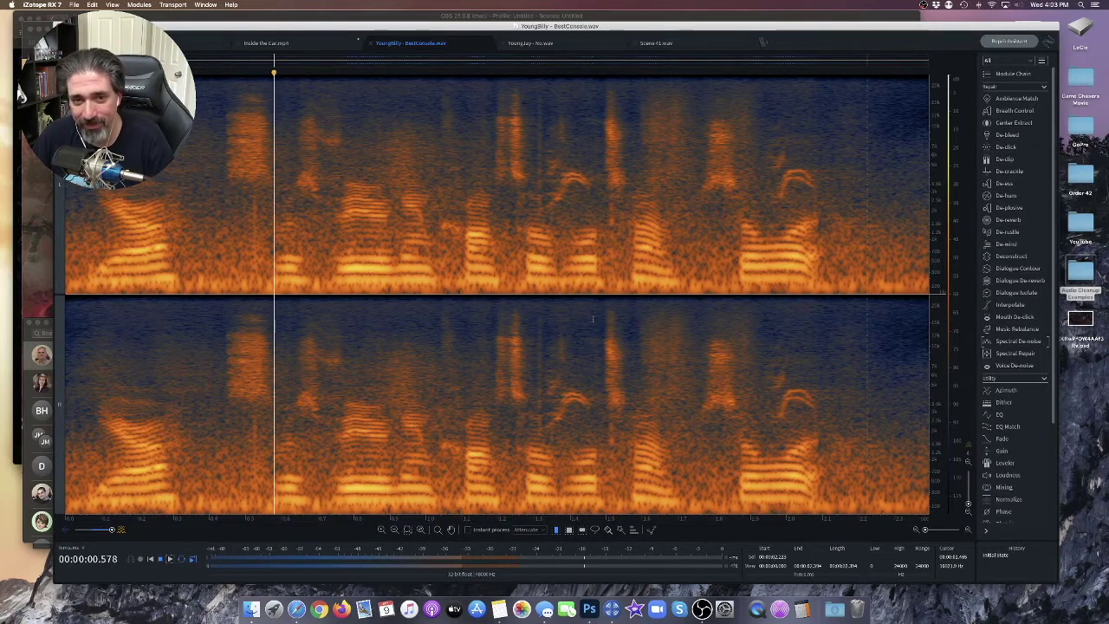
pyautogui.press('space')
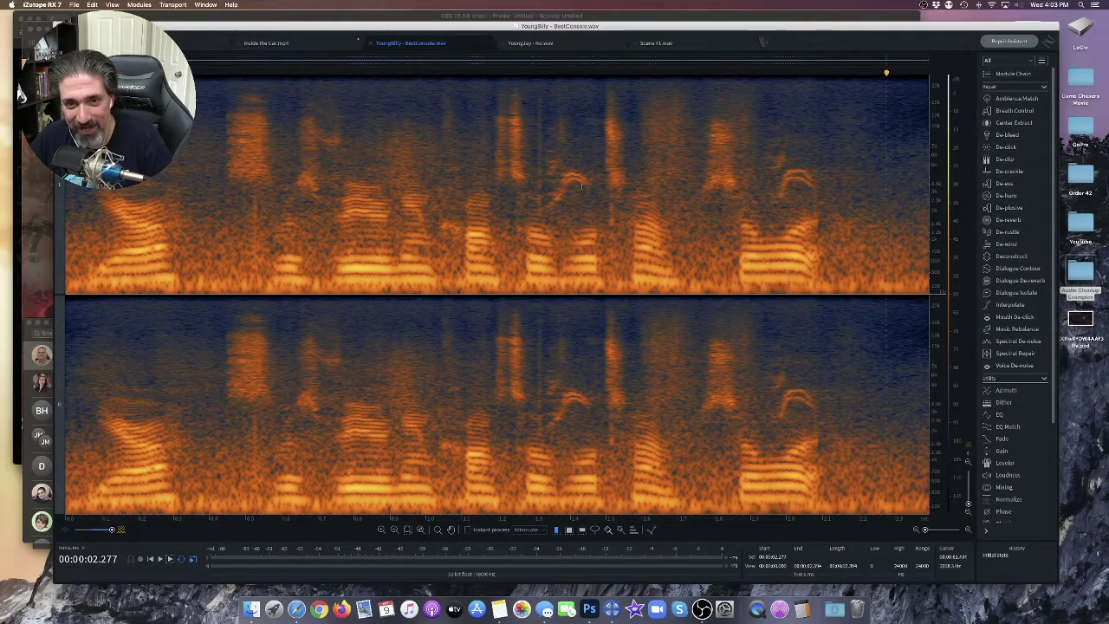
pyautogui.press('space')
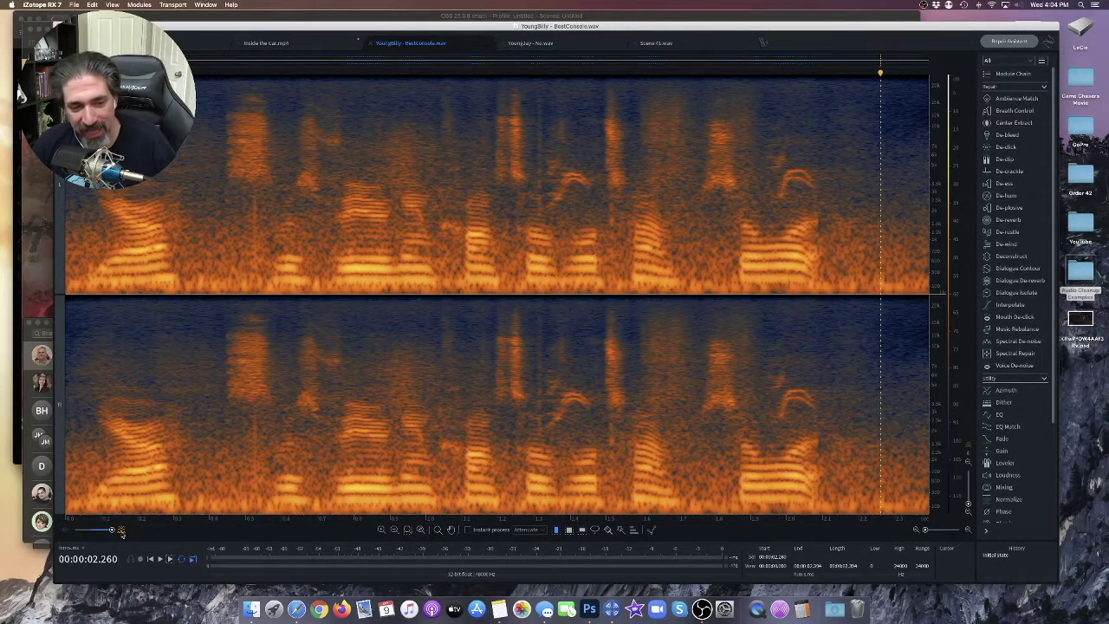
# - Display the YoungBilly - BestConsole.wav recording as waveform only, play it, and restore the full spectrogram display
pyautogui.moveTo(111, 531); pyautogui.dragTo(76, 531)
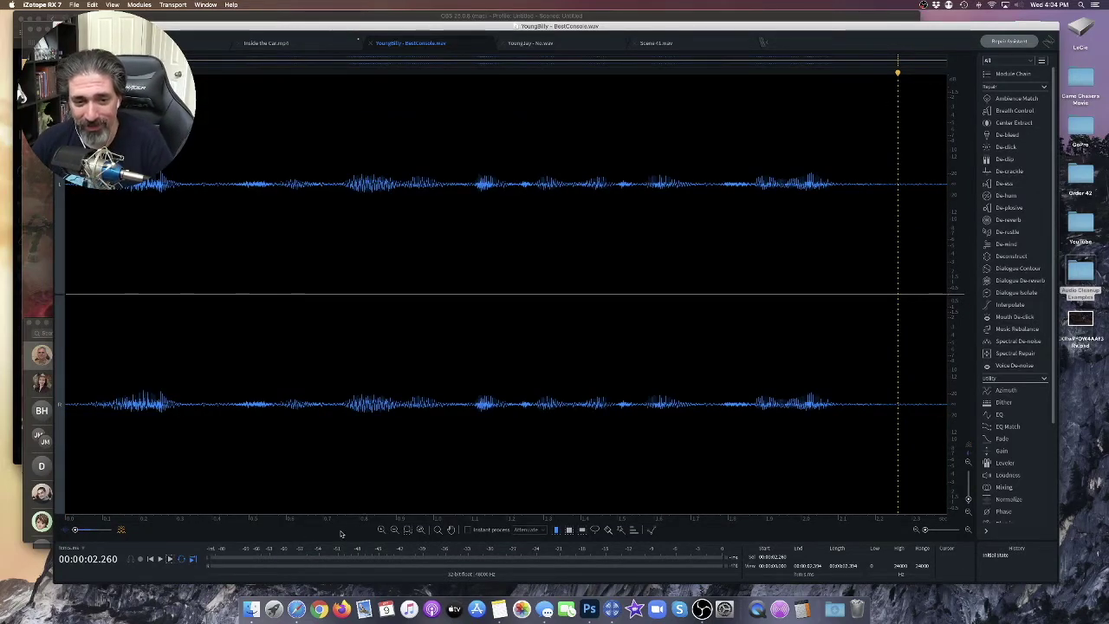
pyautogui.press('space')
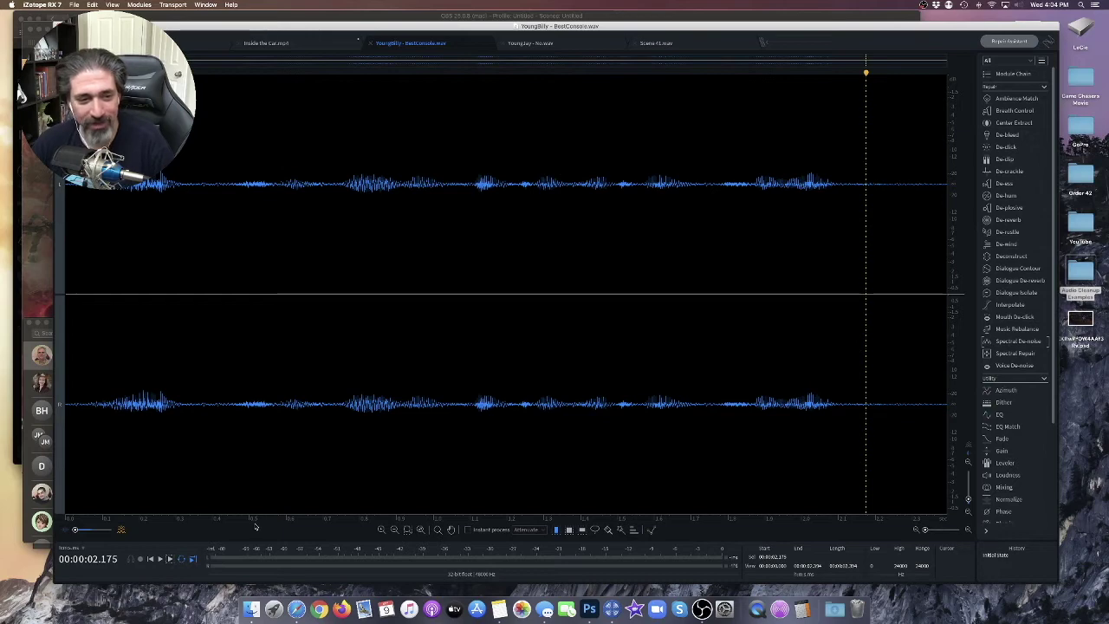
pyautogui.moveTo(76, 530); pyautogui.dragTo(111, 529)
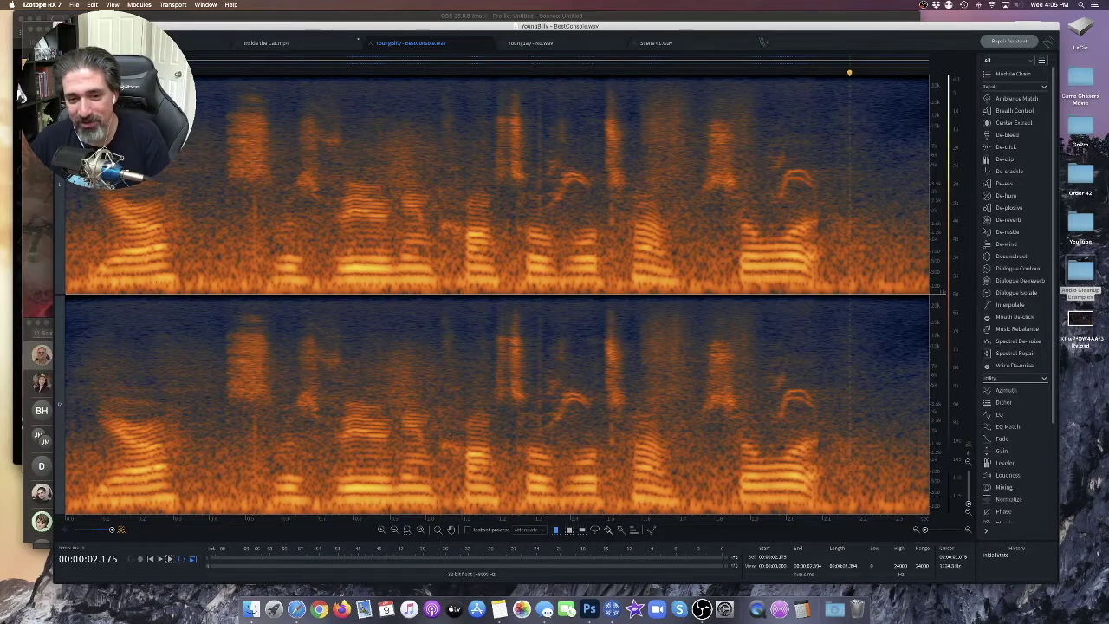
# - Select the time-frequency region around the arched sound from about 1.33 to 1.47 s and play it in isolation
pyautogui.click(569, 530)
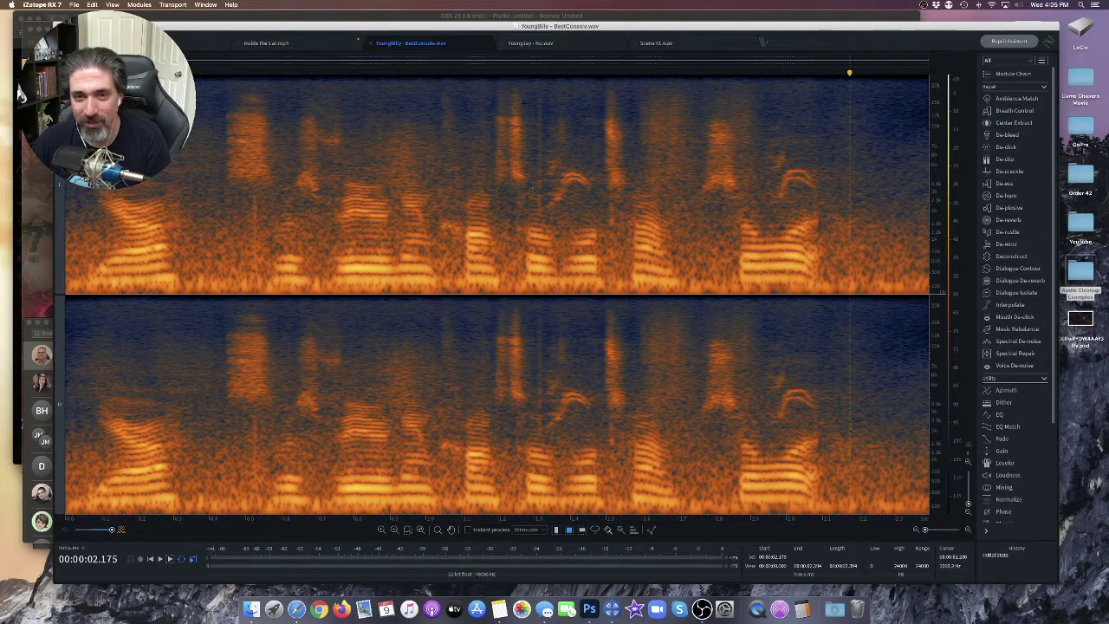
pyautogui.moveTo(544, 158); pyautogui.dragTo(595, 212)
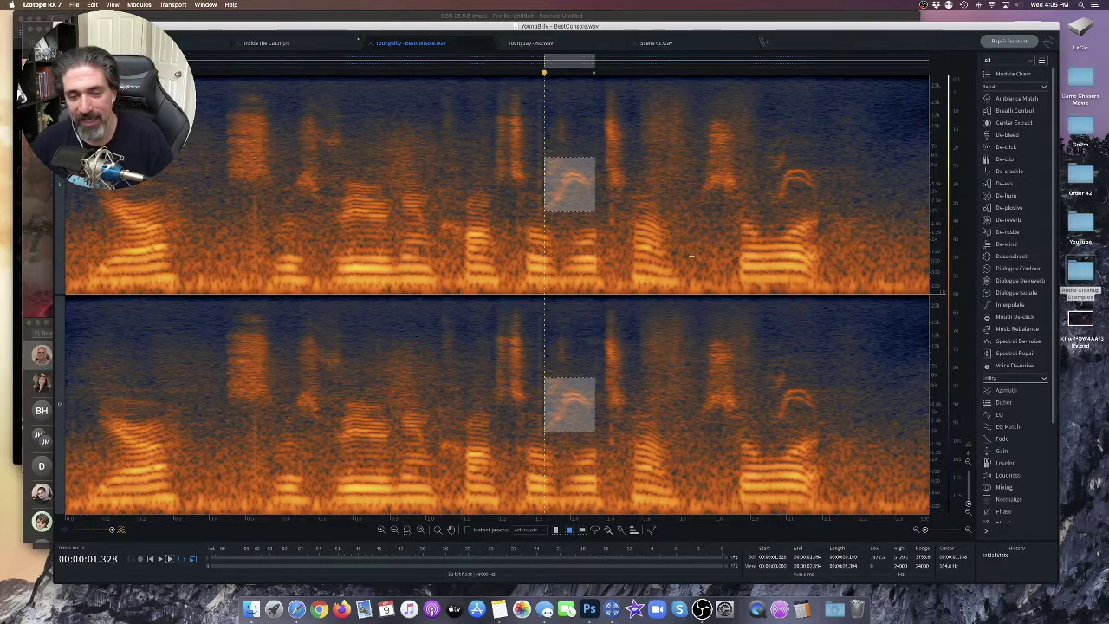
pyautogui.press('space')
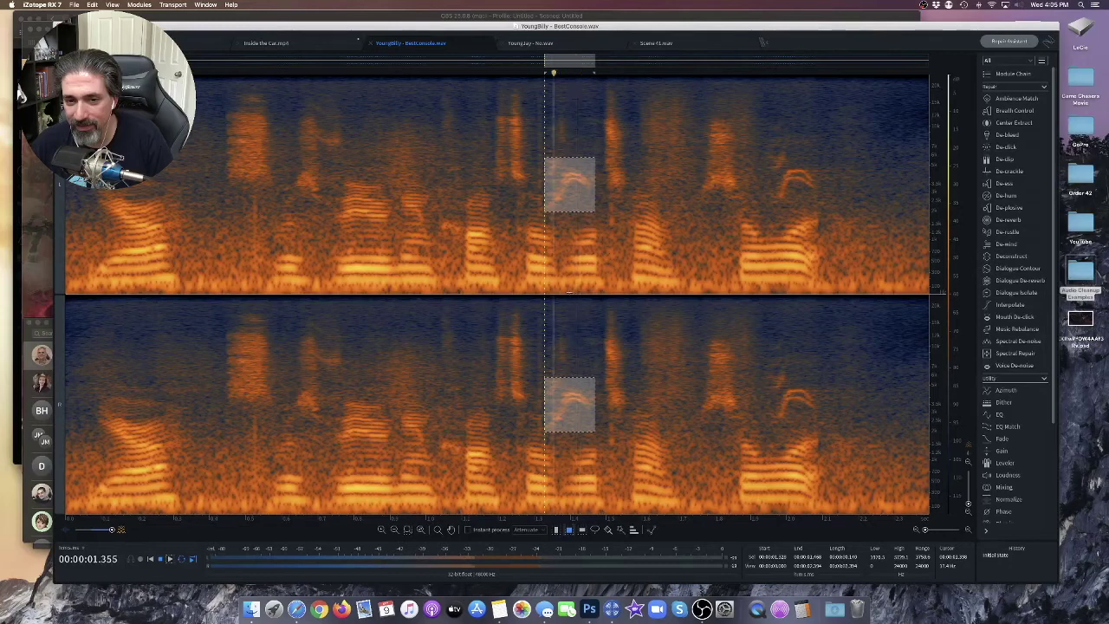
pyautogui.press('space')
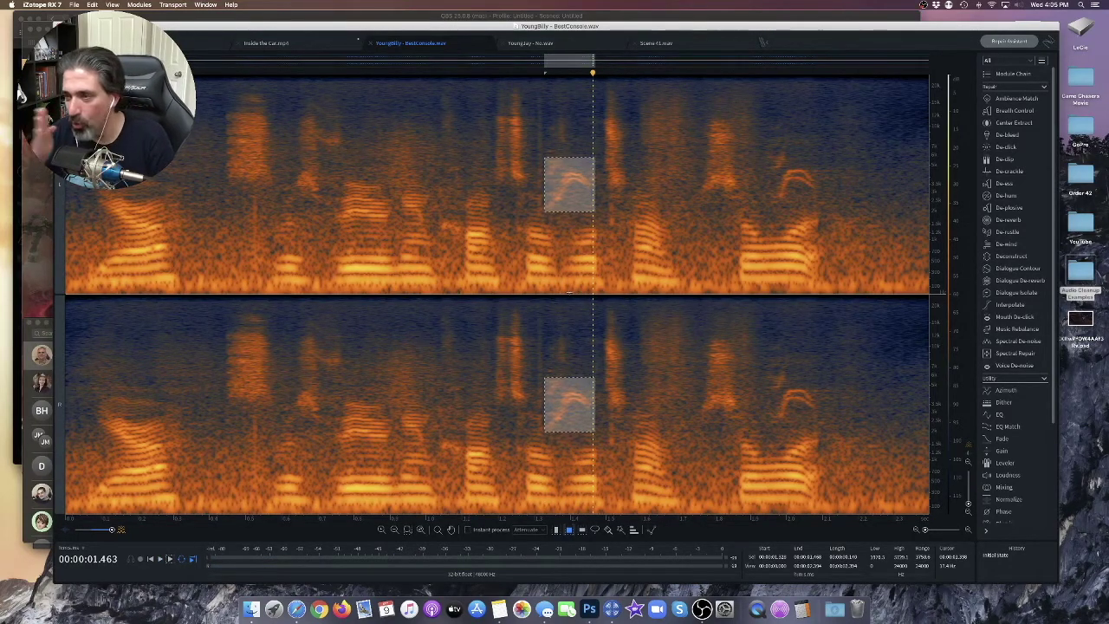
pyautogui.click(170, 560)
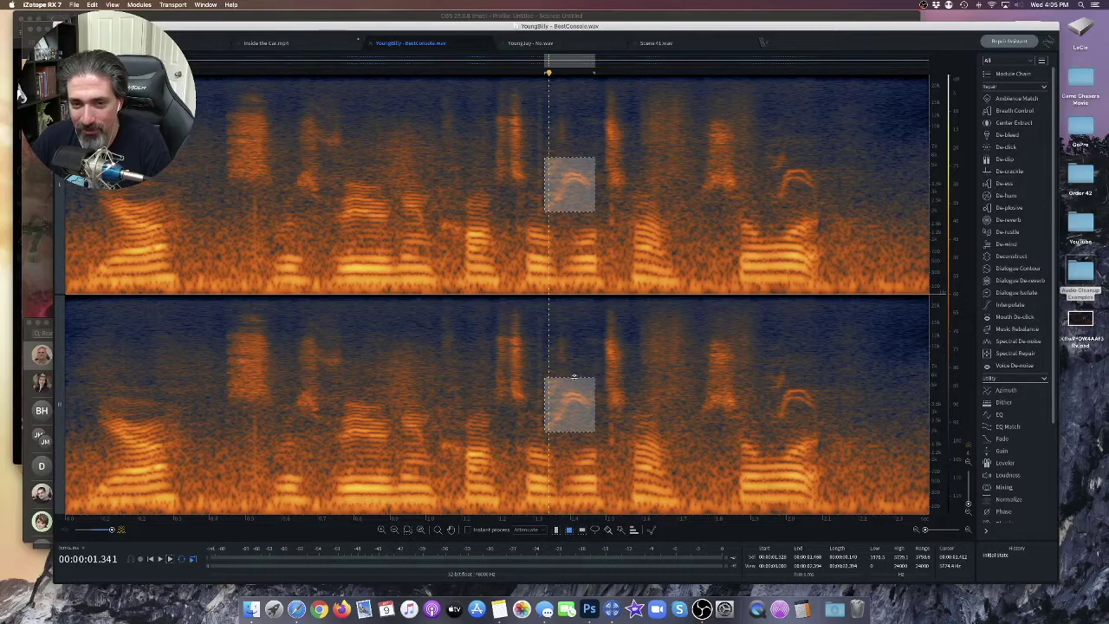
pyautogui.press('space')
# - Extend the selection down to the lowest frequencies while listening, and narrow it back around the arched sound
pyautogui.moveTo(572, 374)
pyautogui.mouseDown()
pyautogui.moveTo(570, 326)
pyautogui.moveTo(563, 378)
pyautogui.mouseUp()
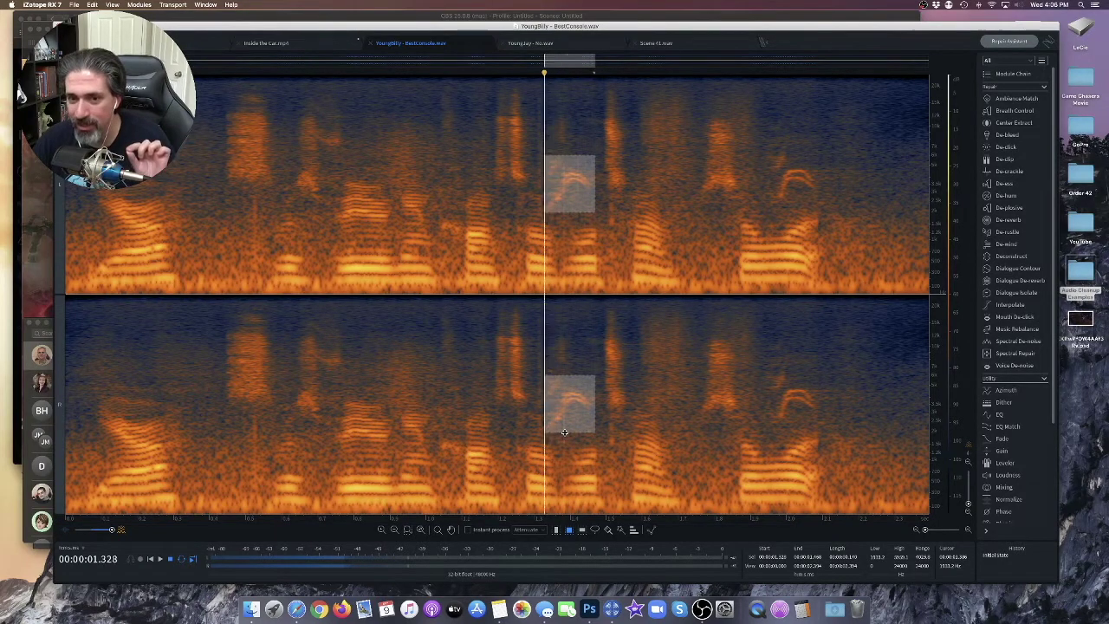
pyautogui.moveTo(564, 431); pyautogui.dragTo(565, 519)
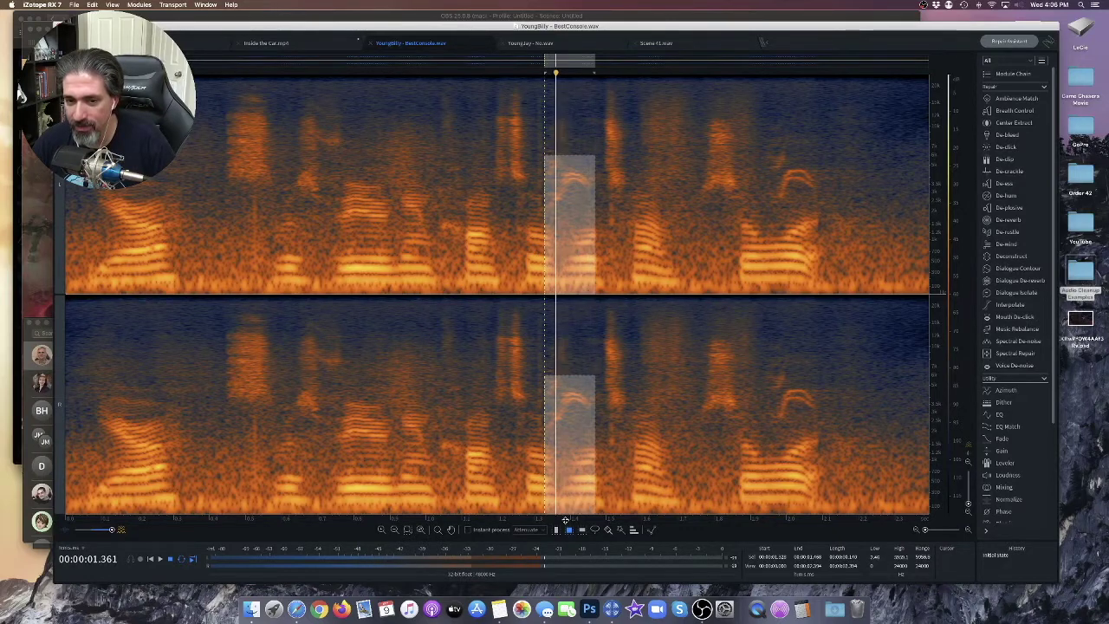
pyautogui.moveTo(563, 479); pyautogui.dragTo(564, 429)
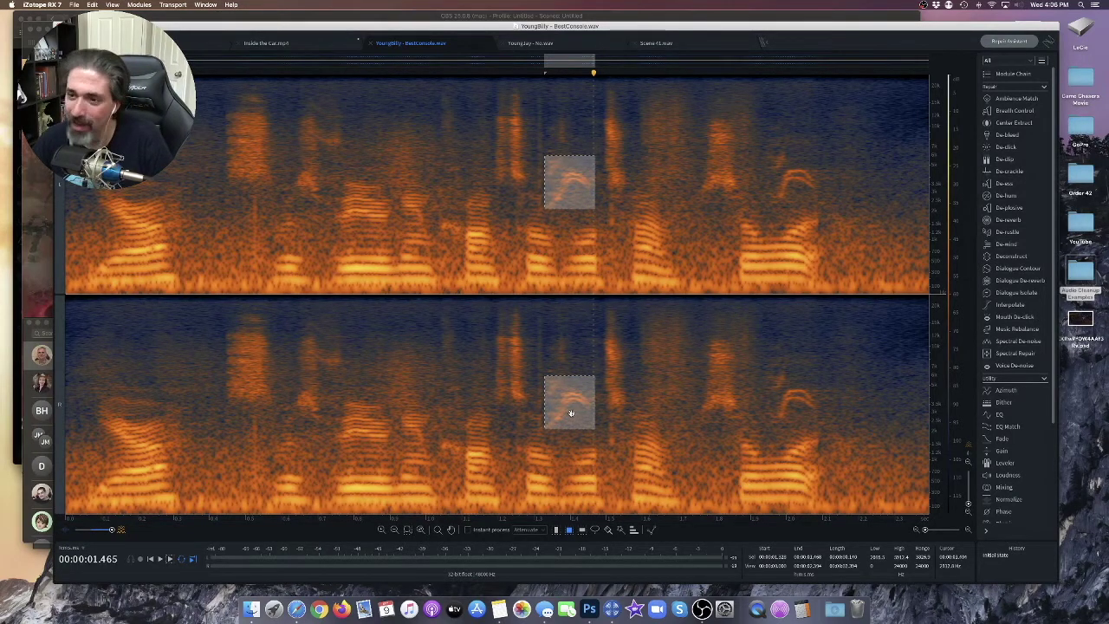
# - Set up Spectral Repair in Attenuate mode with vertical interpolation and a before/after weighting of 0.6
pyautogui.click(1014, 353)
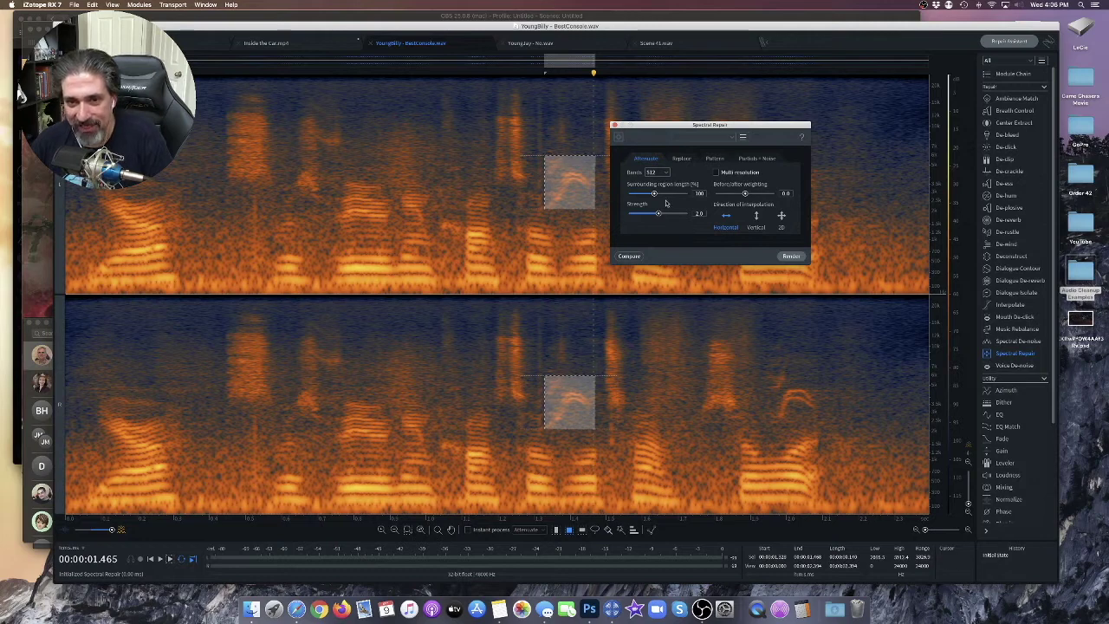
pyautogui.click(681, 158)
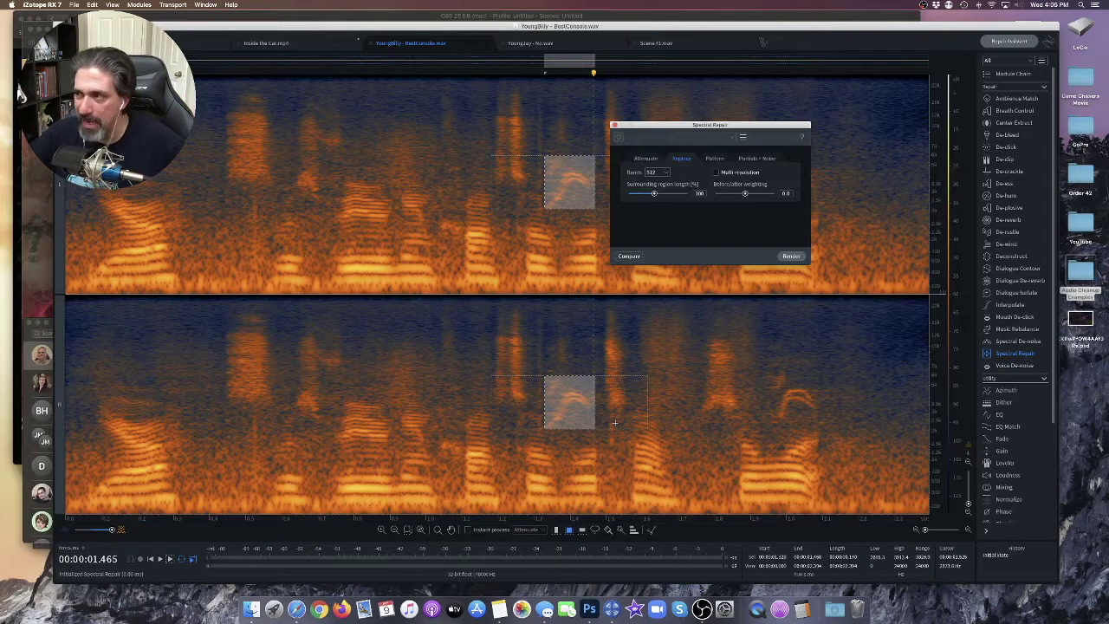
pyautogui.click(646, 159)
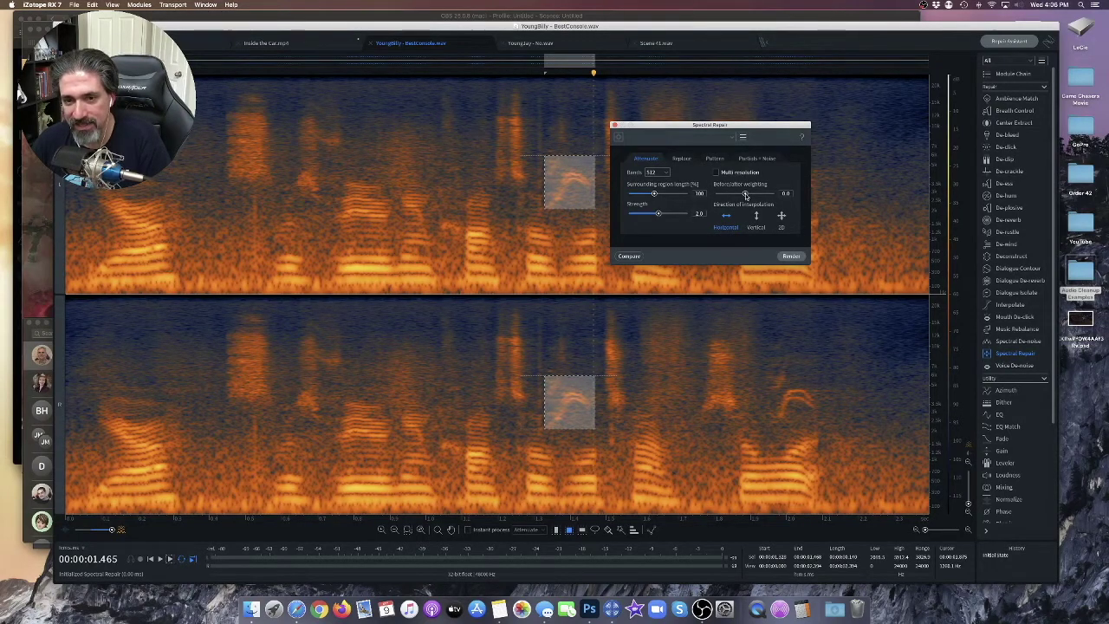
pyautogui.moveTo(731, 195); pyautogui.dragTo(755, 196)
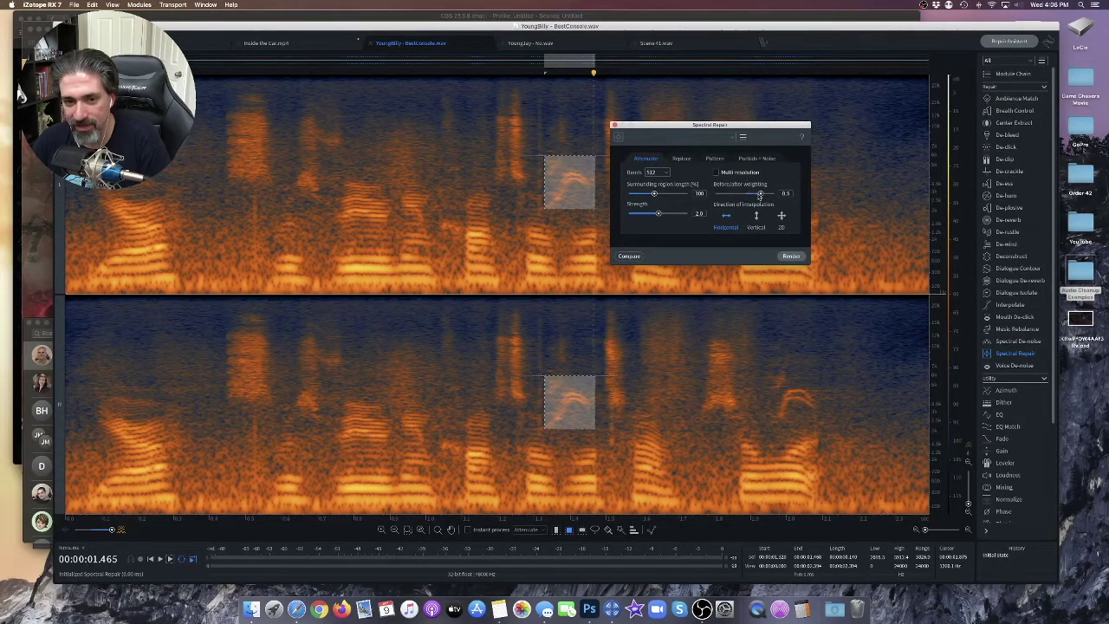
pyautogui.moveTo(743, 196); pyautogui.dragTo(753, 196)
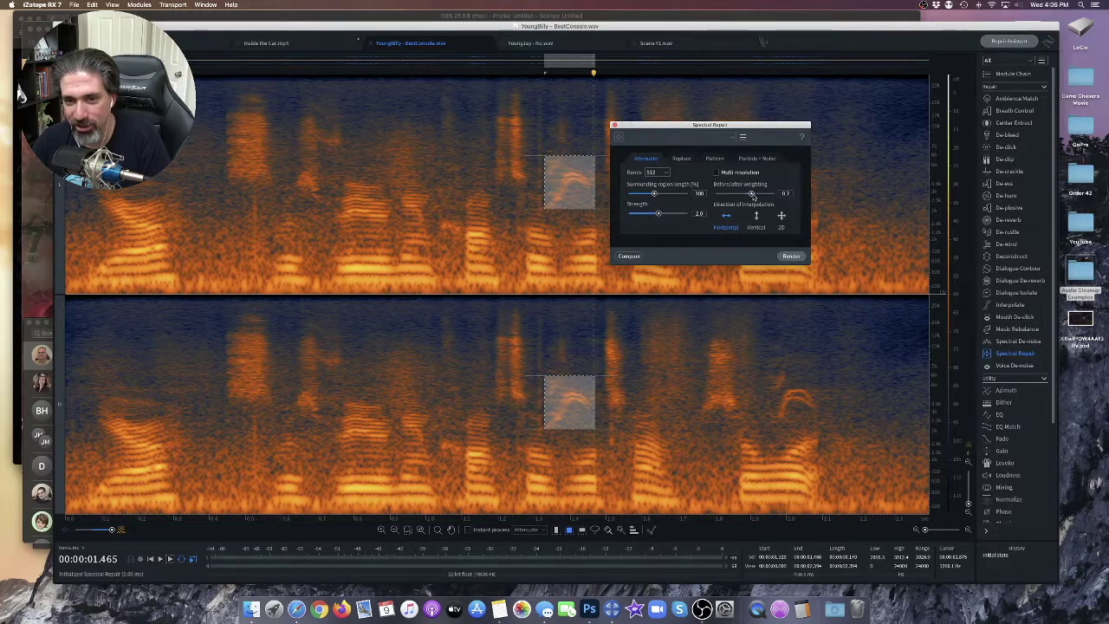
pyautogui.moveTo(758, 195); pyautogui.dragTo(731, 199)
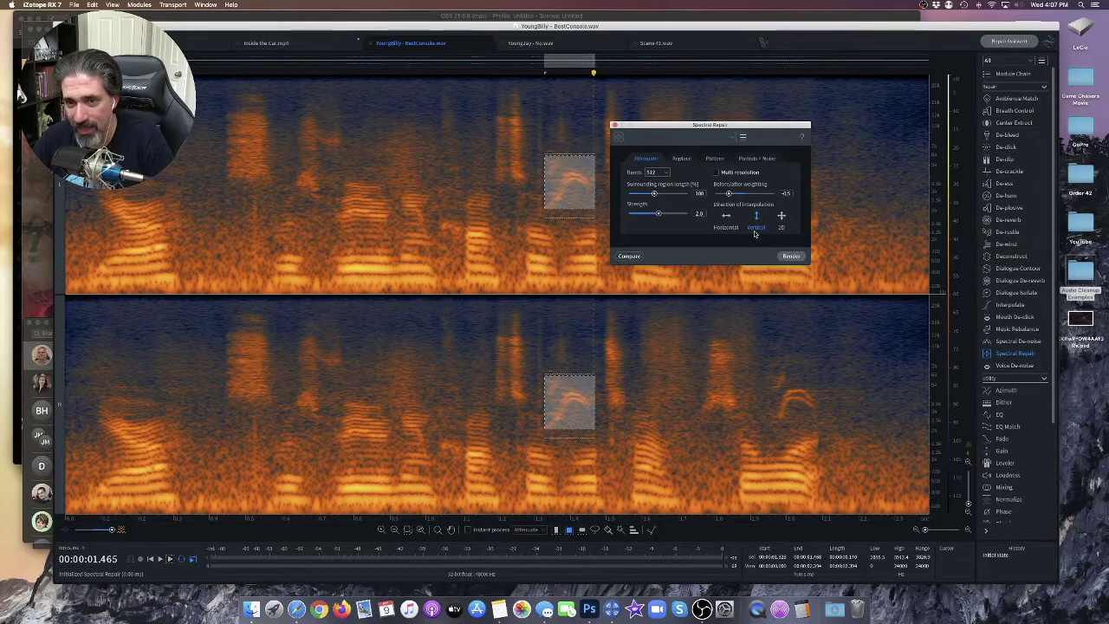
pyautogui.moveTo(730, 194); pyautogui.dragTo(765, 198)
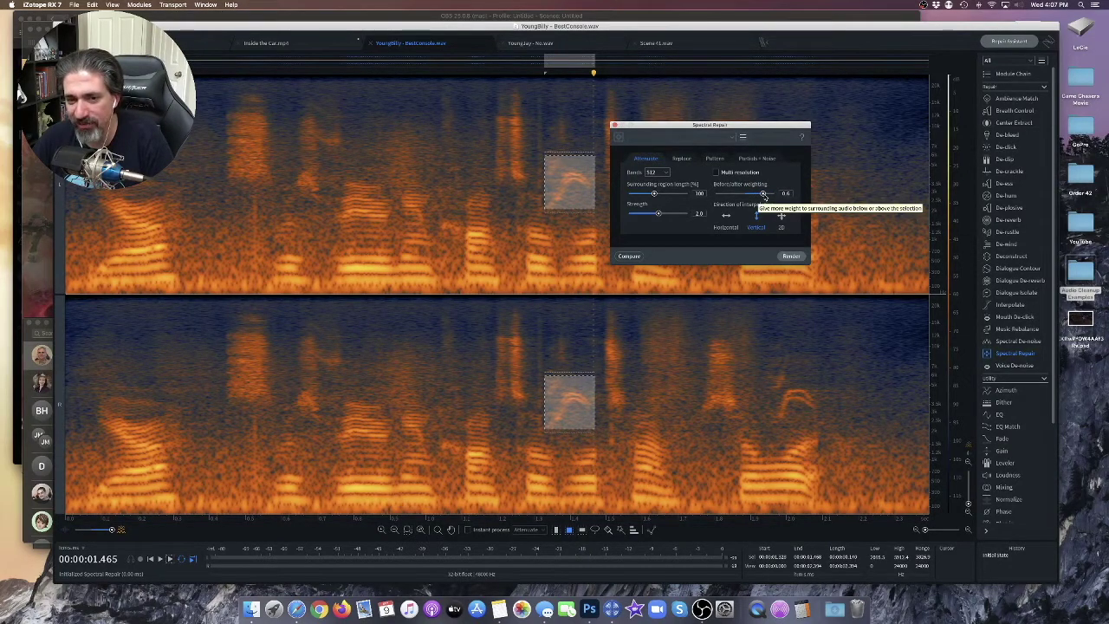
# - Compare the original audio with the Spectral Repair settings on the selected sound, and render the repair
pyautogui.click(628, 256)
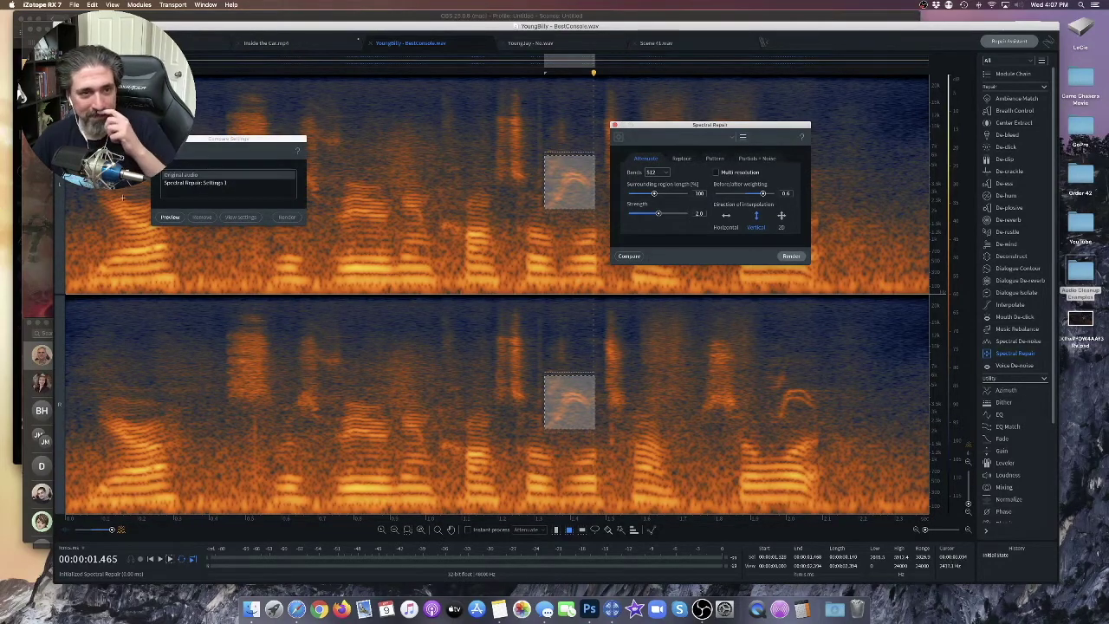
pyautogui.click(187, 183)
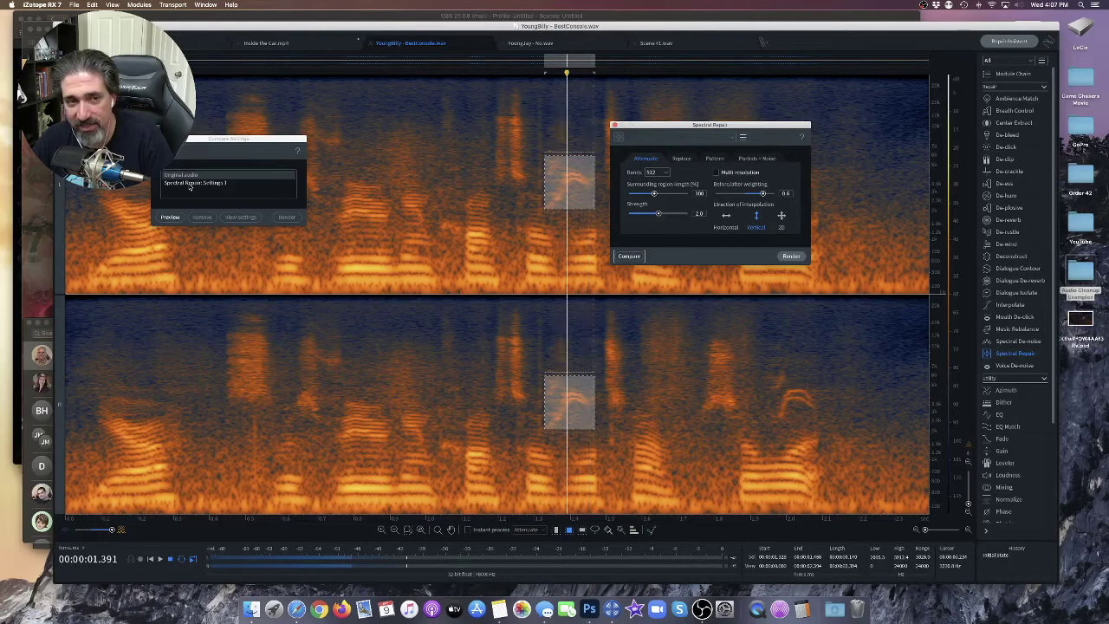
pyautogui.click(190, 185)
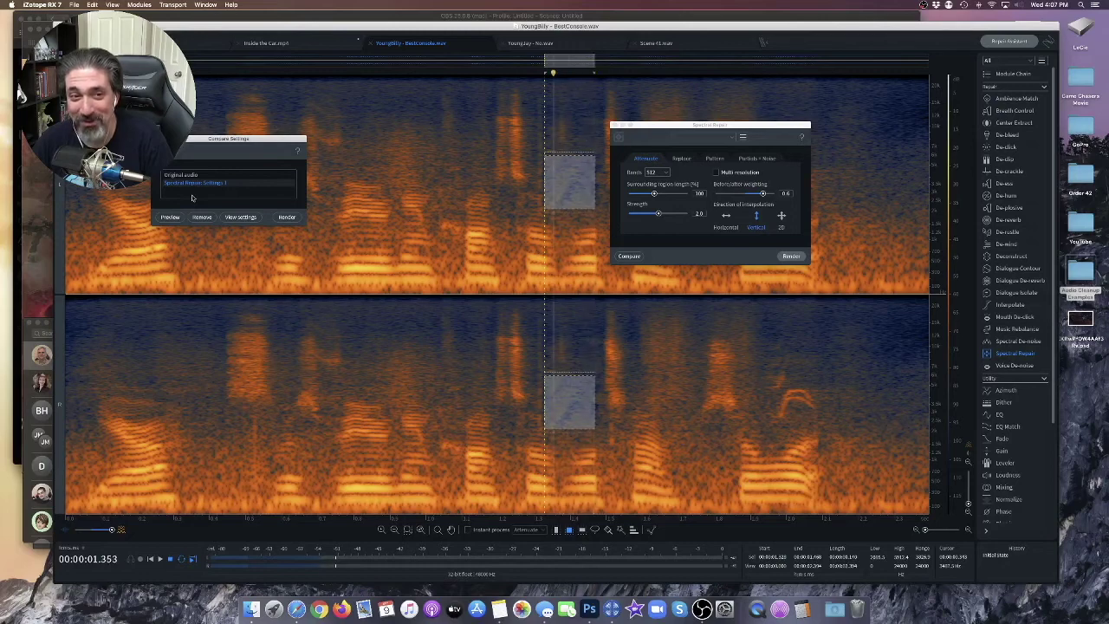
pyautogui.click(286, 218)
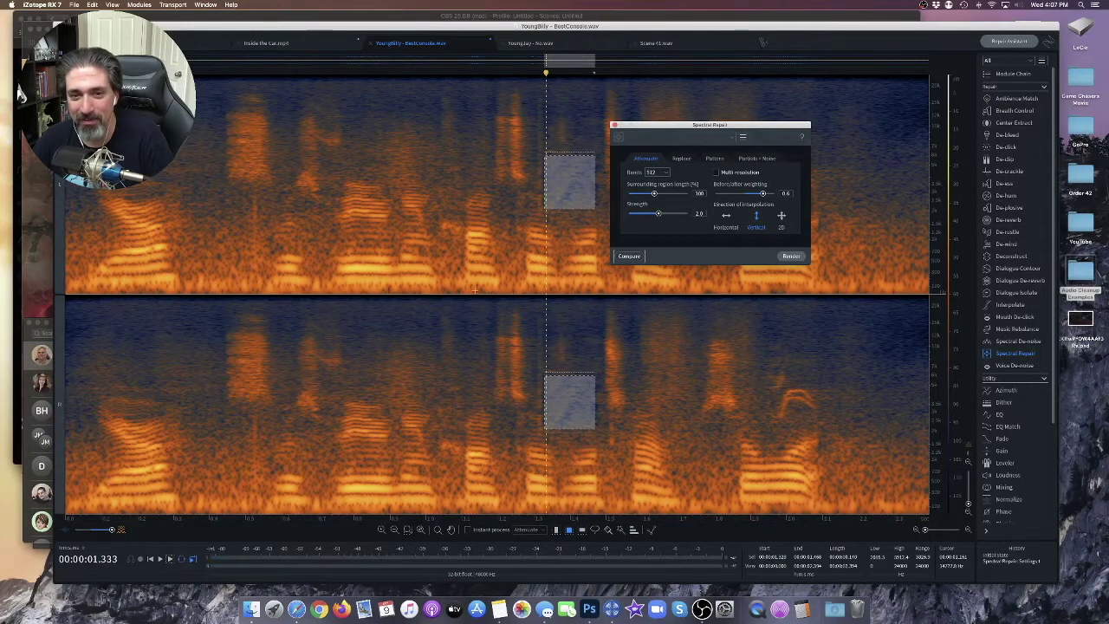
# - Clear the selection and play the recording from the beginning to hear the repaired section in context
pyautogui.click(480, 309)
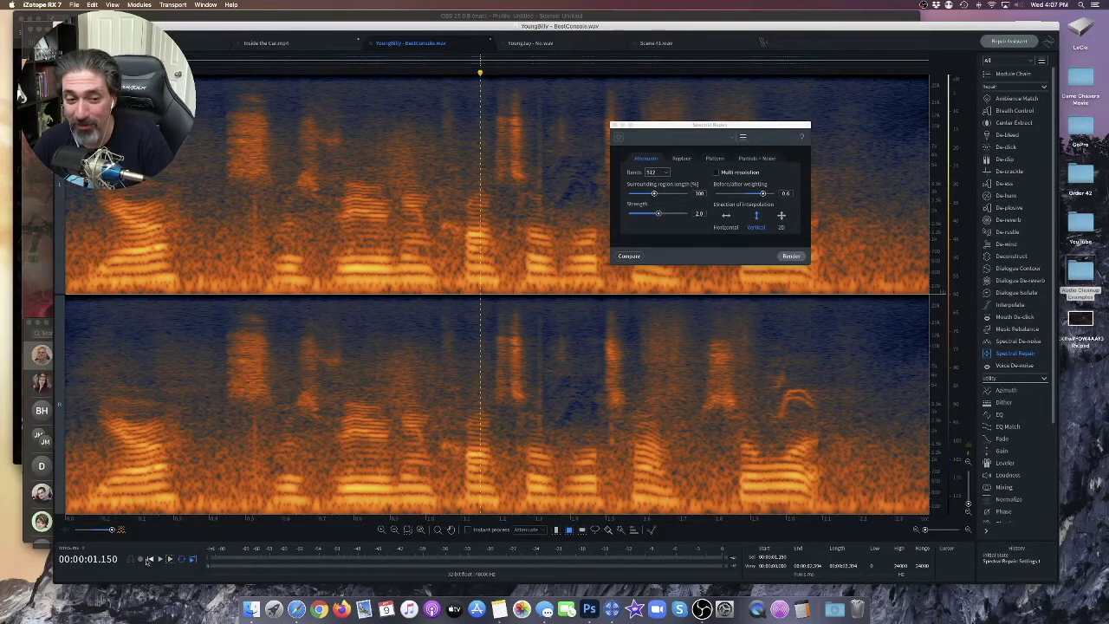
pyautogui.click(150, 559)
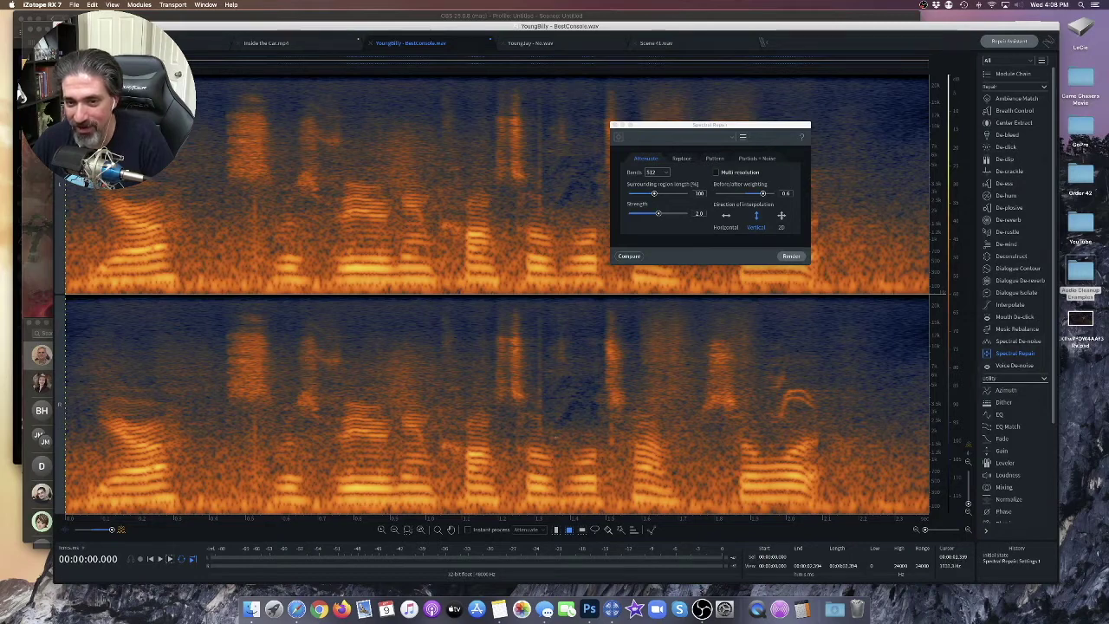
pyautogui.press('space')
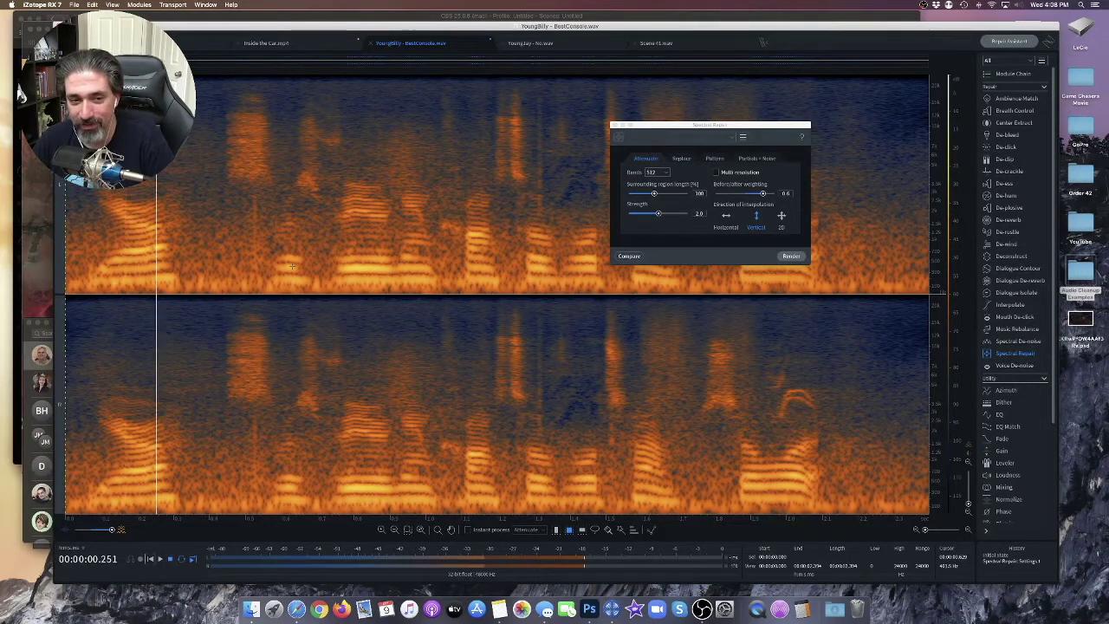
pyautogui.press('space')
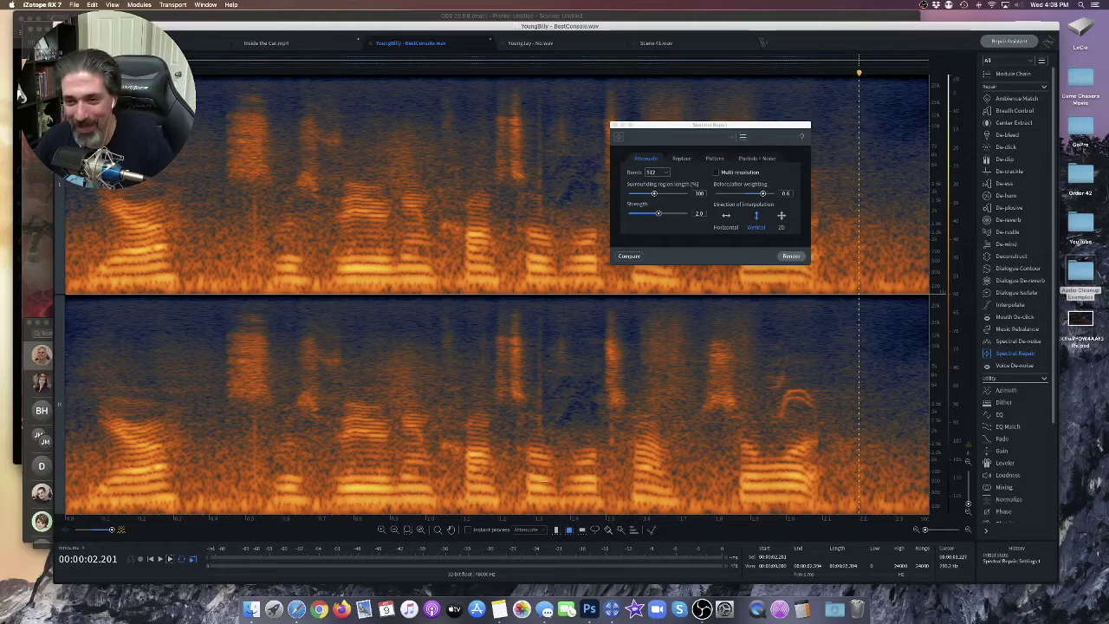
pyautogui.press('space')
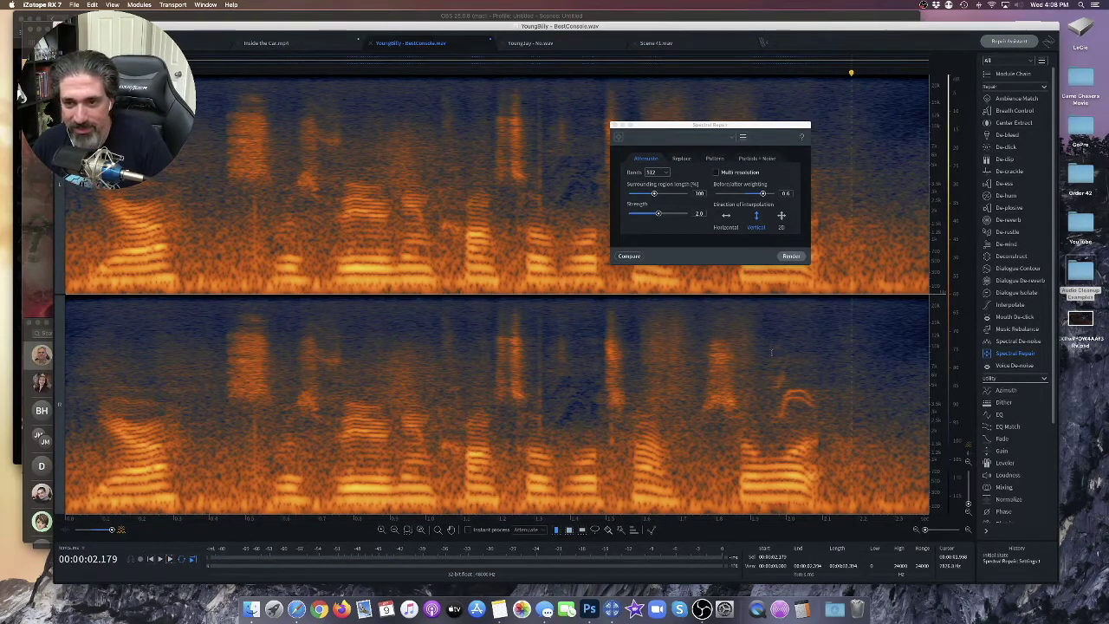
# - Play the time range around the second arched sound, widening its start from about 1.87 to 1.76 s
pyautogui.moveTo(739, 296); pyautogui.dragTo(822, 303)
pyautogui.press('space')
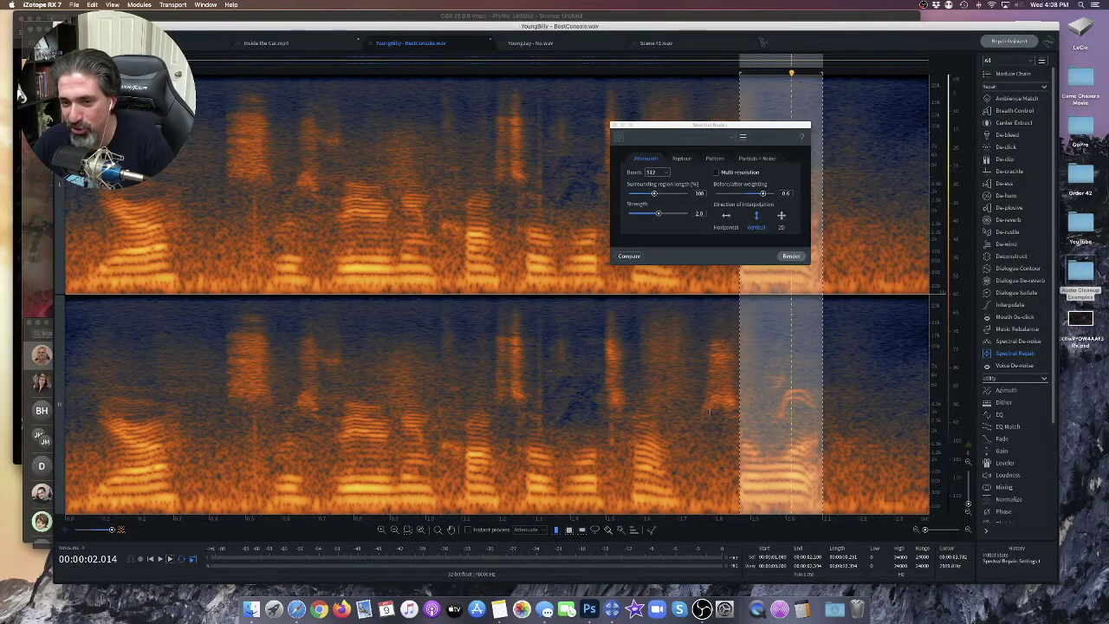
pyautogui.moveTo(738, 336); pyautogui.dragTo(701, 340)
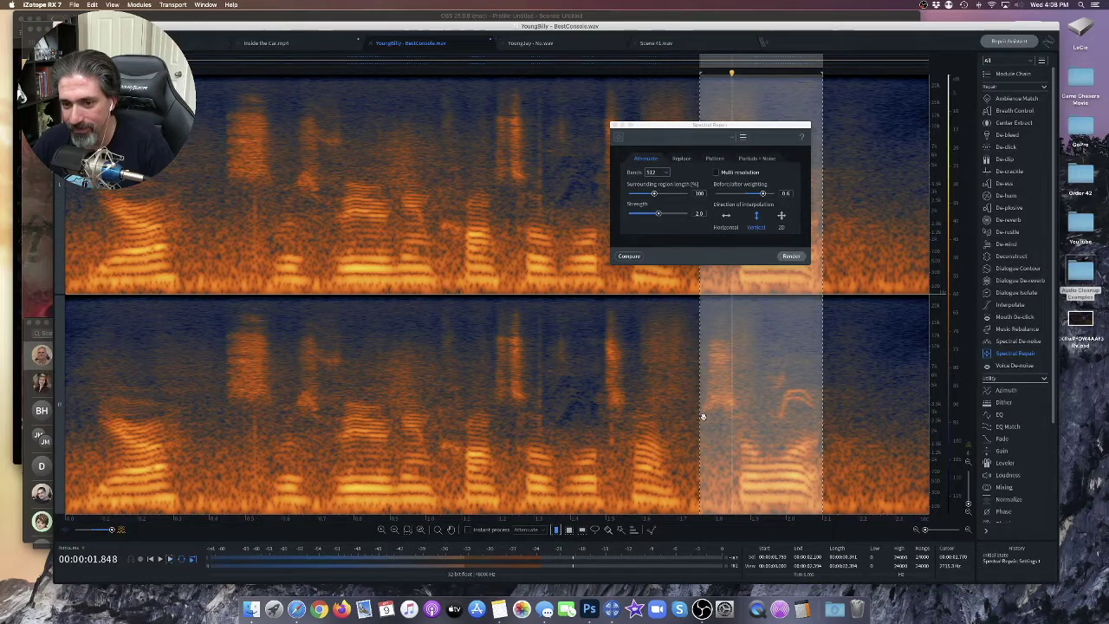
pyautogui.press('space')
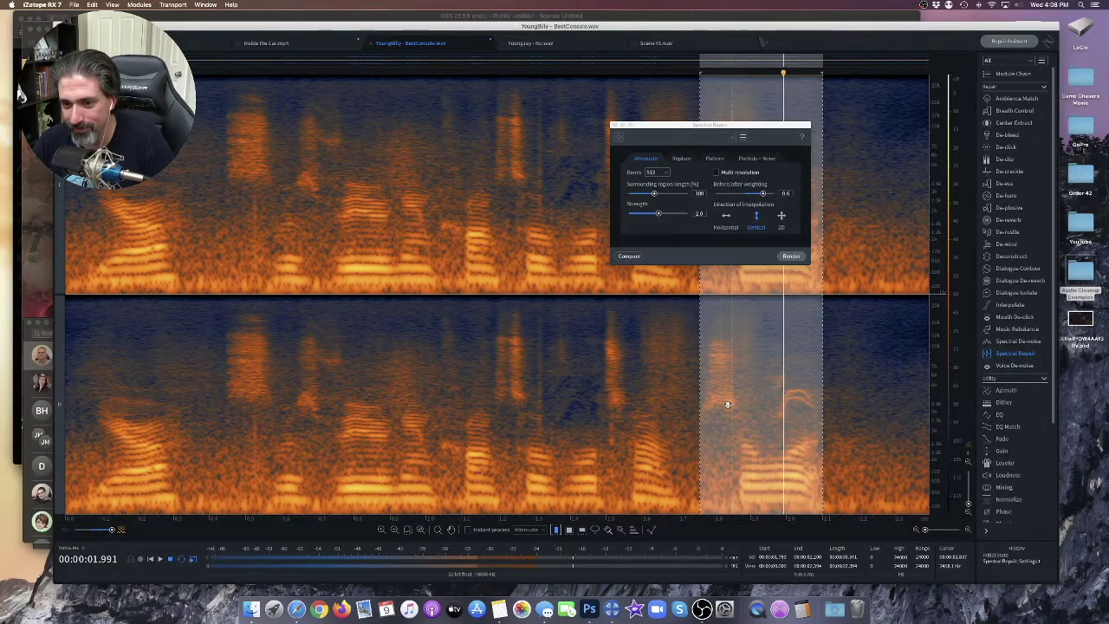
# - Select the time-frequency region around the second arched sound, about 1.96 to 2.08 s, and set Spectral Repair to horizontal interpolation
pyautogui.click(781, 364)
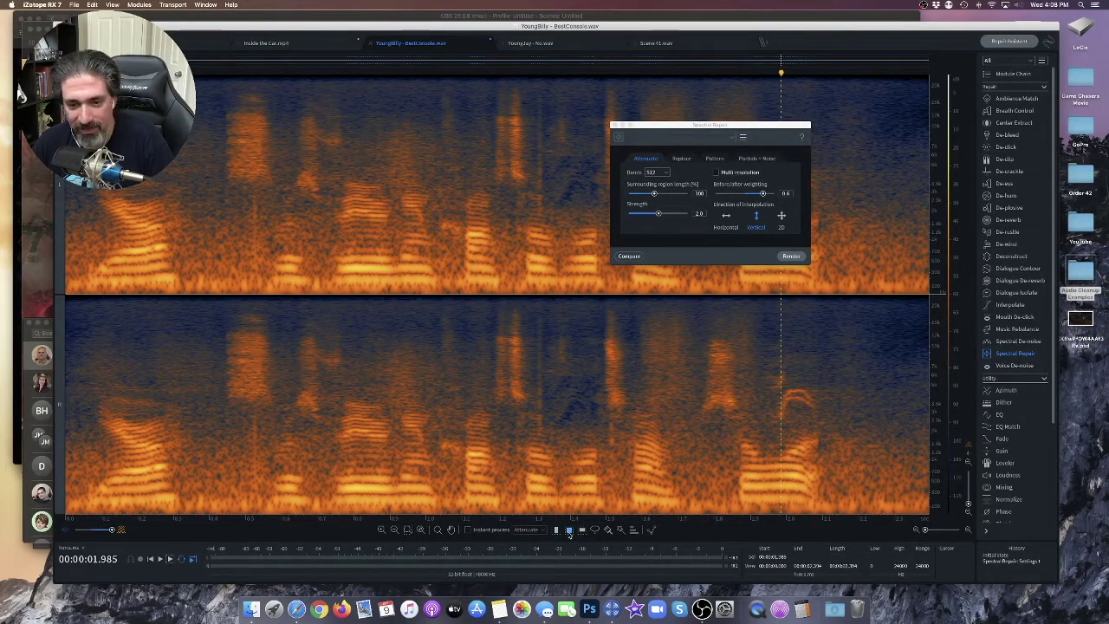
pyautogui.moveTo(771, 373); pyautogui.dragTo(817, 427)
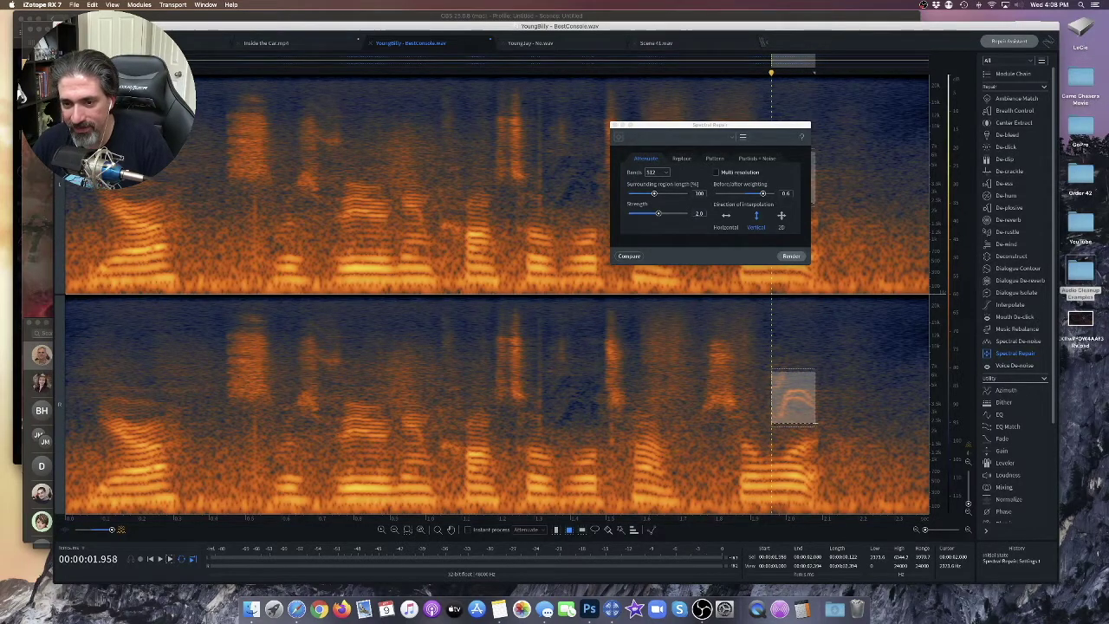
pyautogui.click(726, 217)
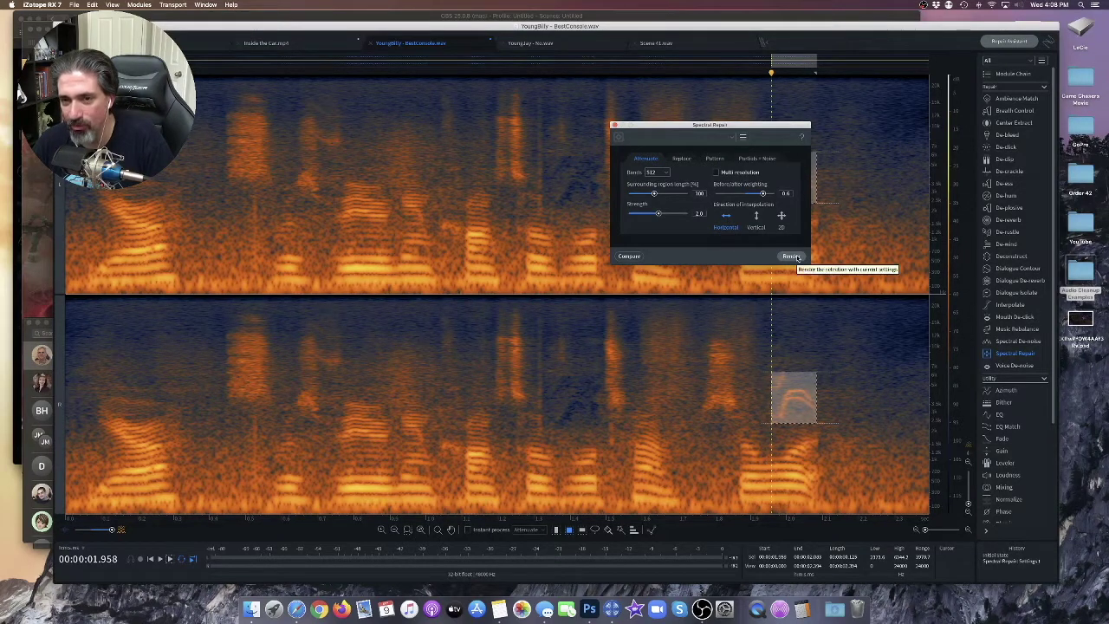
# - Compare the second arched sound's original audio with the horizontal Spectral Repair settings, switching back and forth between them
pyautogui.click(629, 256)
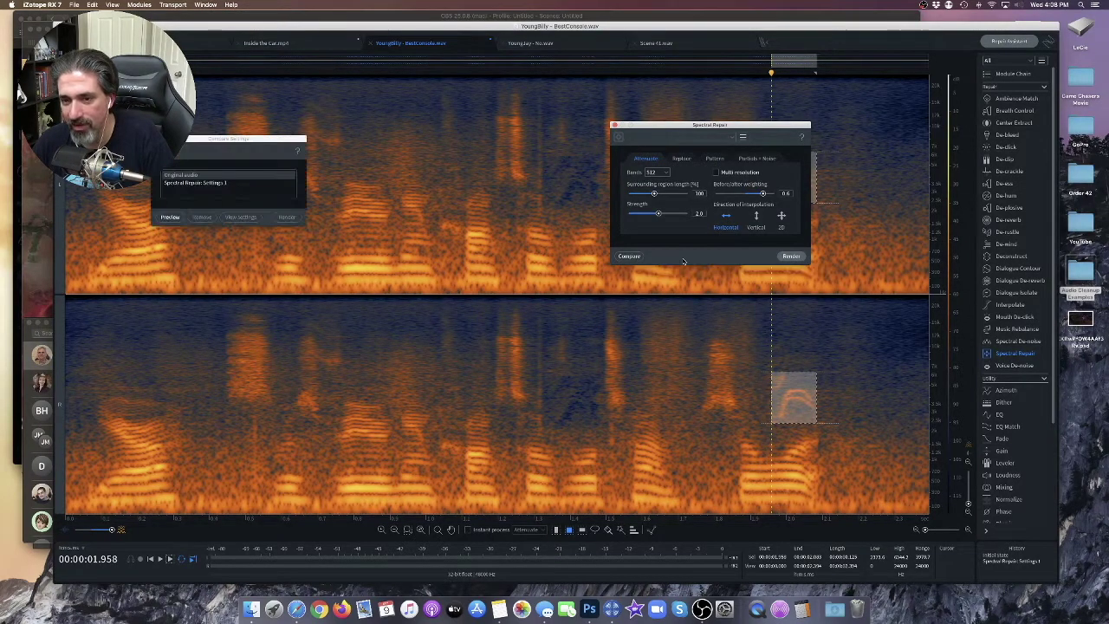
pyautogui.click(179, 186)
pyautogui.click(178, 176)
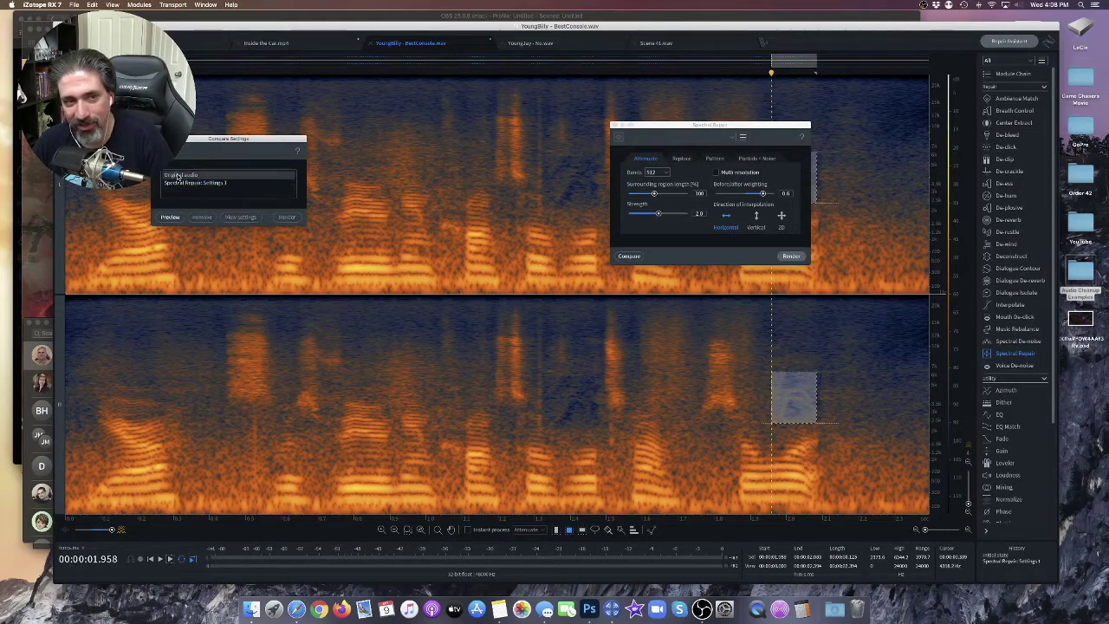
pyautogui.click(178, 184)
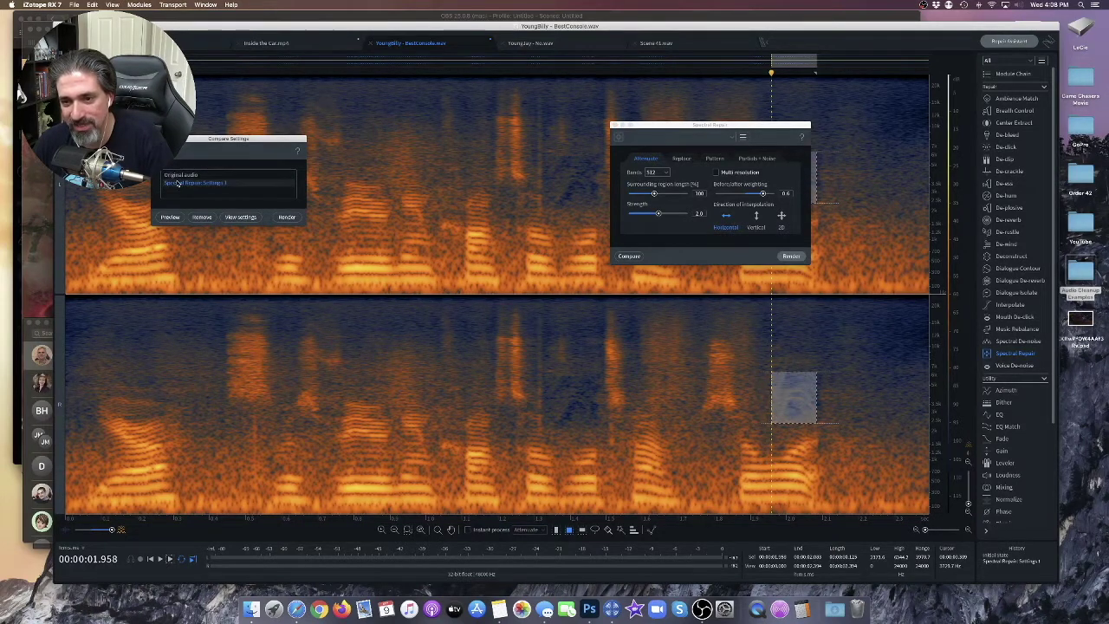
pyautogui.click(179, 175)
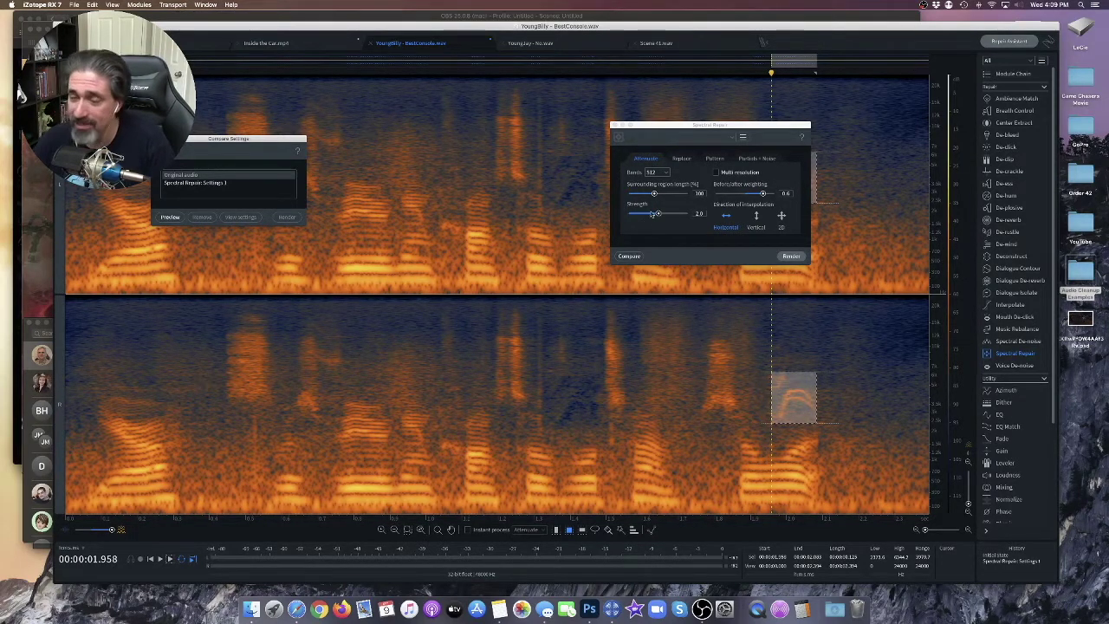
pyautogui.click(192, 182)
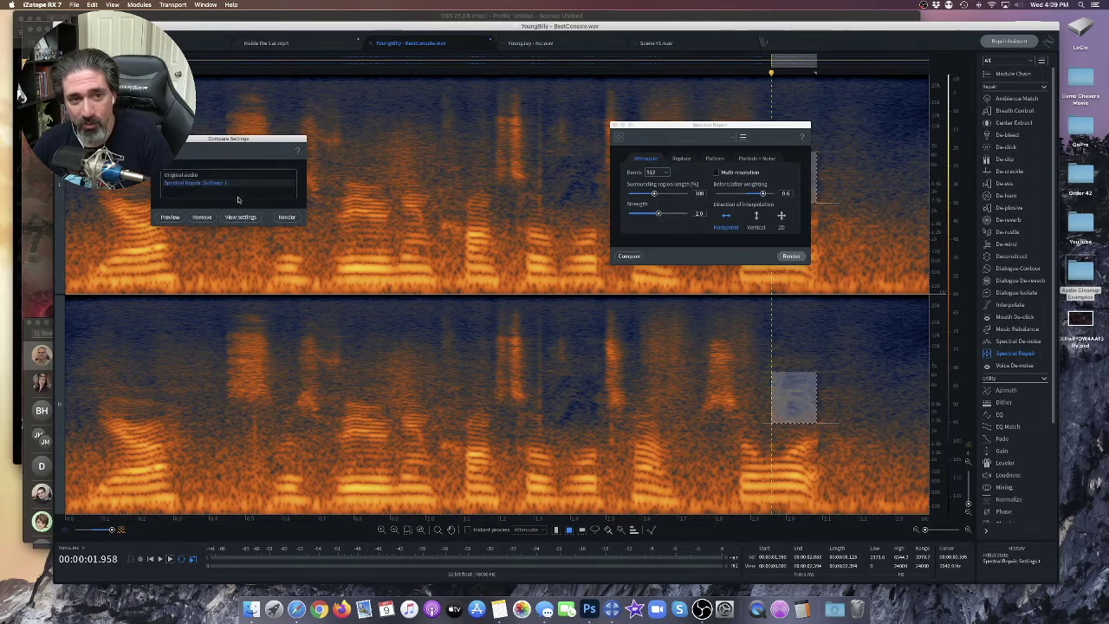
# - Render the horizontal Spectral Repair on the second arched sound, play the recording to check it, and close the module
pyautogui.click(286, 218)
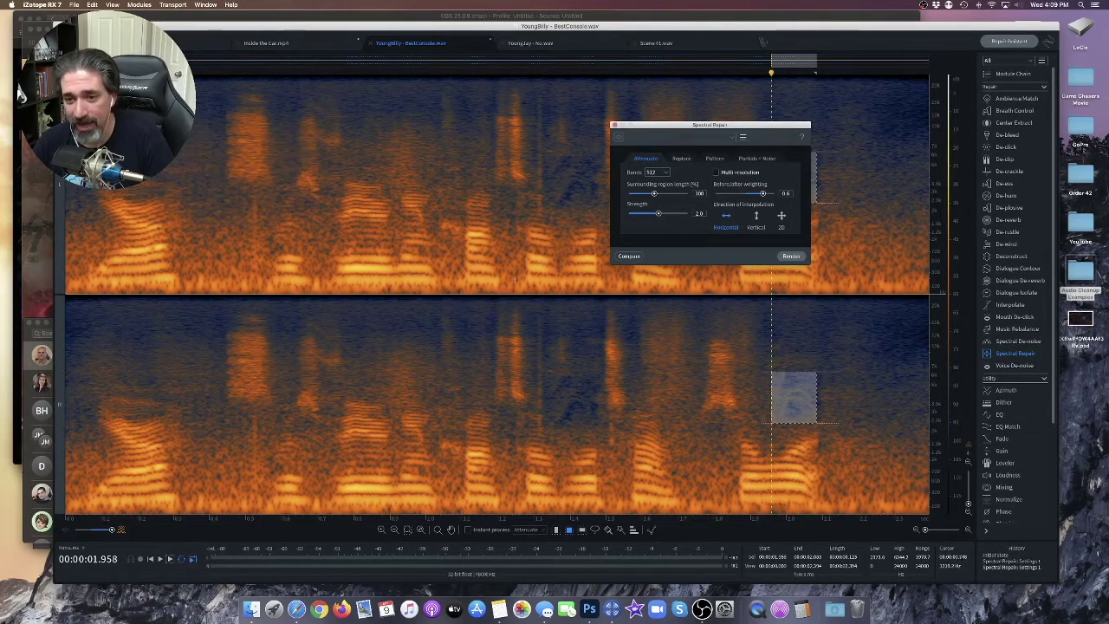
pyautogui.click(515, 297)
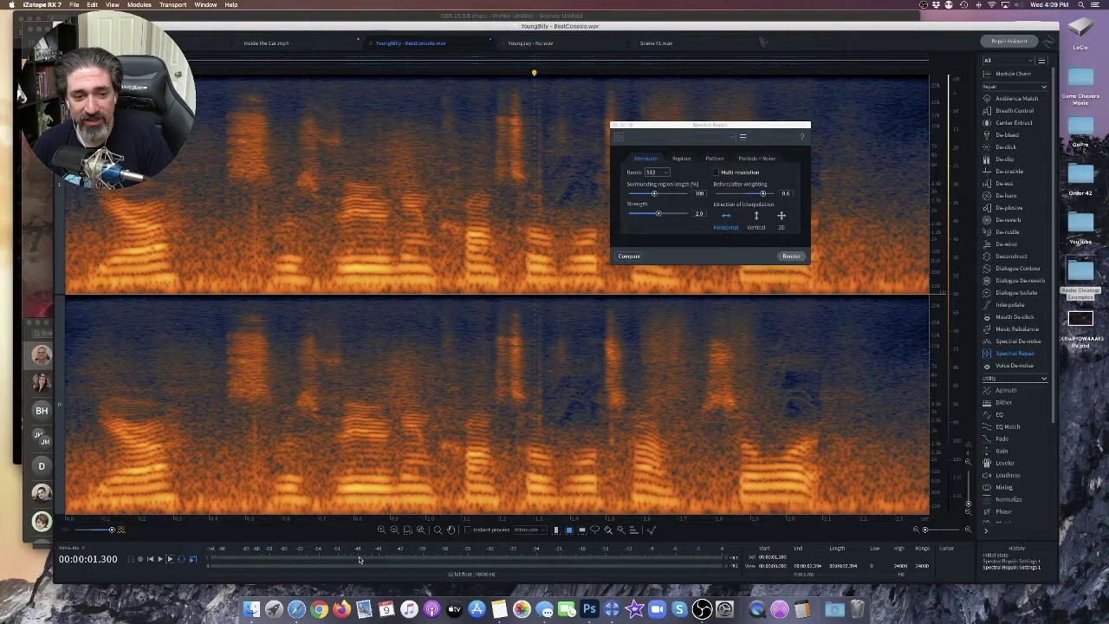
pyautogui.click(162, 560)
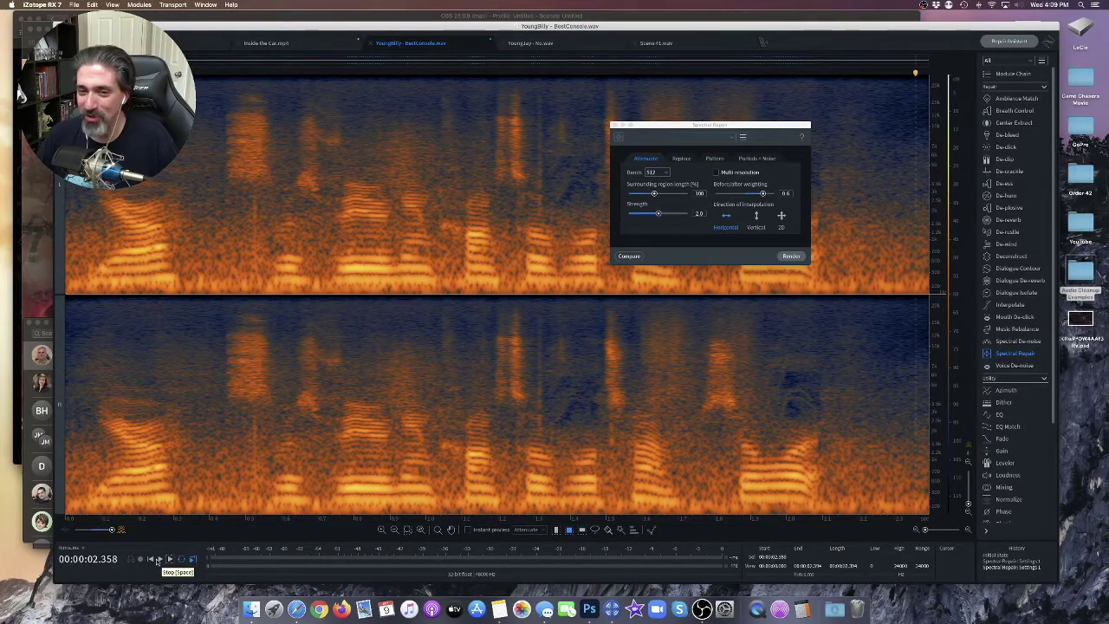
pyautogui.click(158, 562)
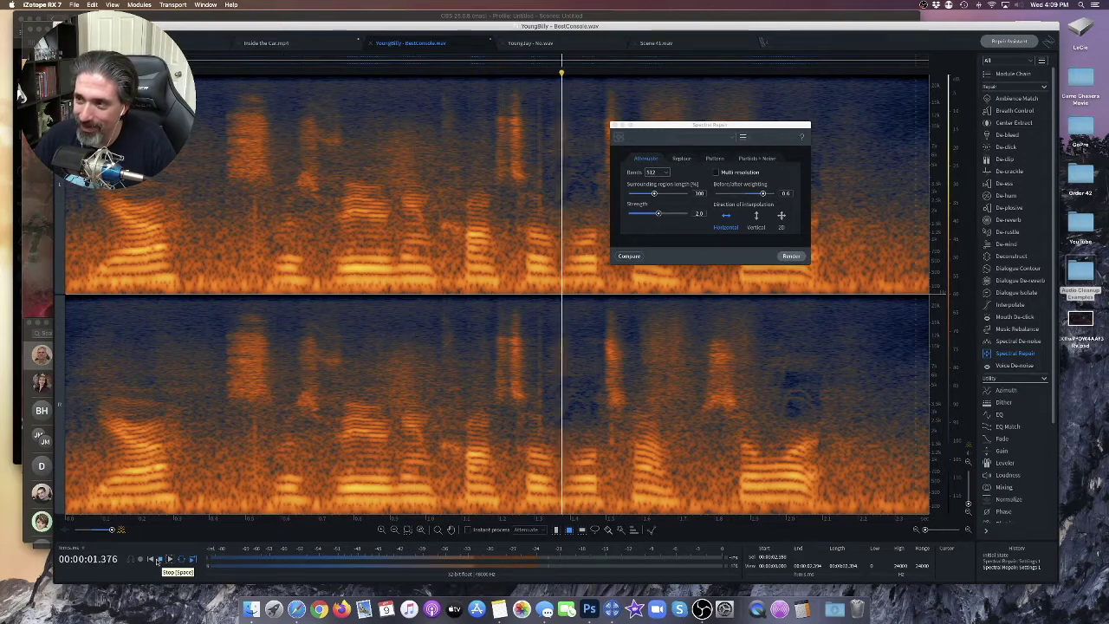
pyautogui.click(158, 562)
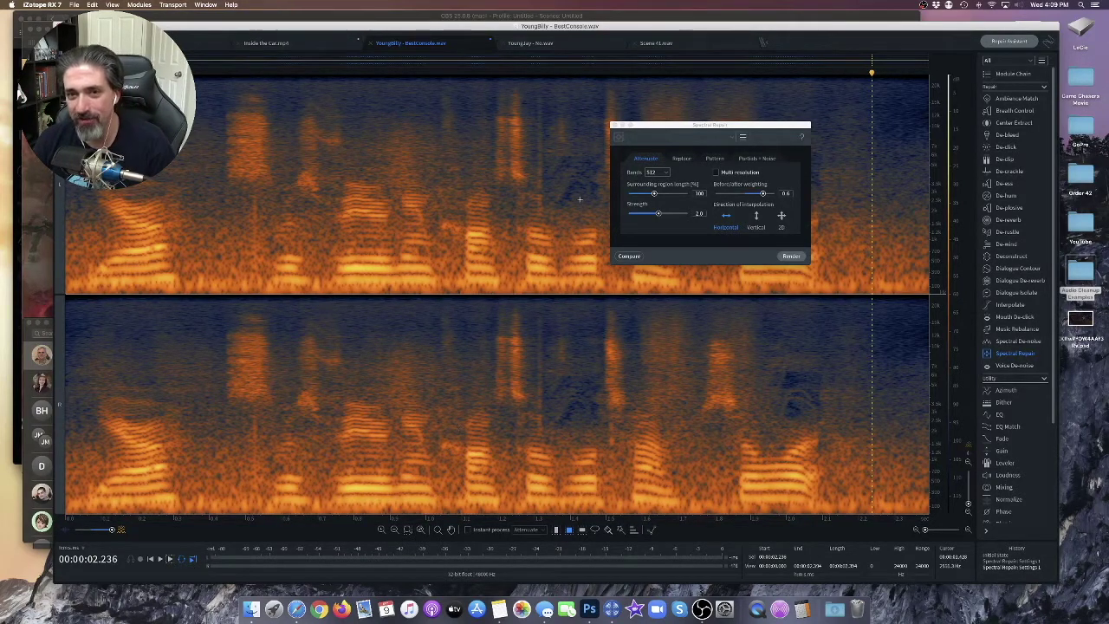
pyautogui.click(615, 126)
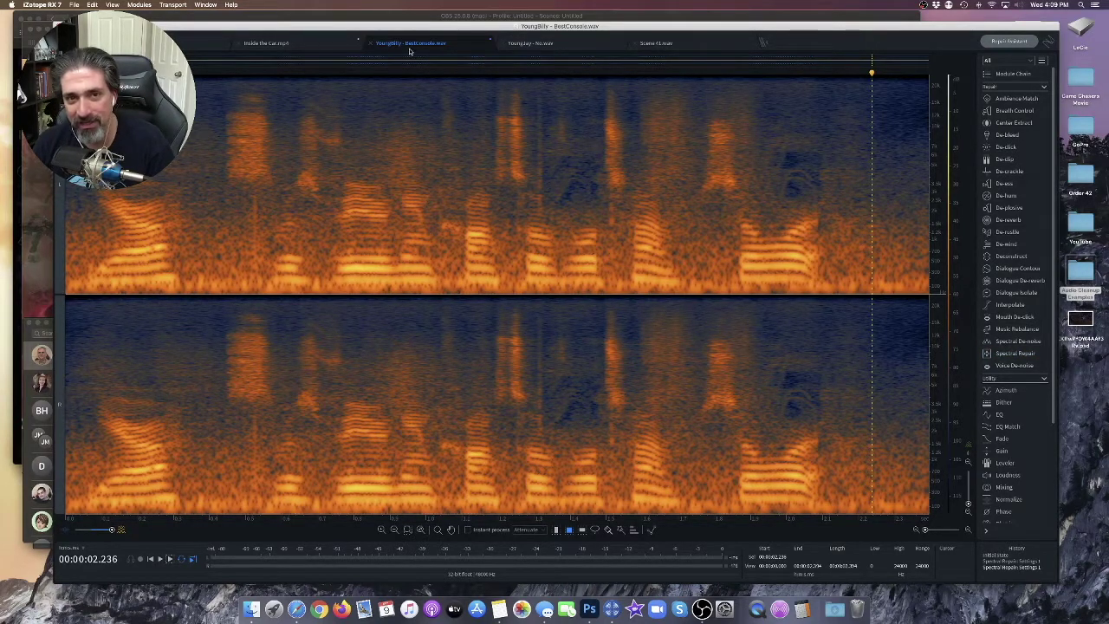
# - Play YoungJay - No.wav, and select and audition the higher-frequency region above the arched voice harmonics, from about 0.26 to 0.69 s
pyautogui.click(548, 45)
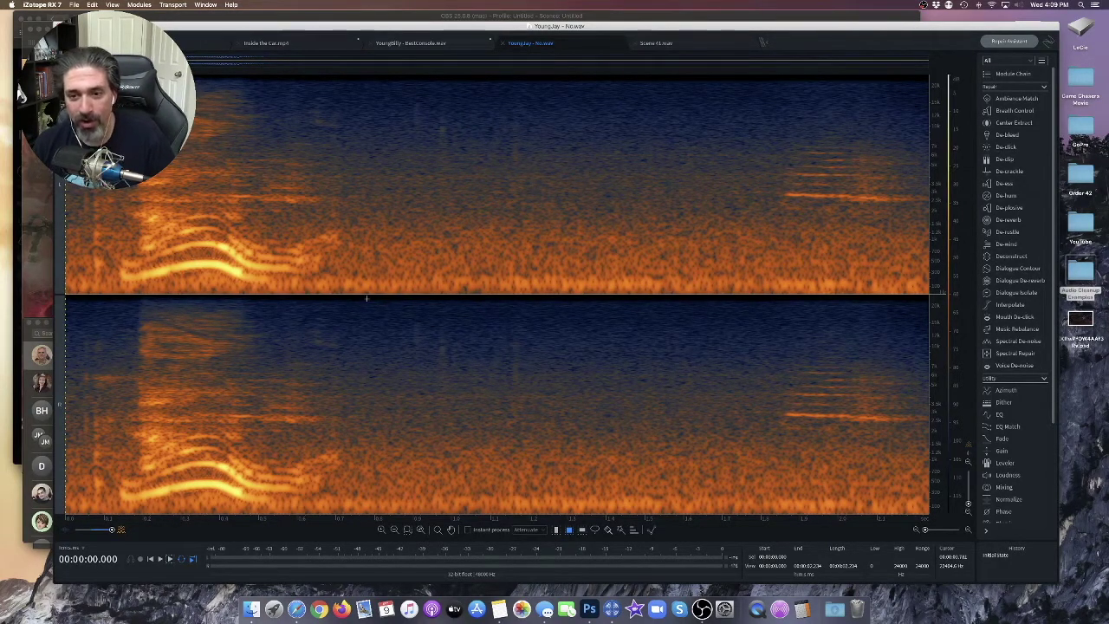
pyautogui.press('space')
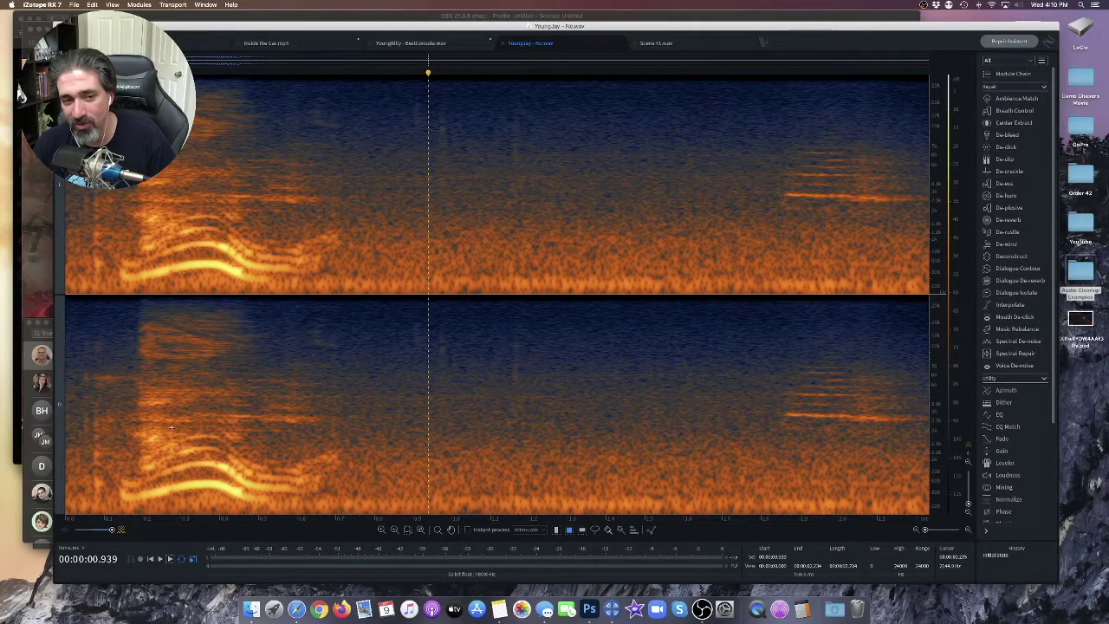
pyautogui.moveTo(172, 428); pyautogui.dragTo(332, 356)
pyautogui.press('space')
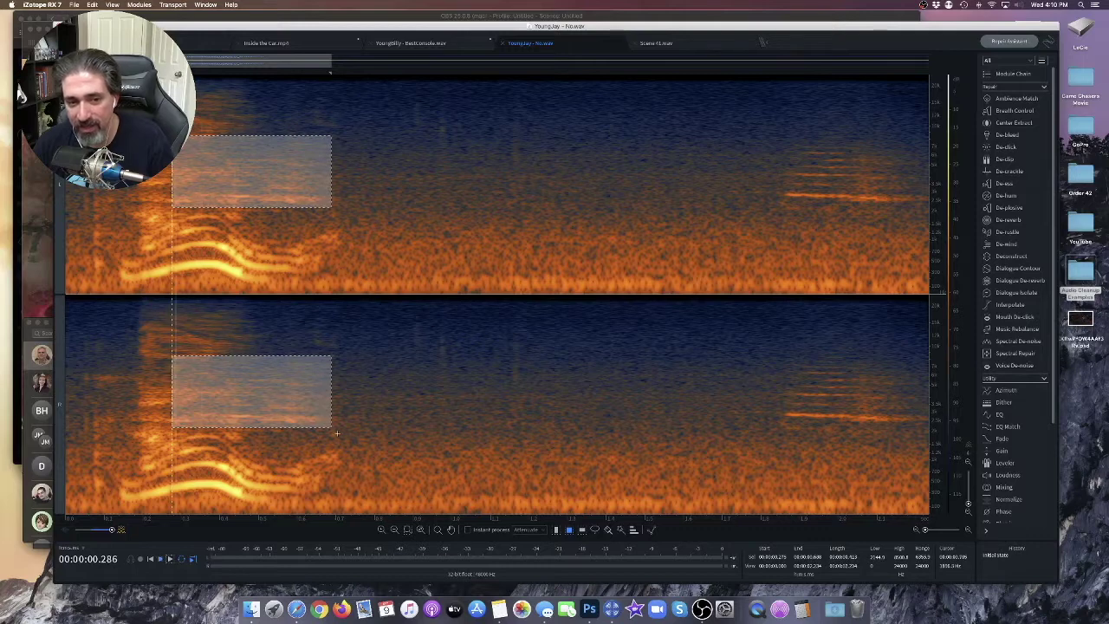
pyautogui.click(167, 559)
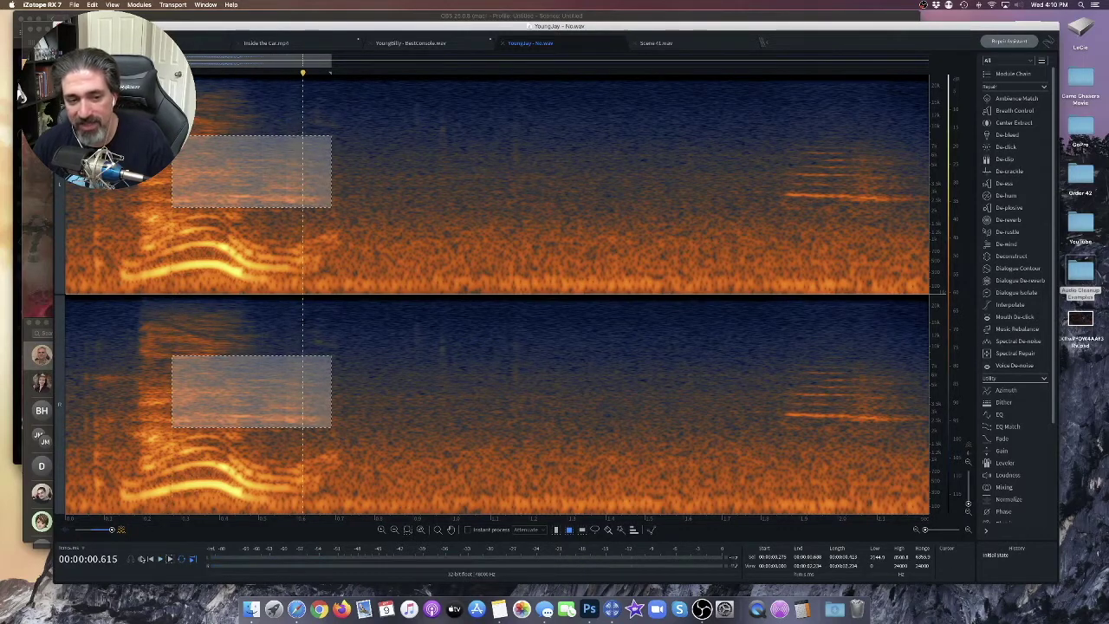
pyautogui.click(171, 560)
pyautogui.click(171, 560)
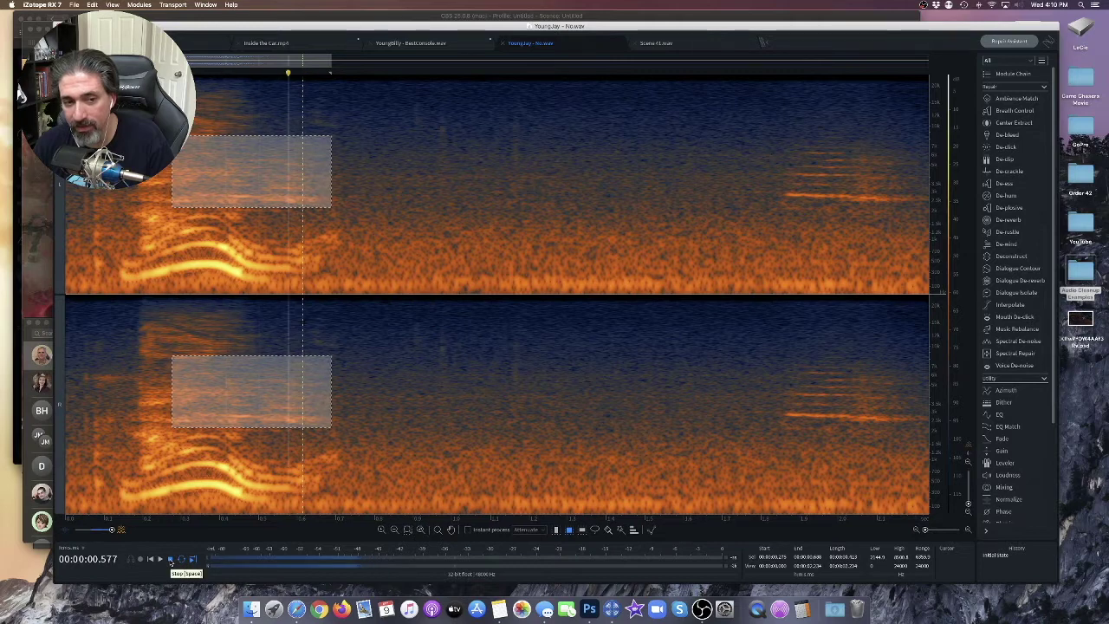
pyautogui.click(171, 560)
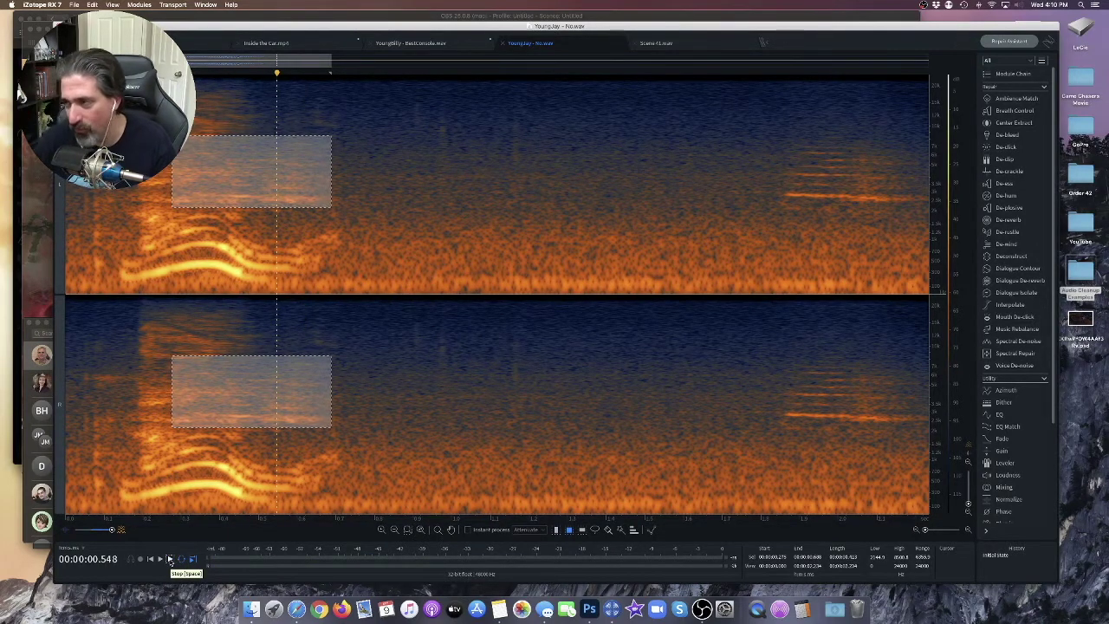
pyautogui.moveTo(171, 388); pyautogui.dragTo(165, 387)
pyautogui.press('space')
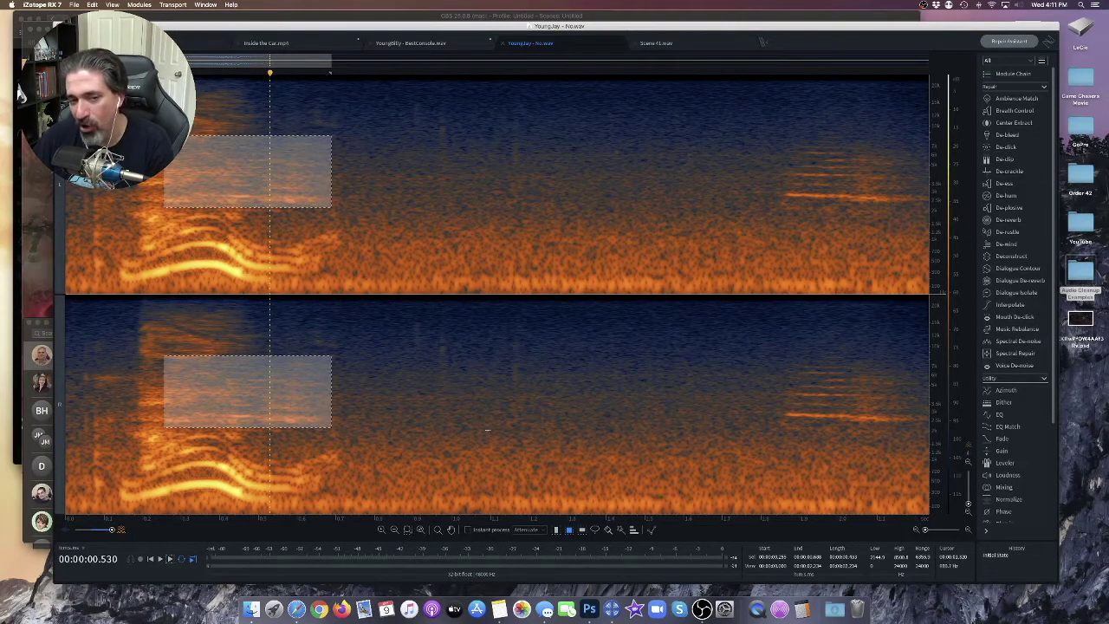
# - Clear the selection and play the recording from about 1.69 s through the horizontal streaks near its end
pyautogui.click(820, 395)
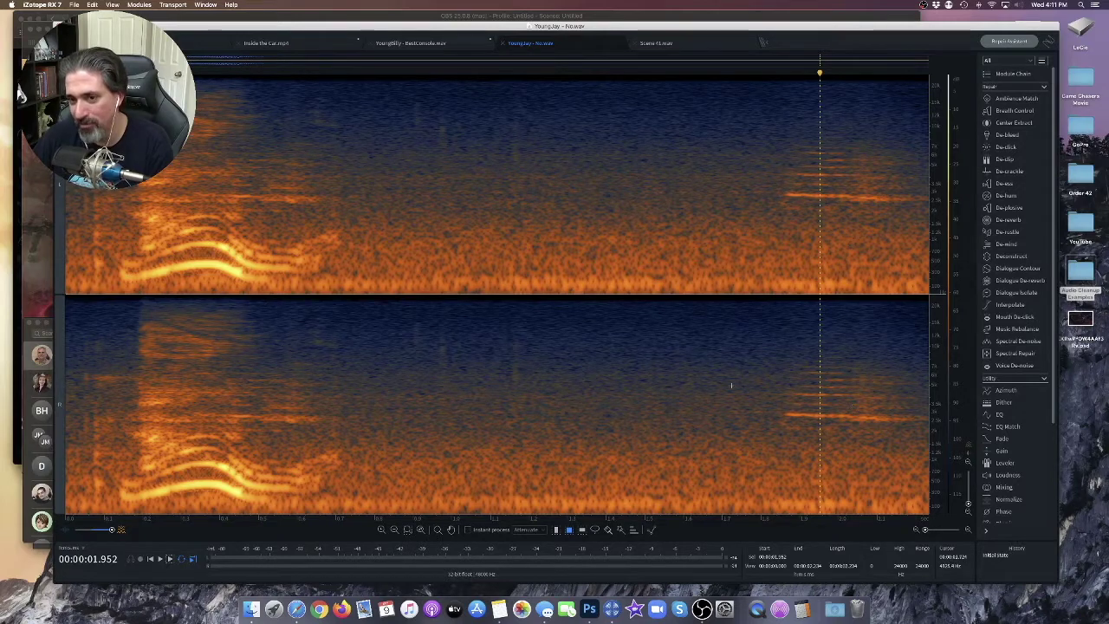
pyautogui.click(719, 295)
pyautogui.press('space')
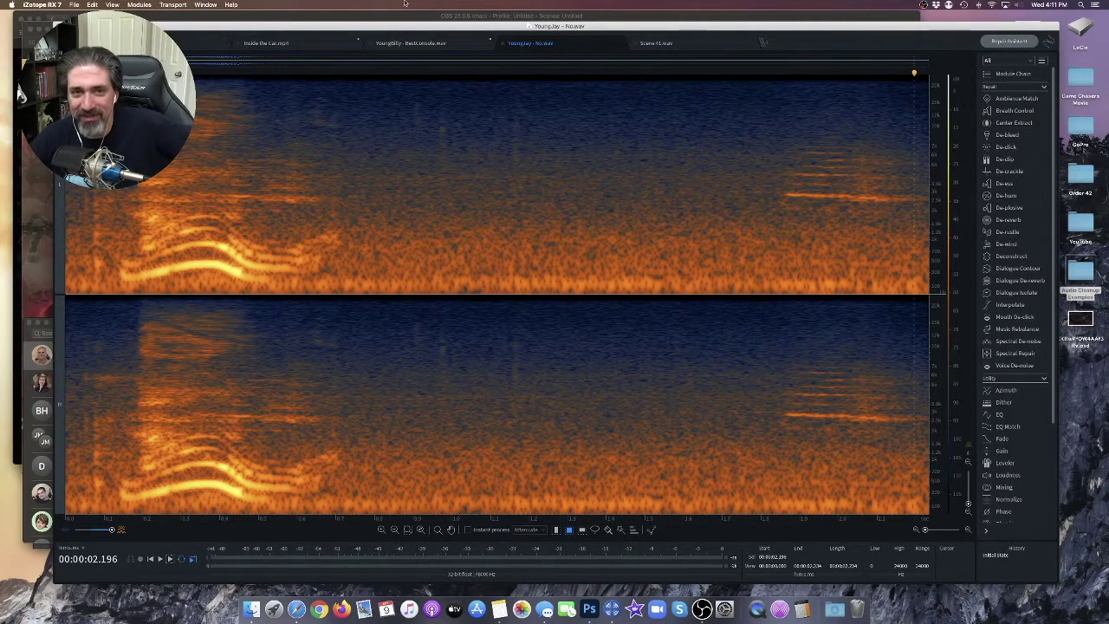
# - Switch back to YoungBilly - BestConsole.wav and play its ending, and bring up OBS briefly before returning to RX 7
pyautogui.click(423, 45)
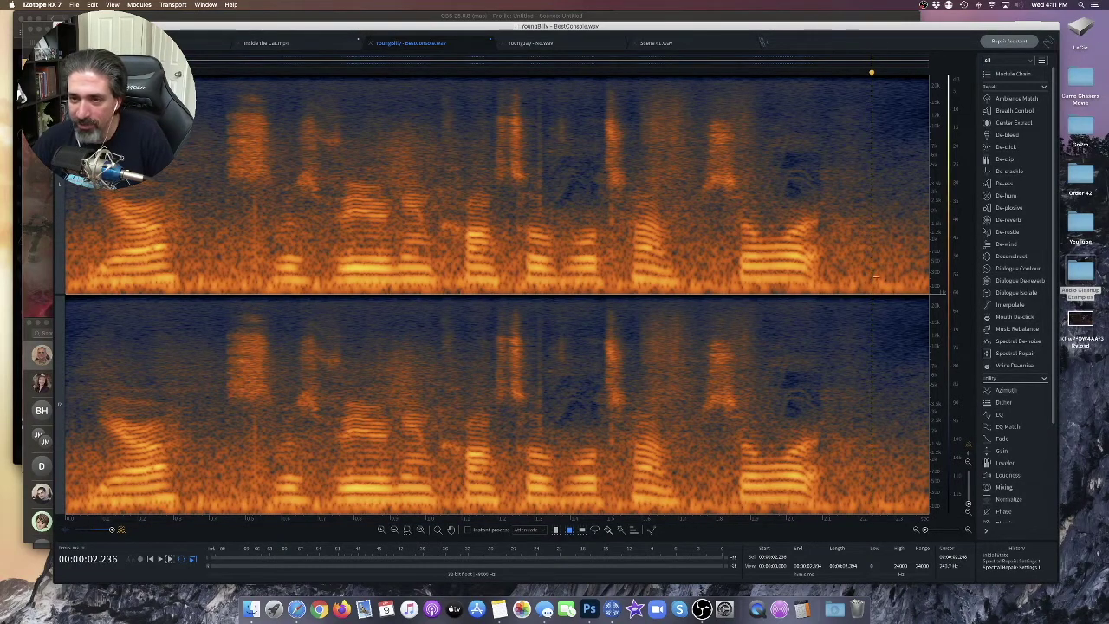
pyautogui.press('space')
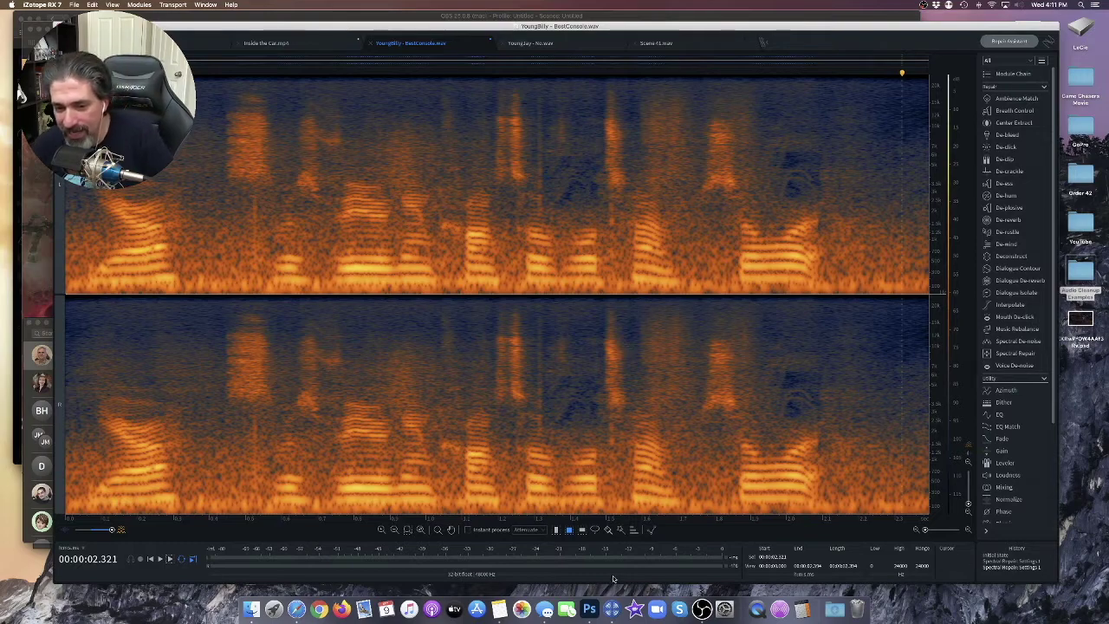
pyautogui.click(702, 610)
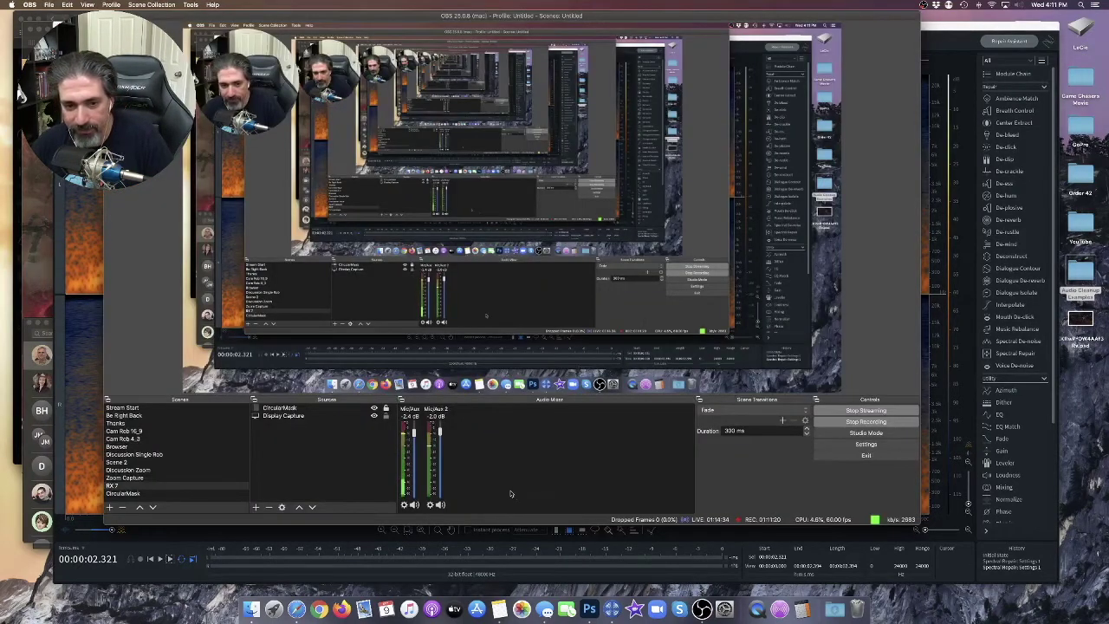
pyautogui.click(711, 539)
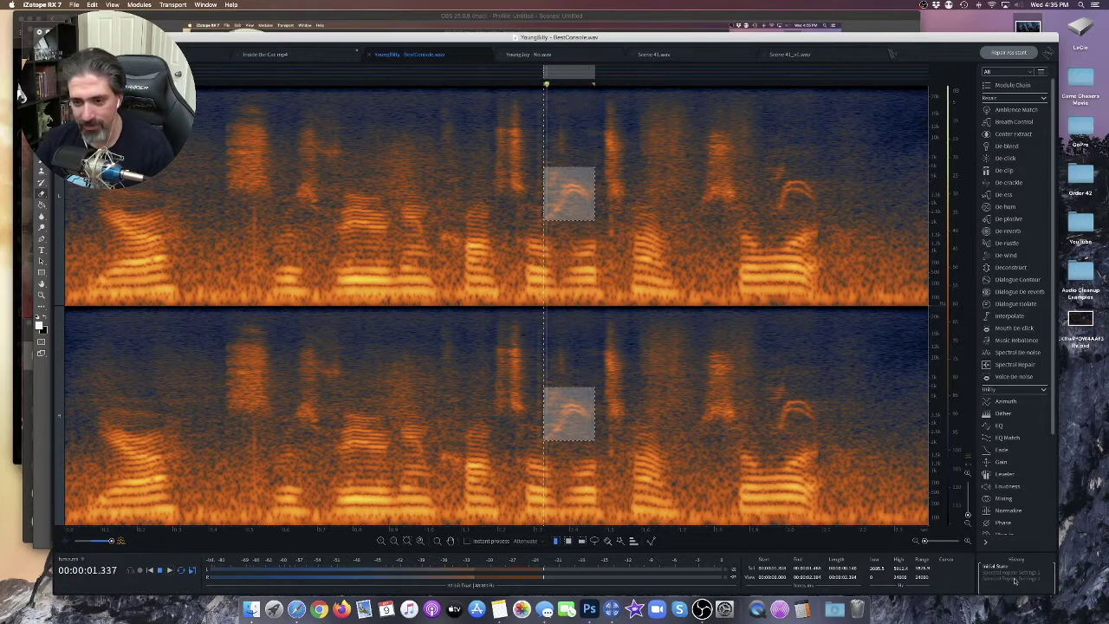
# - Toggle the history from the last Spectral Repair state to the initial state, and play the unrepaired recording from the beginning
pyautogui.click(1021, 592)
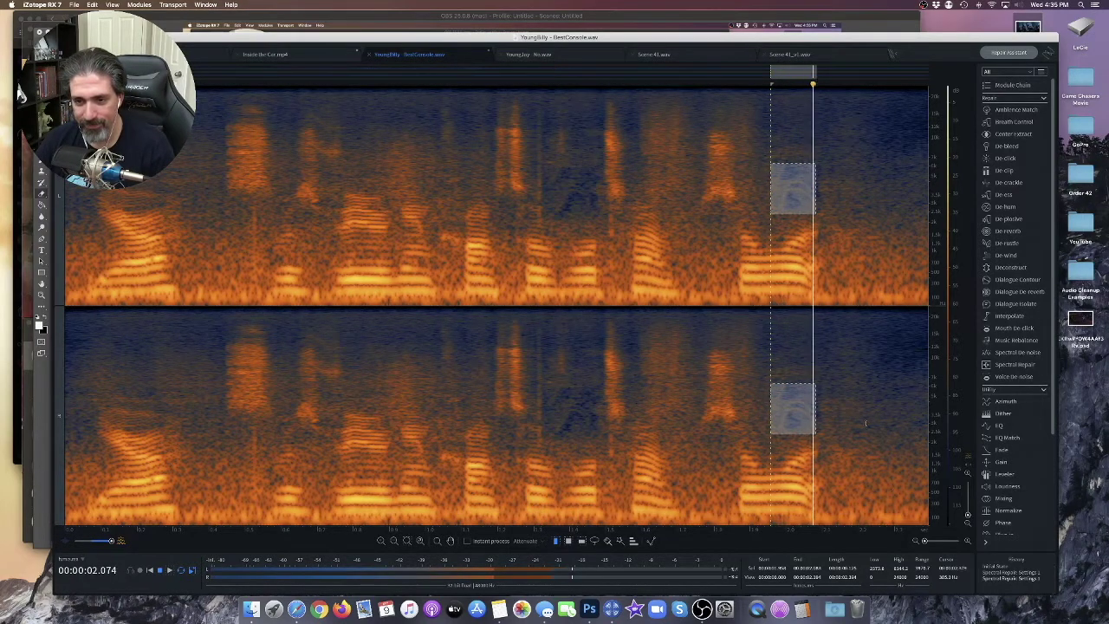
pyautogui.click(882, 388)
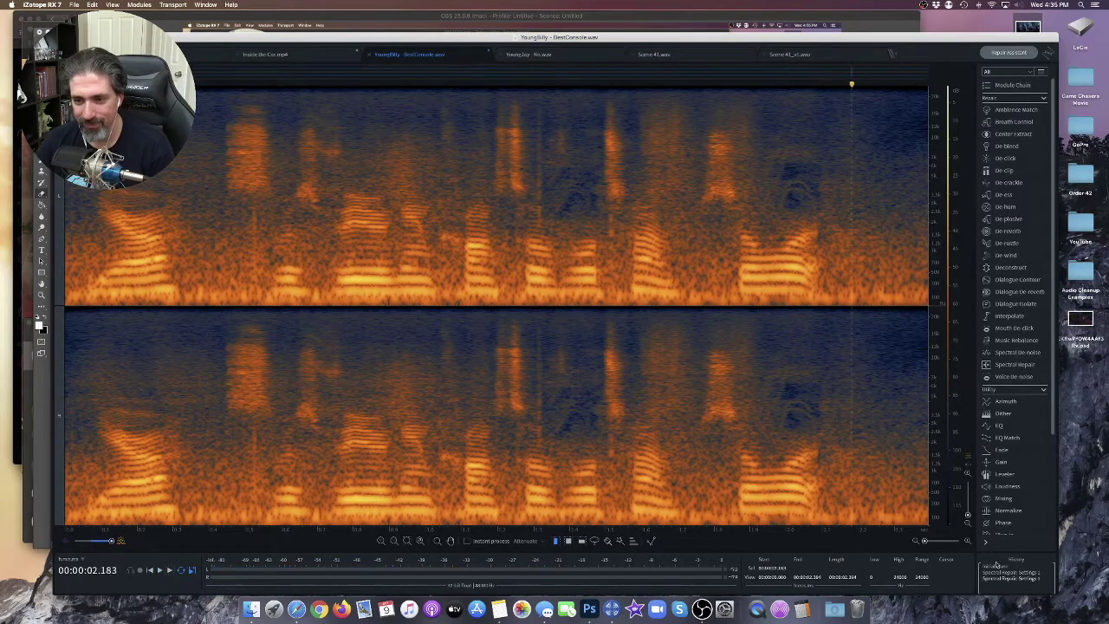
pyautogui.click(997, 566)
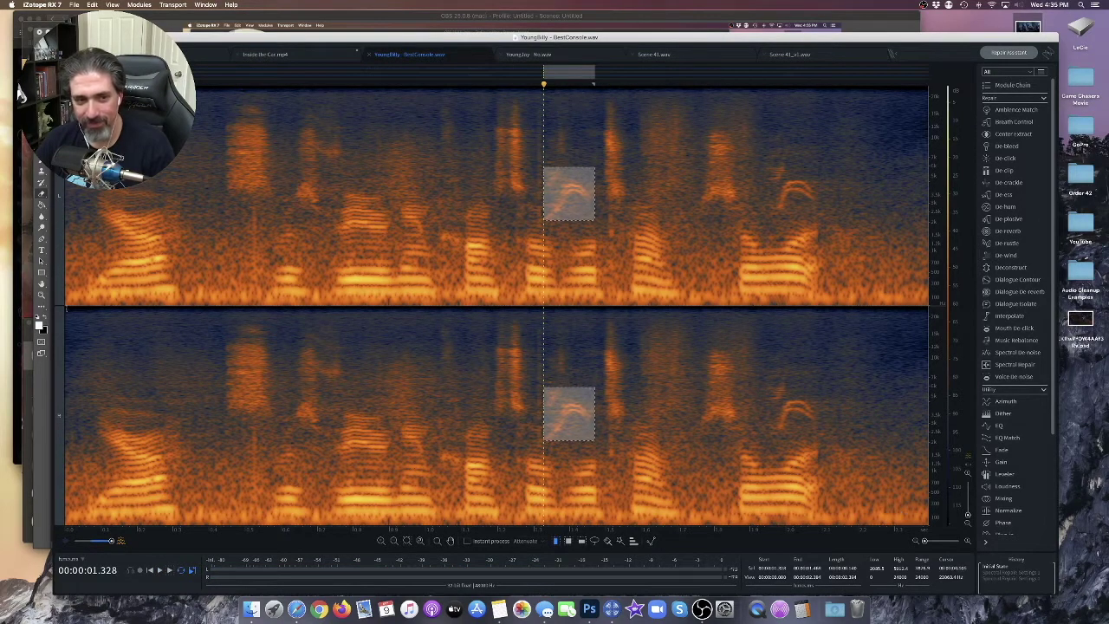
pyautogui.click(66, 310)
pyautogui.press('space')
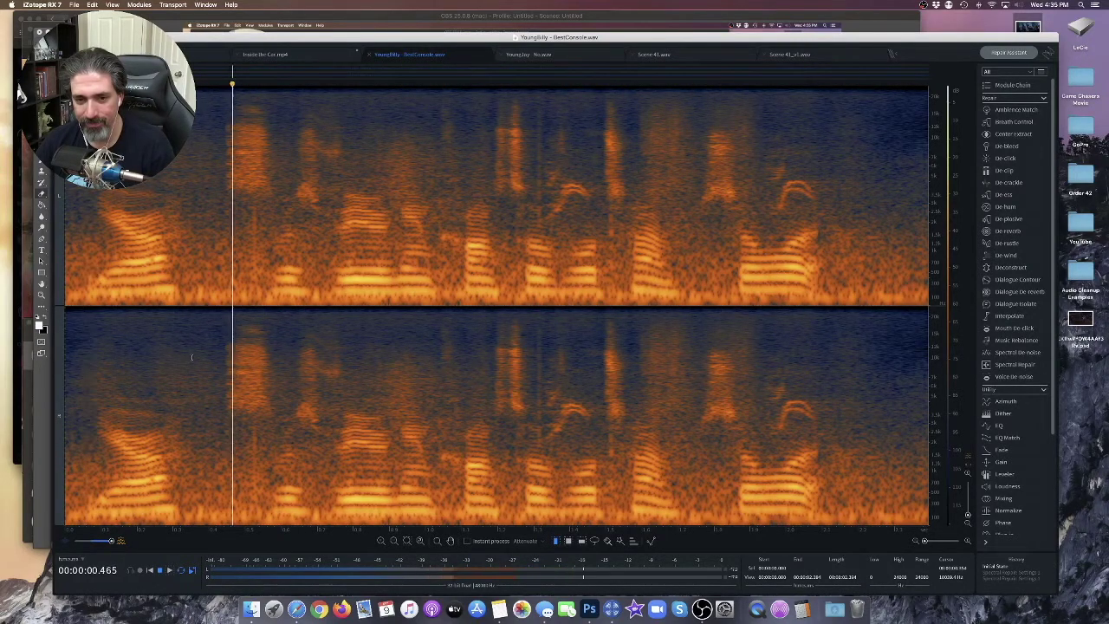
pyautogui.press('space')
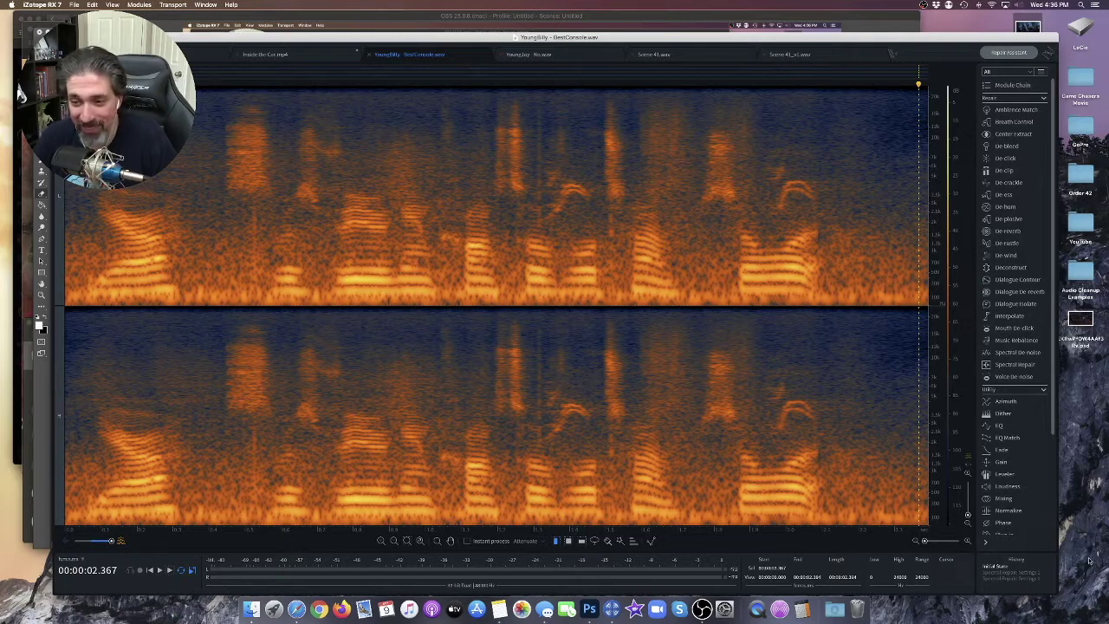
# - Restore the last Spectral Repair state from the history, clear the selection and play the repaired recording from the beginning
pyautogui.click(1010, 579)
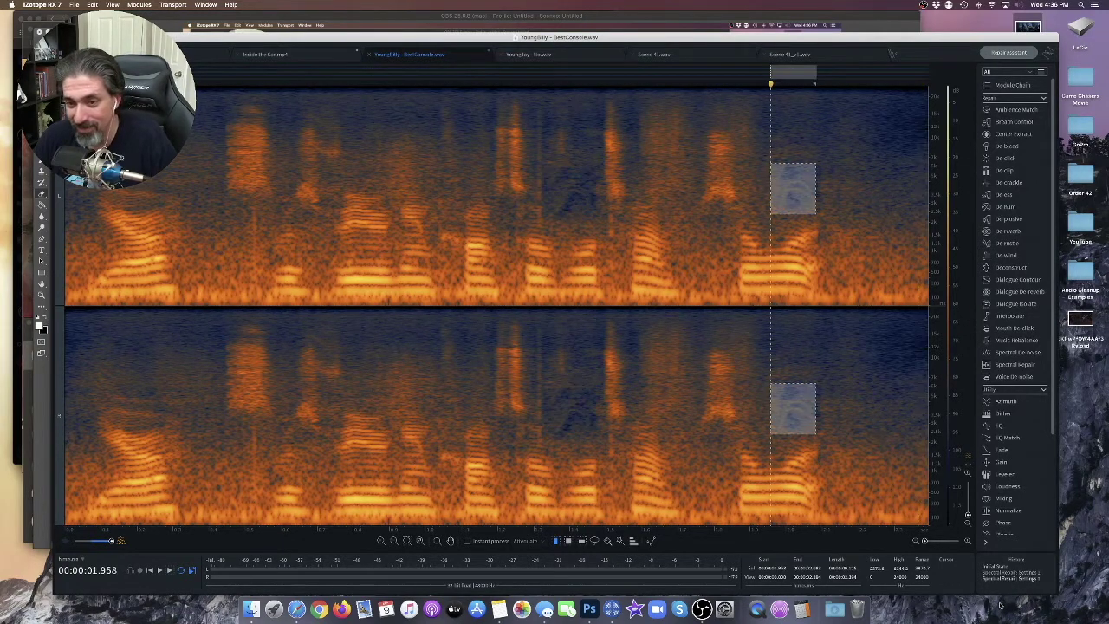
pyautogui.click(794, 419)
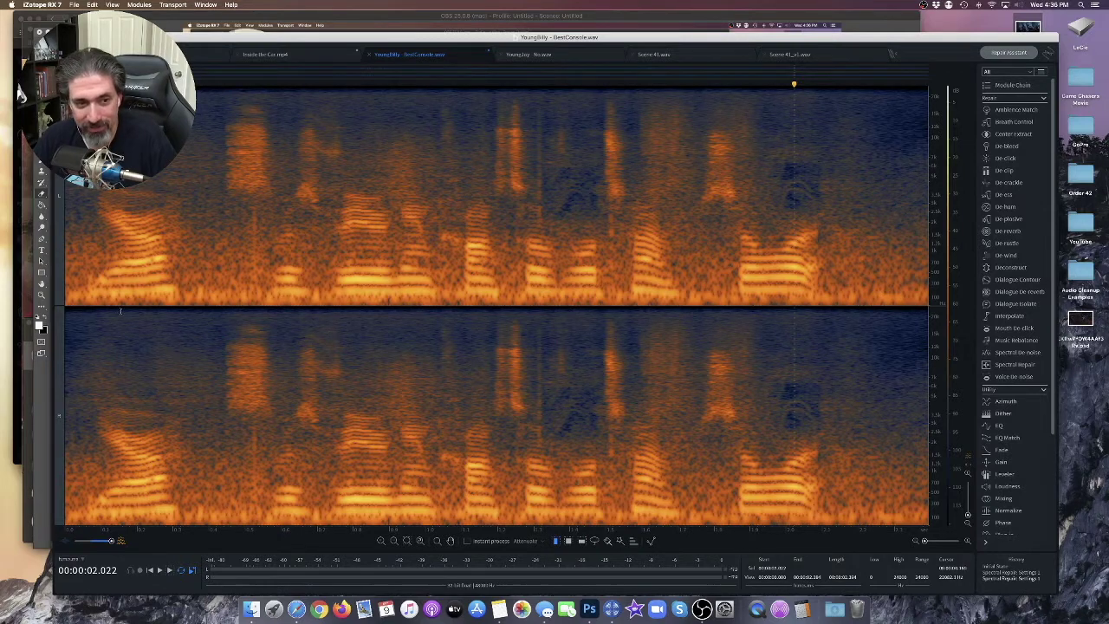
pyautogui.click(151, 572)
pyautogui.click(170, 572)
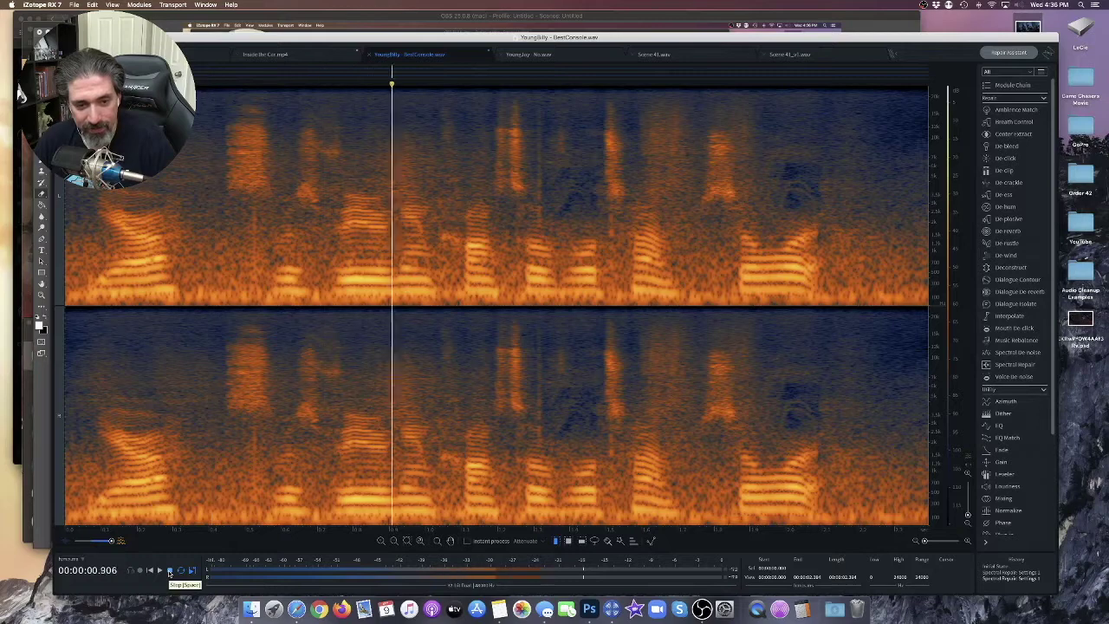
pyautogui.click(170, 572)
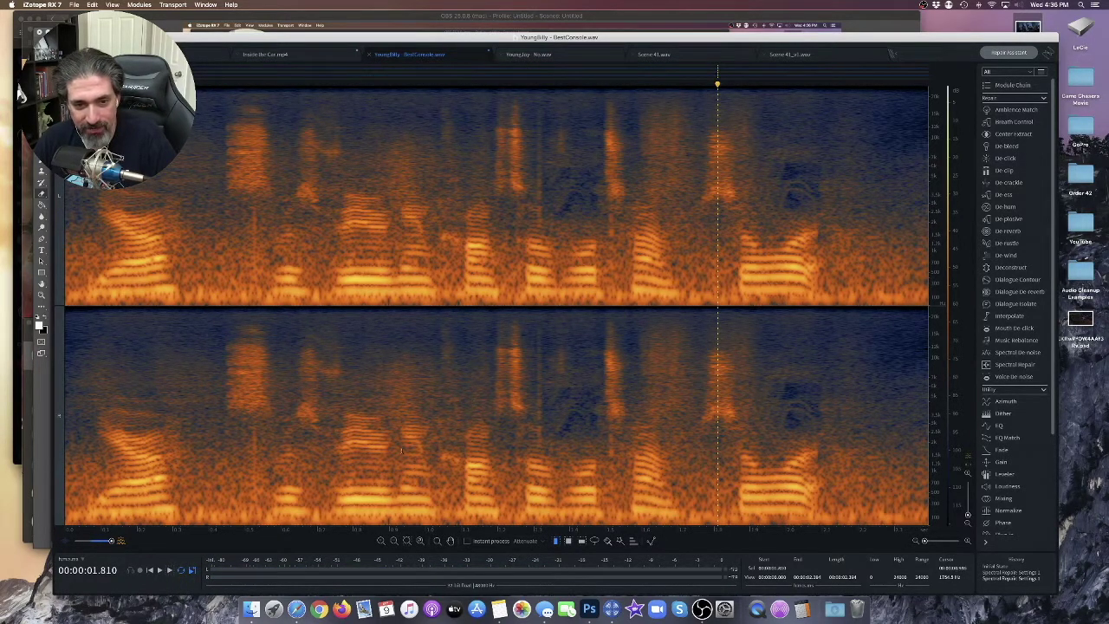
# - Play the repaired recording from about 0.87 s to just past the second repaired spot
pyautogui.click(376, 388)
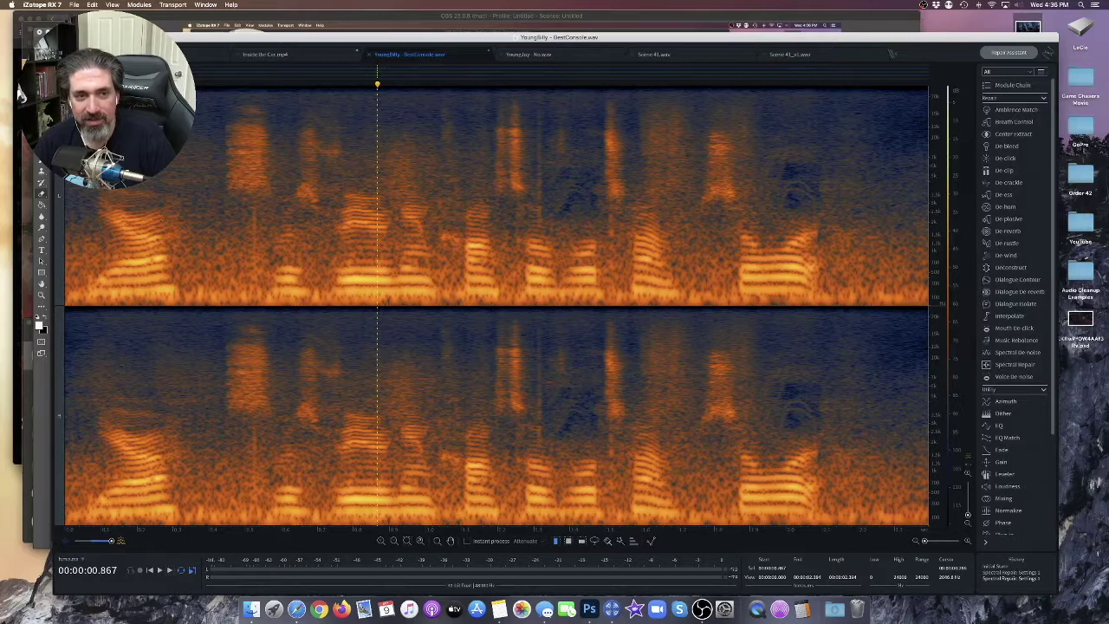
pyautogui.press('space')
pyautogui.press('space')
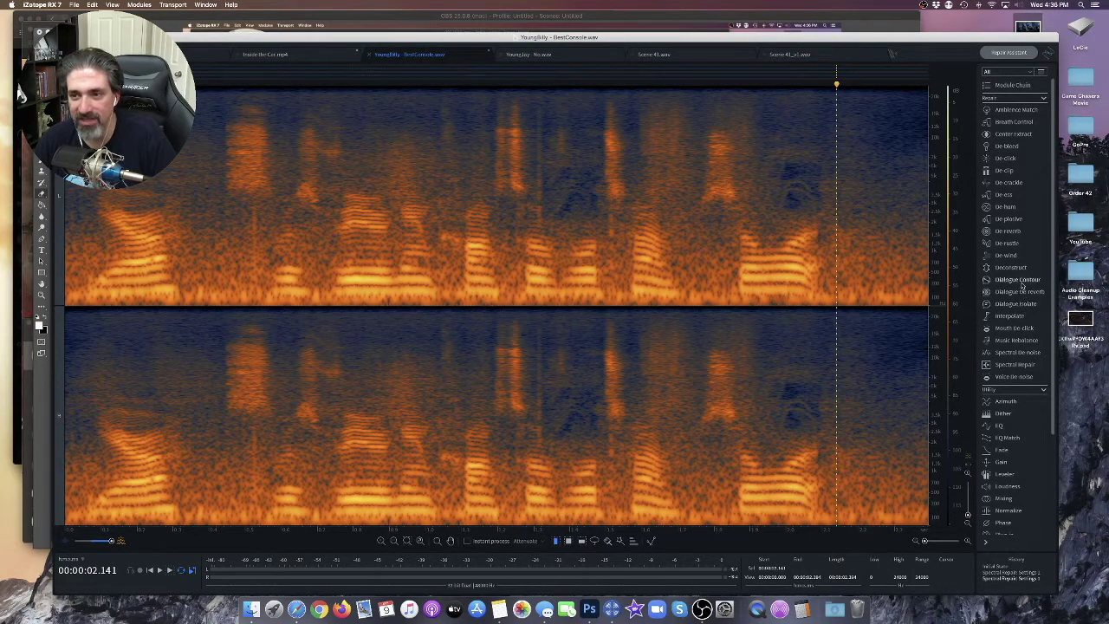
# - Preview De-rustle on the whole recording against the bypassed audio, and render it with its current settings
pyautogui.click(1007, 244)
pyautogui.click(702, 228)
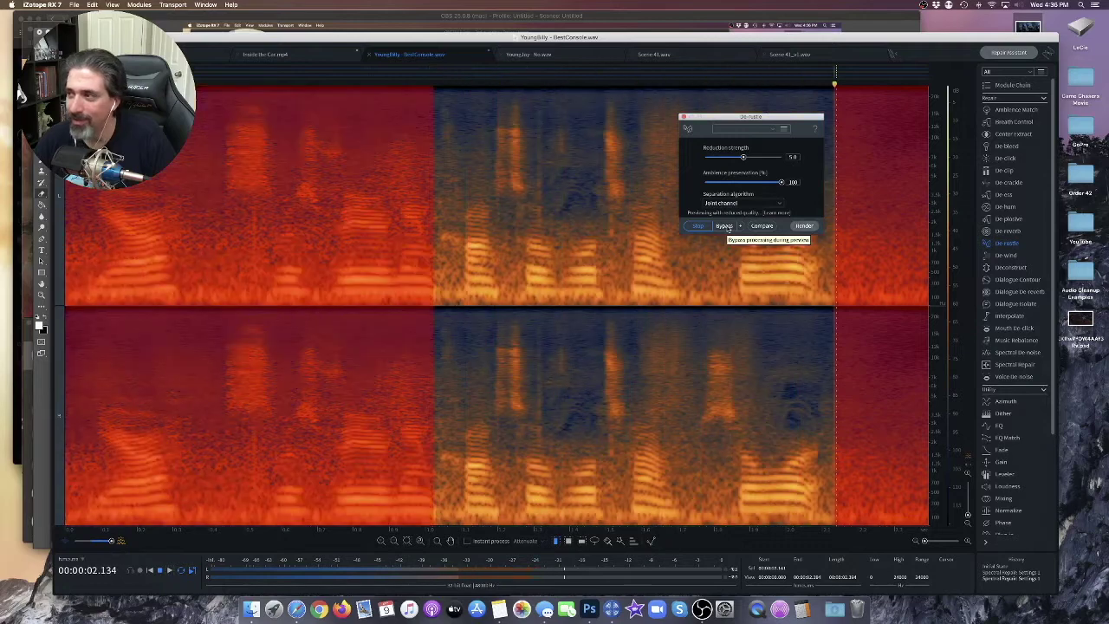
pyautogui.click(724, 227)
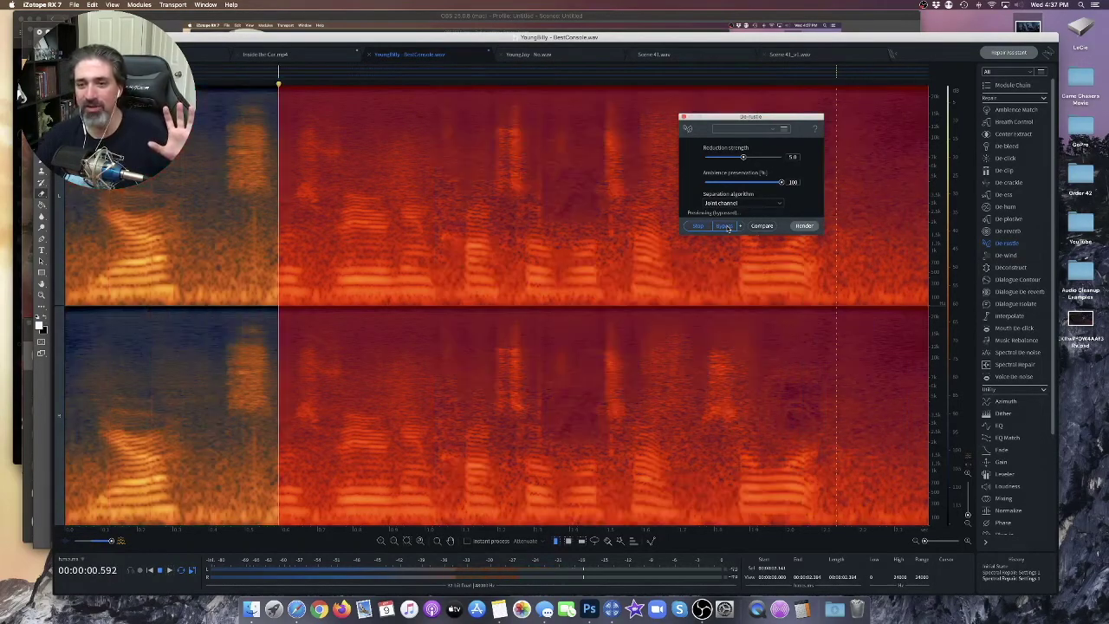
pyautogui.click(726, 227)
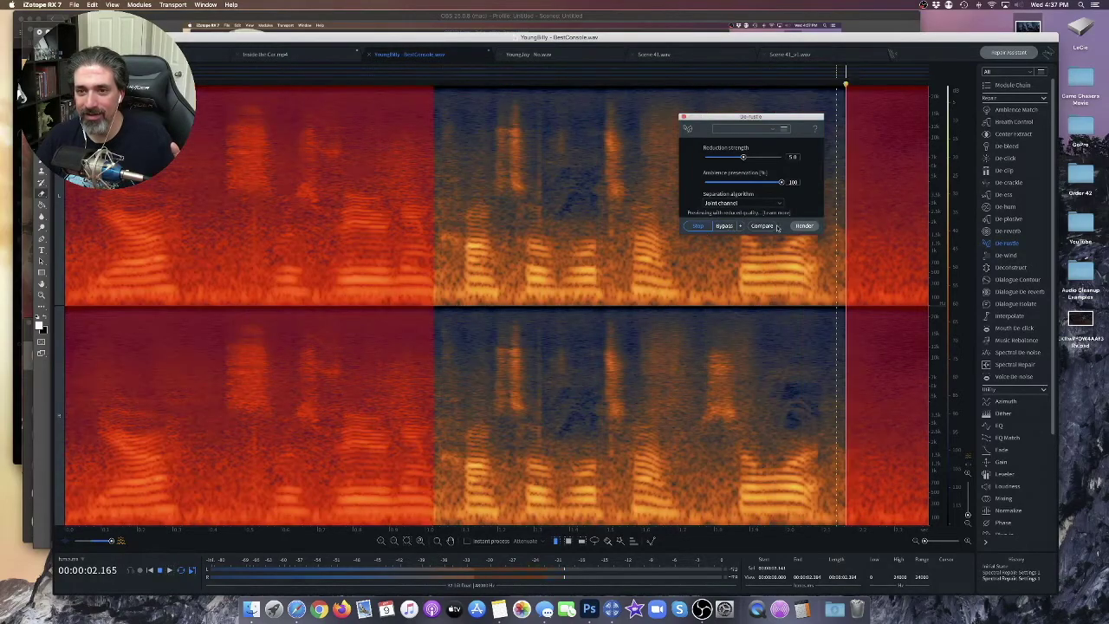
pyautogui.click(804, 227)
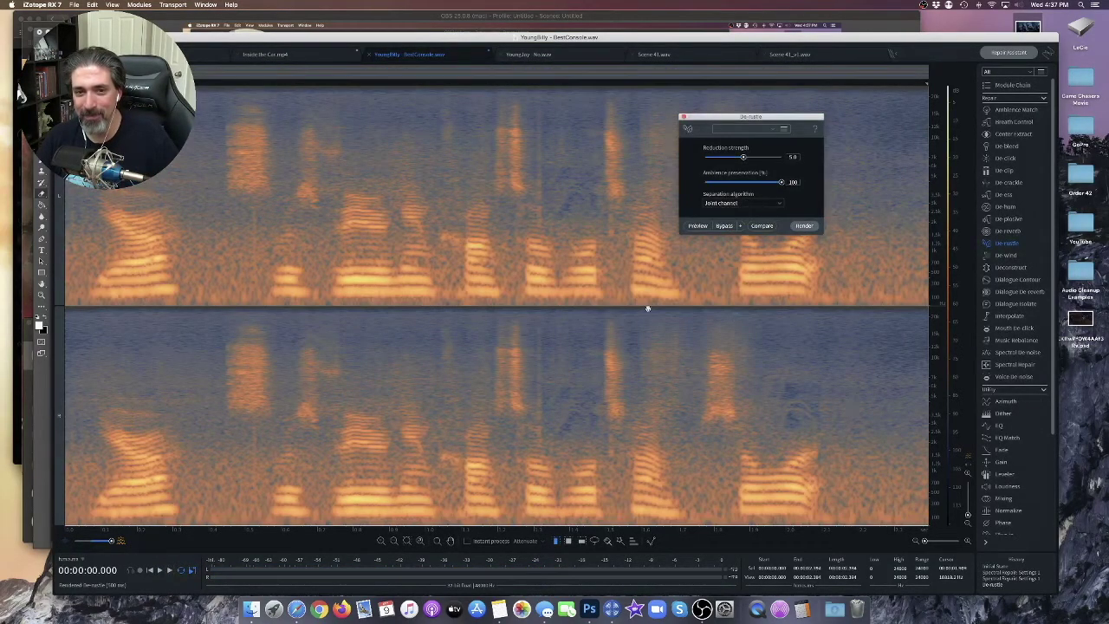
pyautogui.click(450, 260)
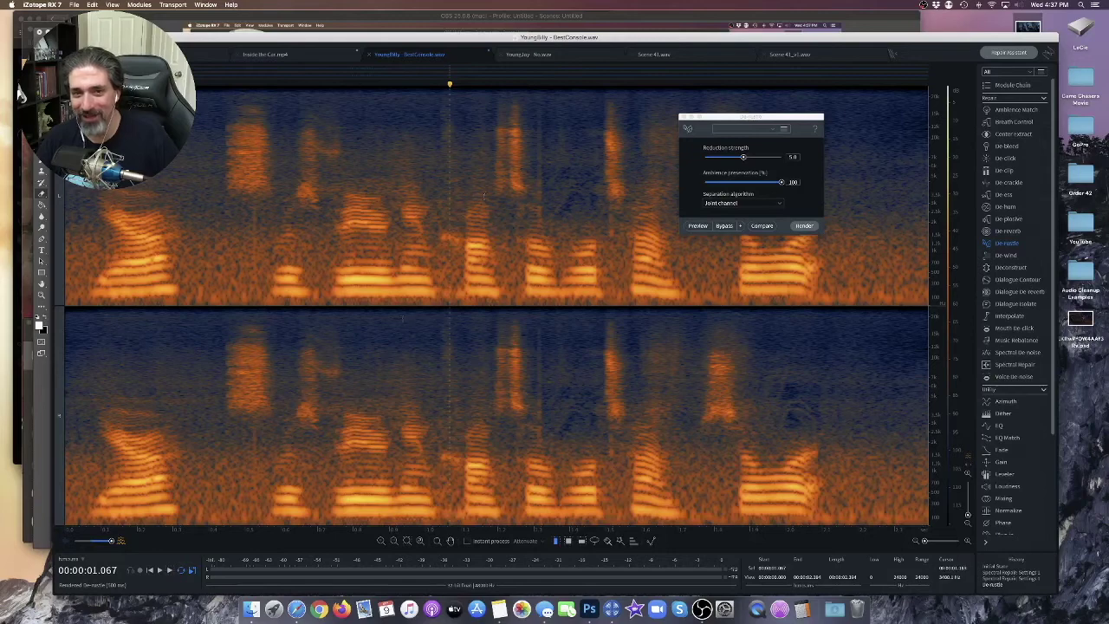
# - Close De-rustle, revert the history to the initial state and play the unrepaired recording from the beginning, including the part from about 1.89 s
pyautogui.click(683, 116)
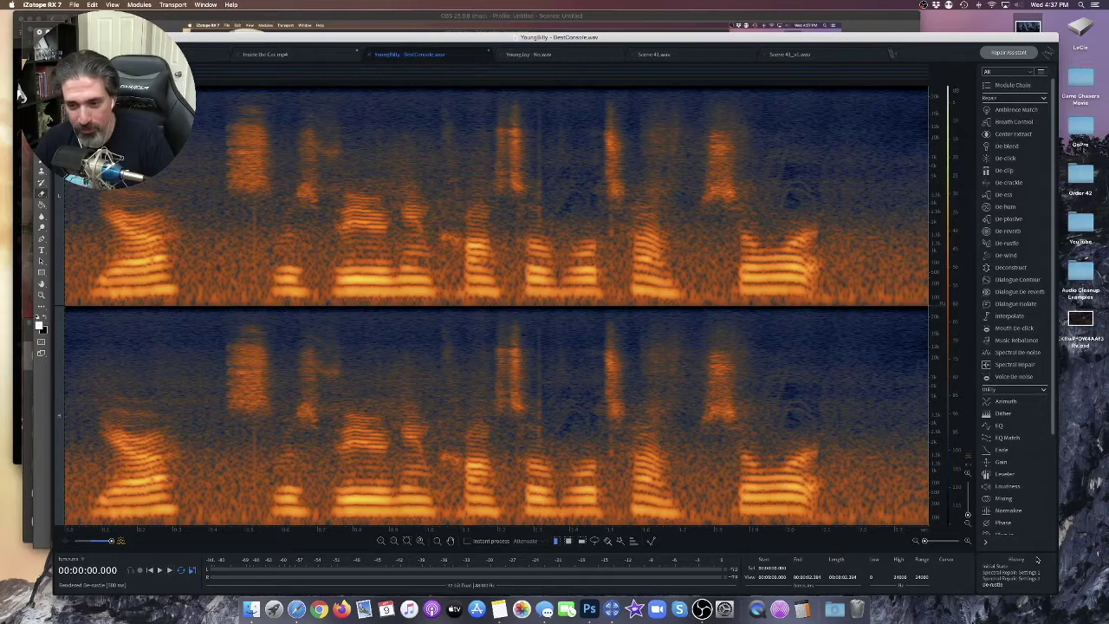
pyautogui.click(996, 568)
pyautogui.click(241, 400)
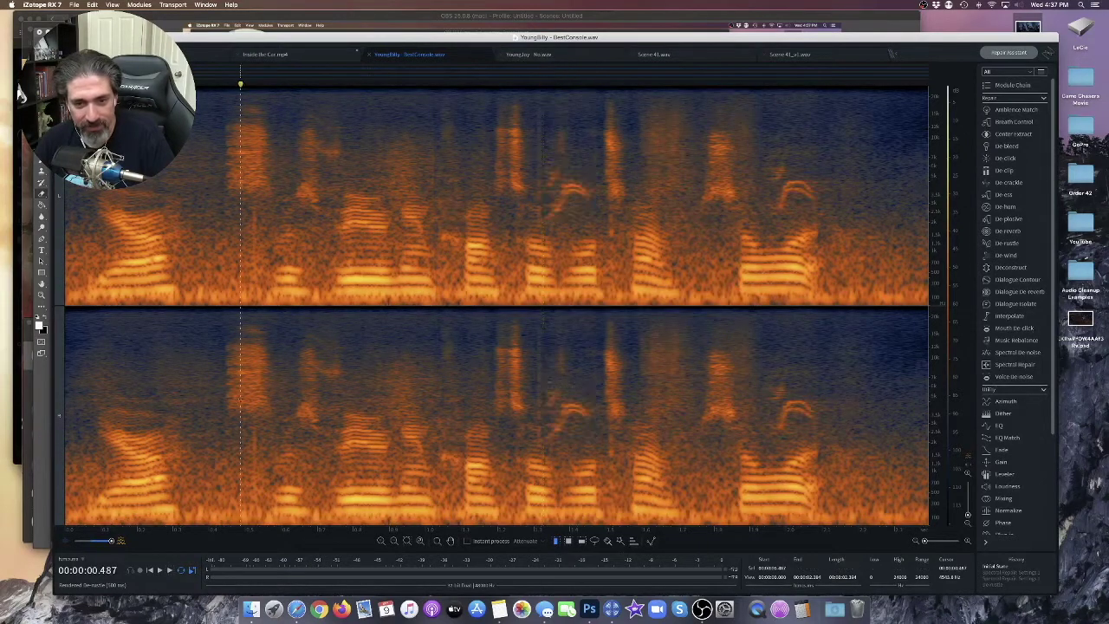
pyautogui.click(149, 570)
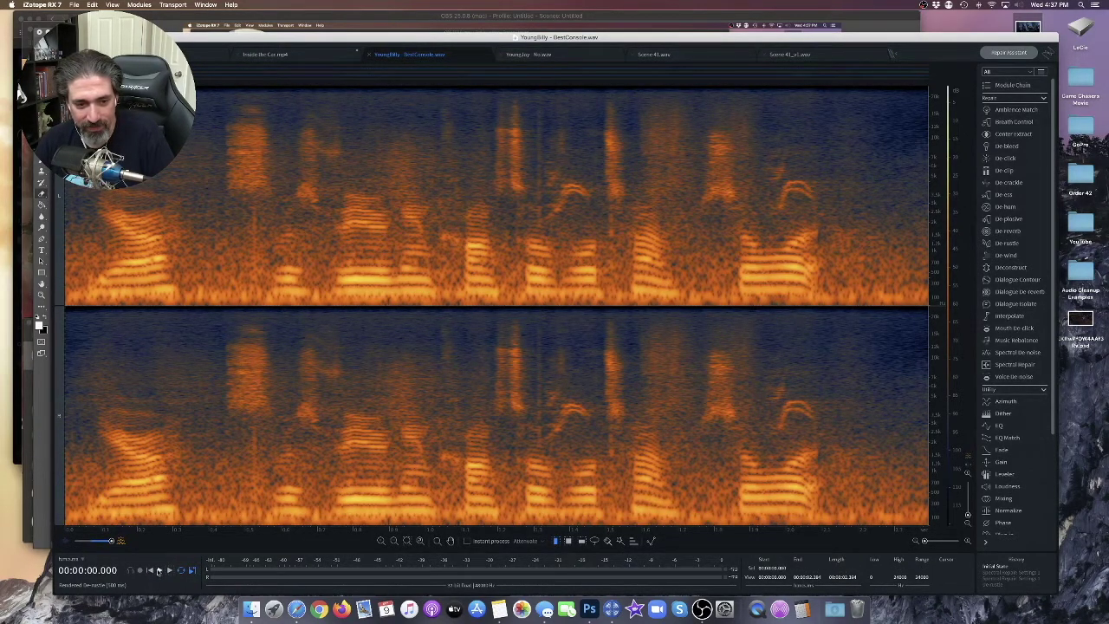
pyautogui.click(159, 570)
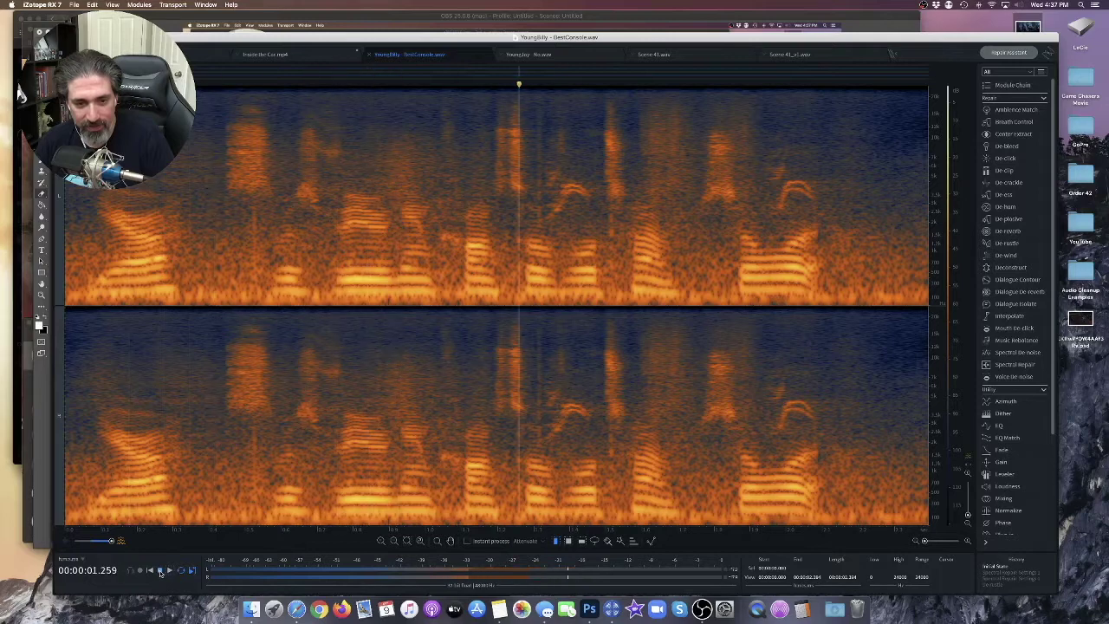
pyautogui.click(160, 570)
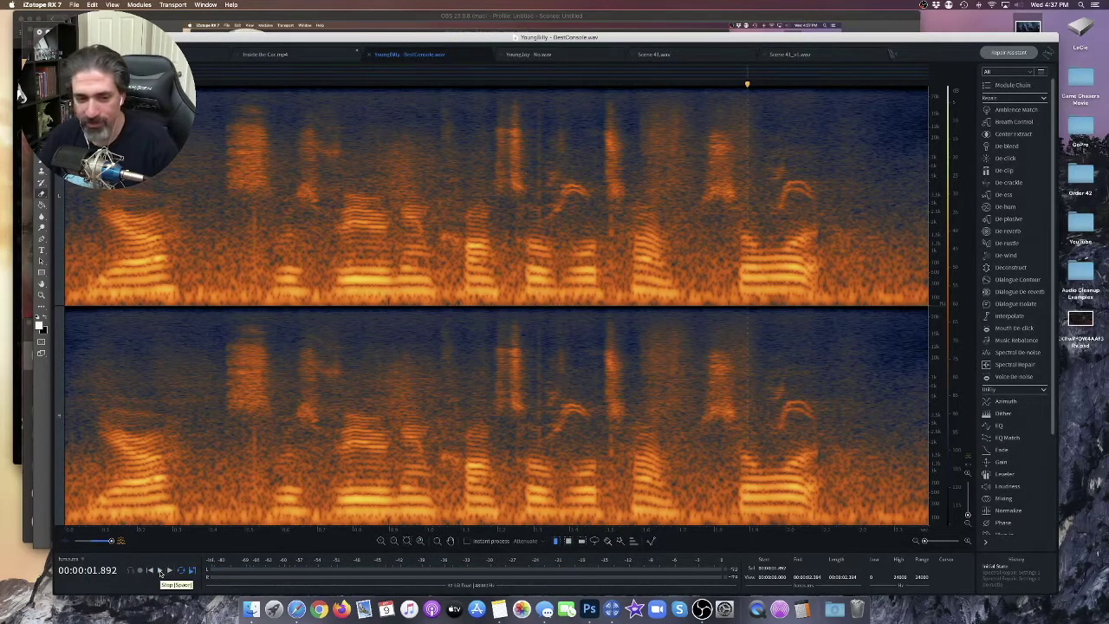
pyautogui.click(160, 570)
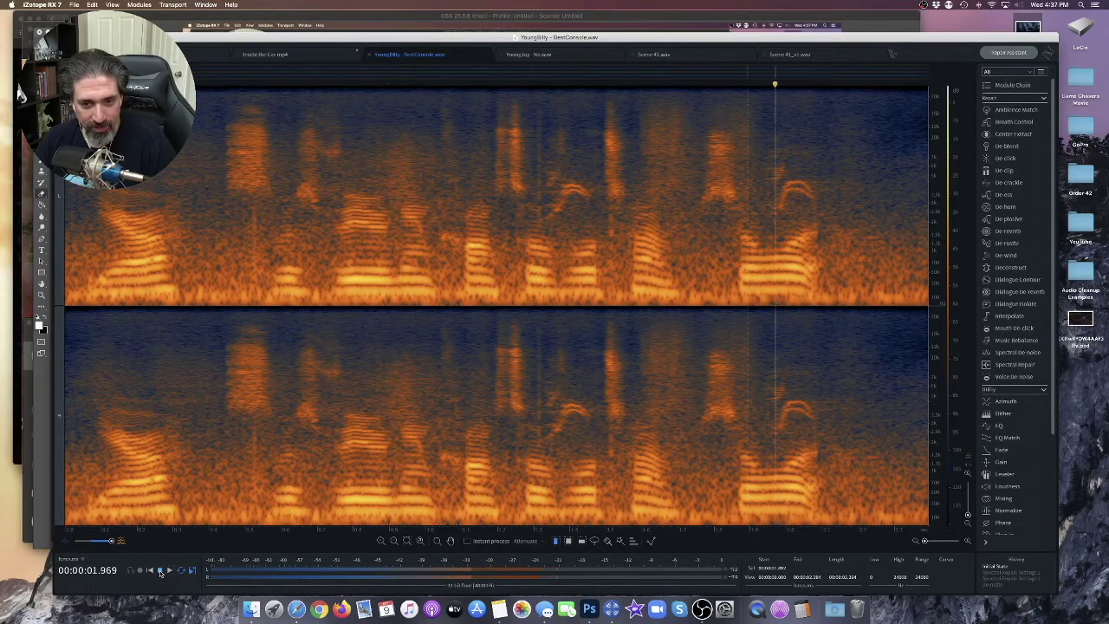
# - Restore the De-rustle state from the history and play the repaired recording from the beginning
pyautogui.click(1001, 588)
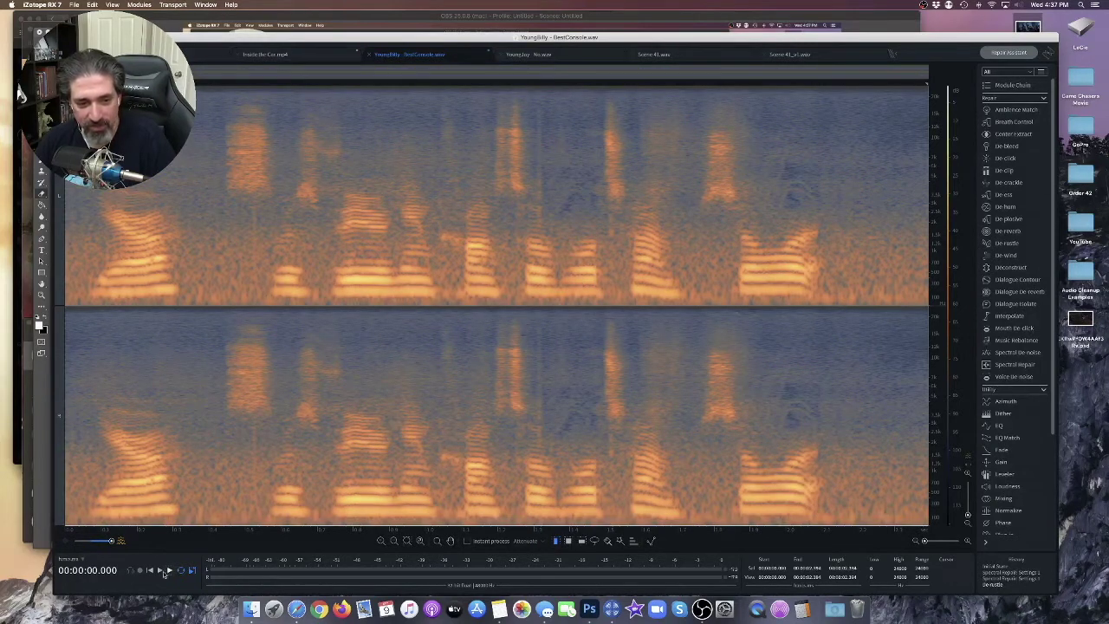
pyautogui.click(160, 571)
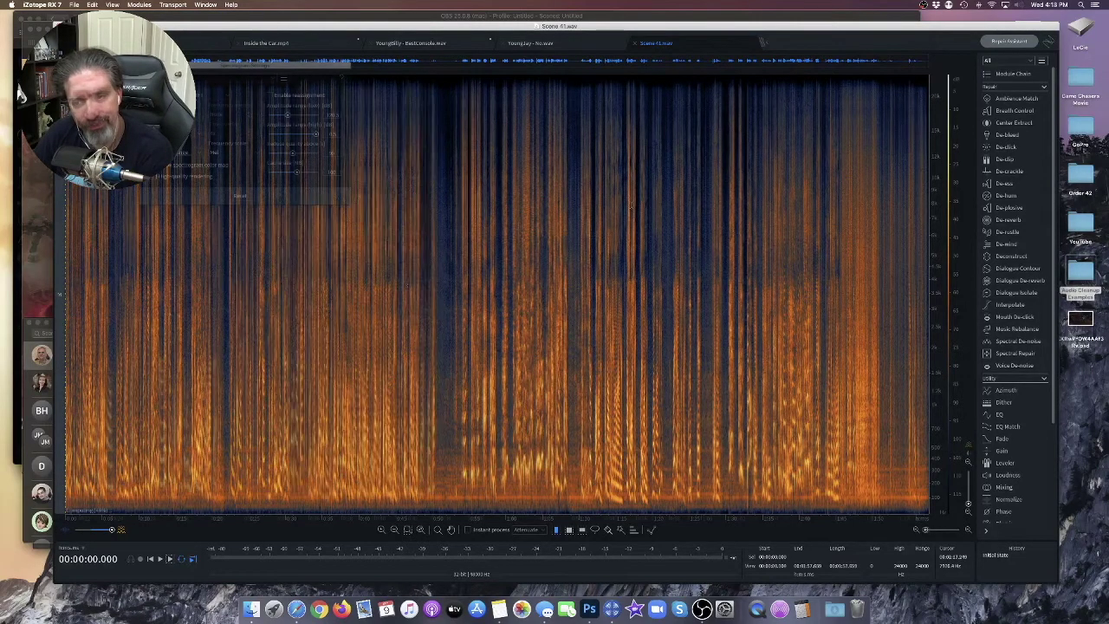
# - Examine the opening dialogue in the Scene 41.wav spectrogram at several zoom levels, and switch to Photoshop to show the movie scene image
pyautogui.scroll(10, 407, 286)
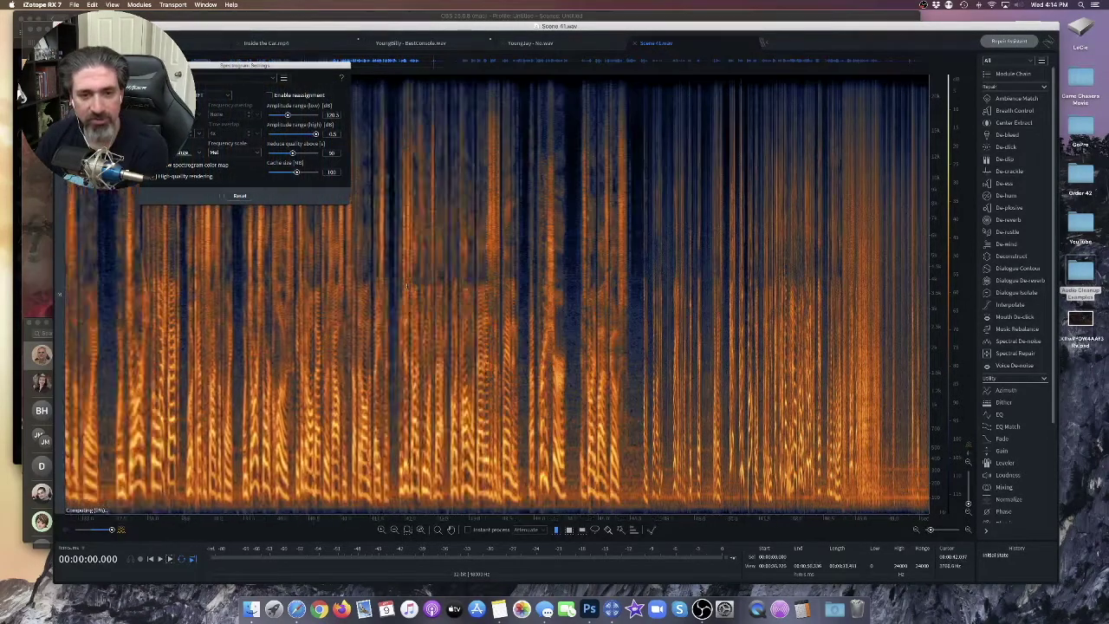
pyautogui.scroll(5, 406, 286)
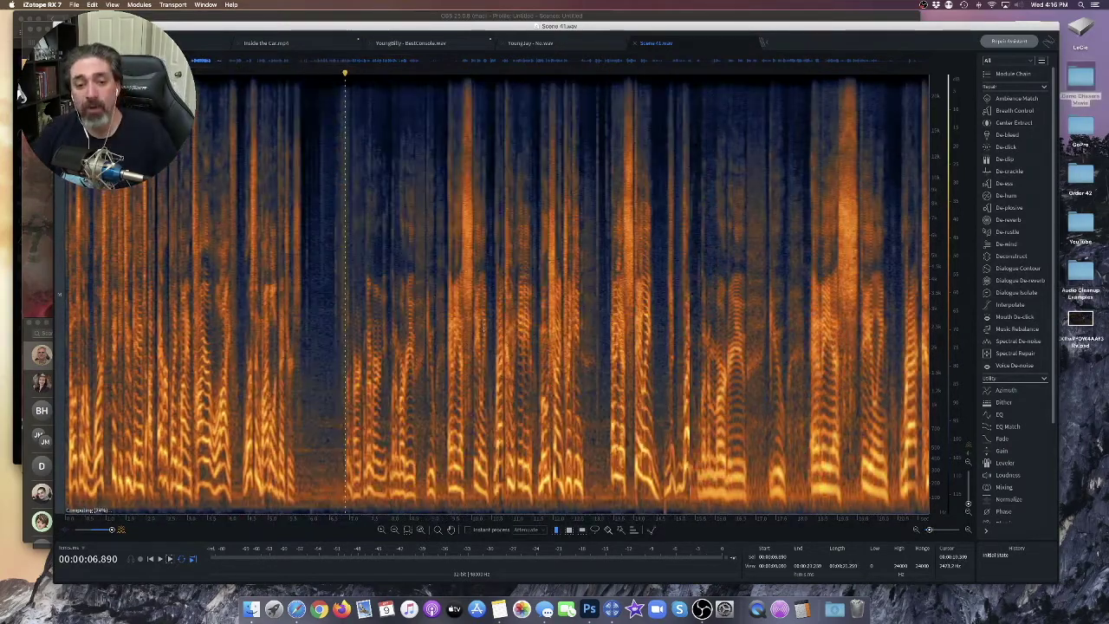
pyautogui.scroll(-6, 483, 330)
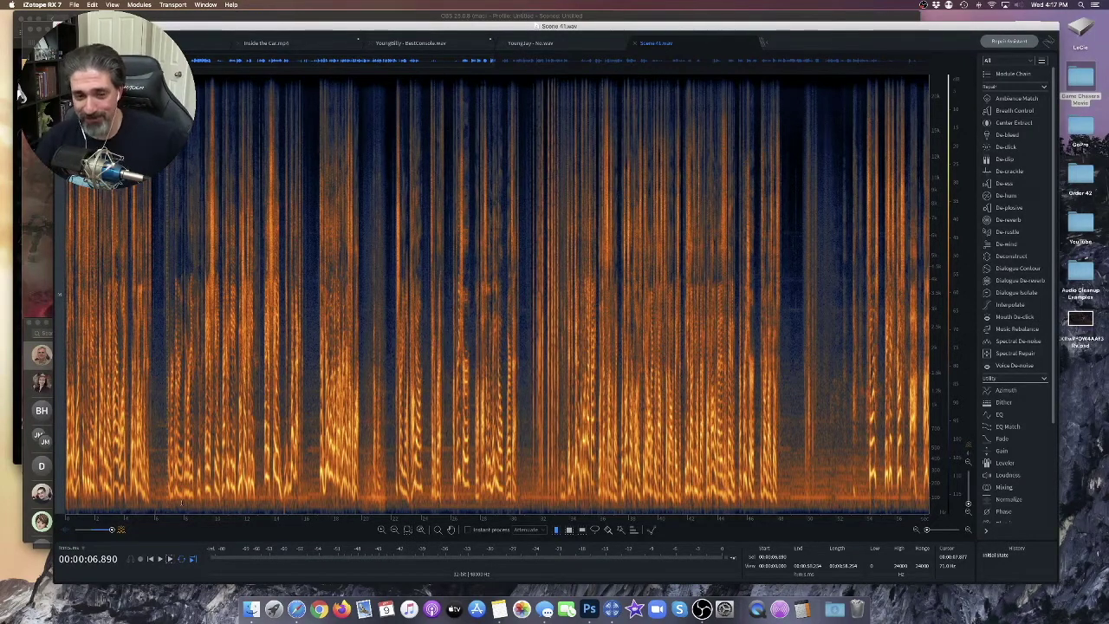
pyautogui.scroll(4, 232, 477)
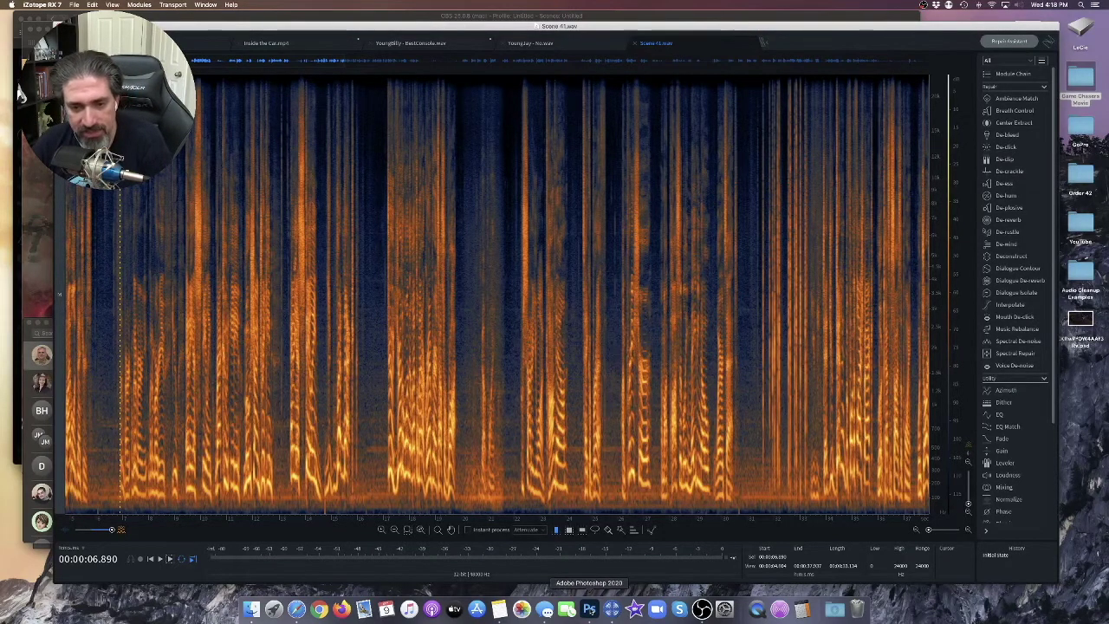
pyautogui.click(589, 609)
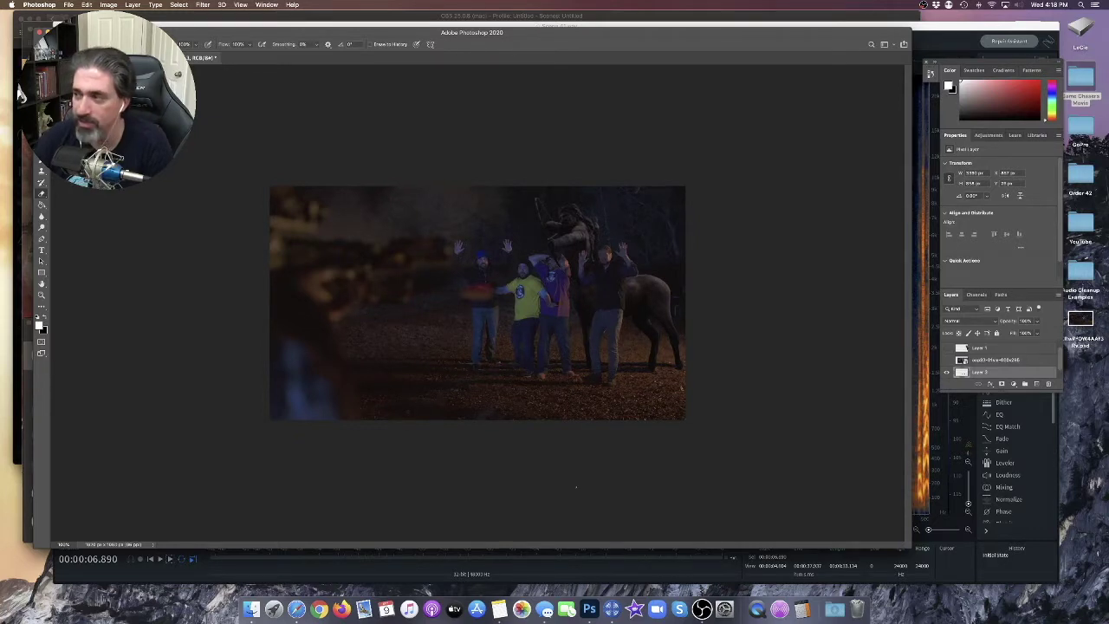
# - Switch back to iZotope RX 7 and open Scene 41_v1.wav from the Game Chasers Movie folder on the desktop
pyautogui.click(612, 610)
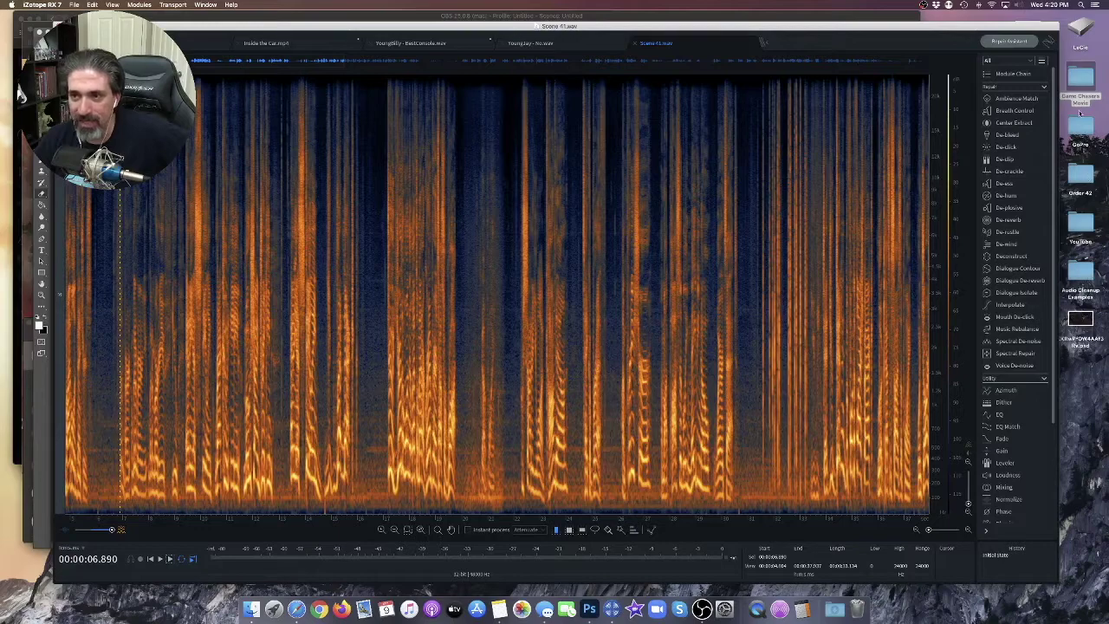
pyautogui.doubleClick(1079, 109)
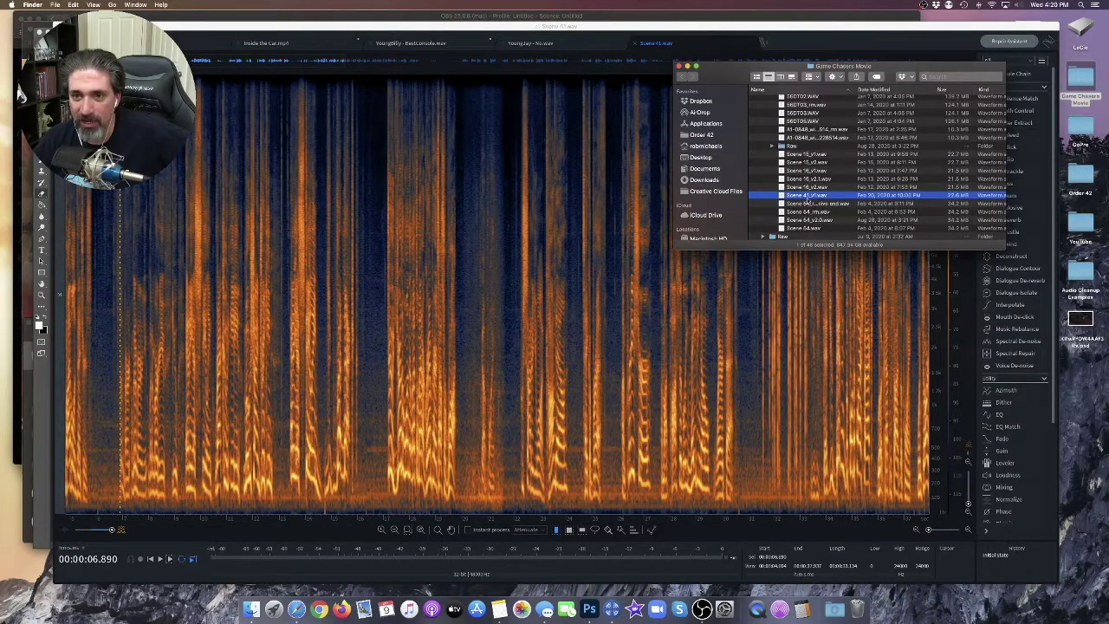
pyautogui.moveTo(808, 199); pyautogui.dragTo(632, 279)
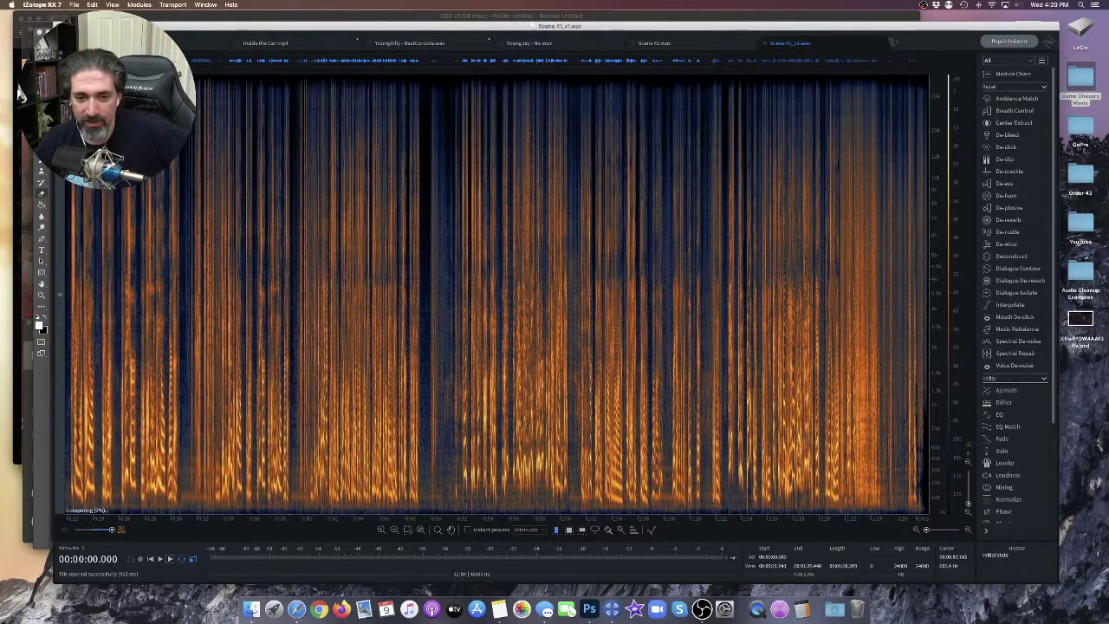
# - Compare the background noise in Scene 41.wav and Scene 41_v1.wav over the same passage, from about 0:45 to 1:02
pyautogui.scroll(6, 527, 426)
pyautogui.scroll(2, 520, 425)
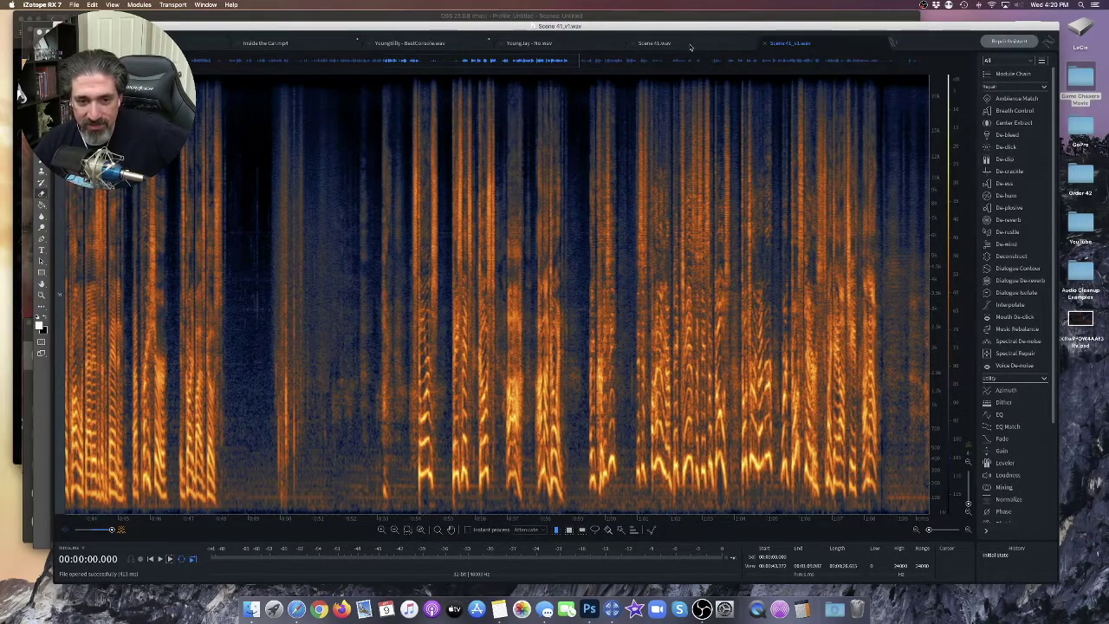
pyautogui.hotkey('ctrl', 'shift', 'Tab')
pyautogui.scroll(5, 610, 447)
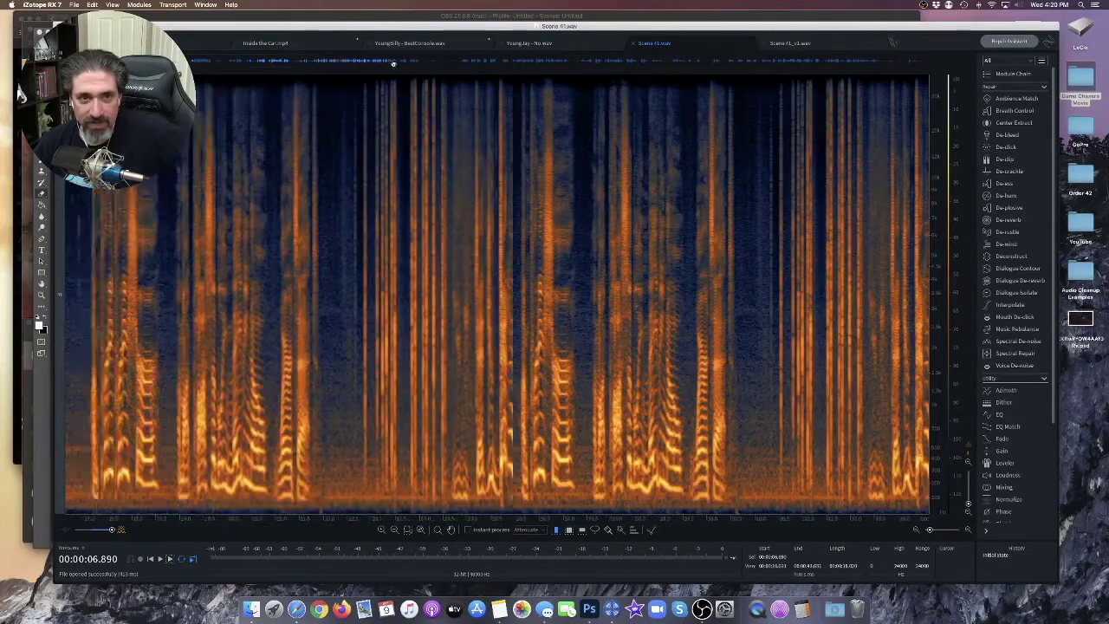
pyautogui.moveTo(271, 63); pyautogui.dragTo(439, 63)
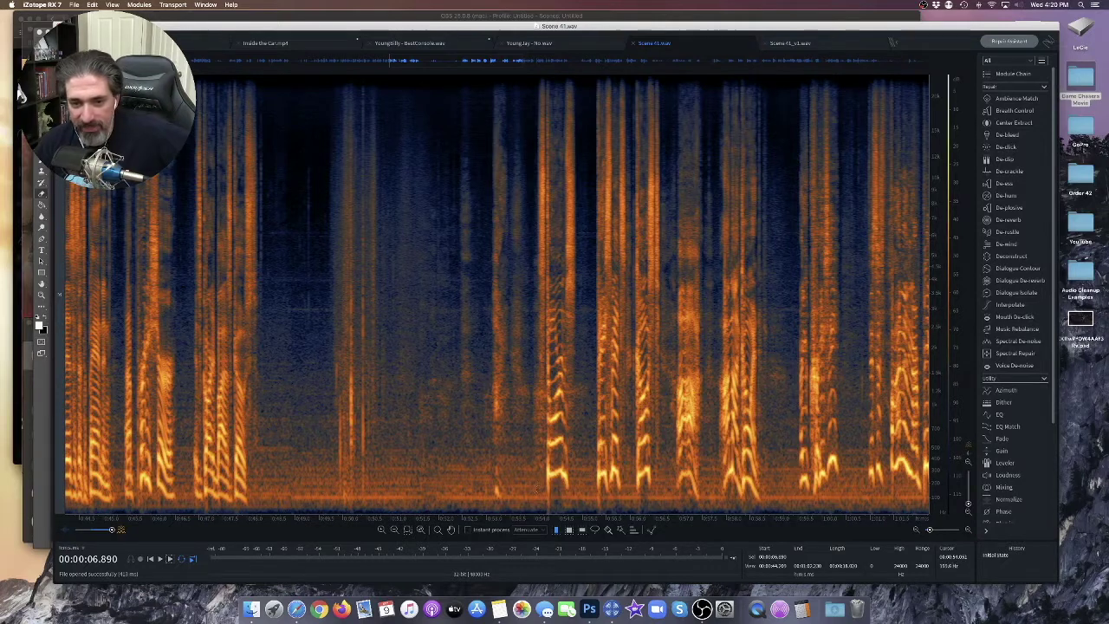
pyautogui.click(805, 44)
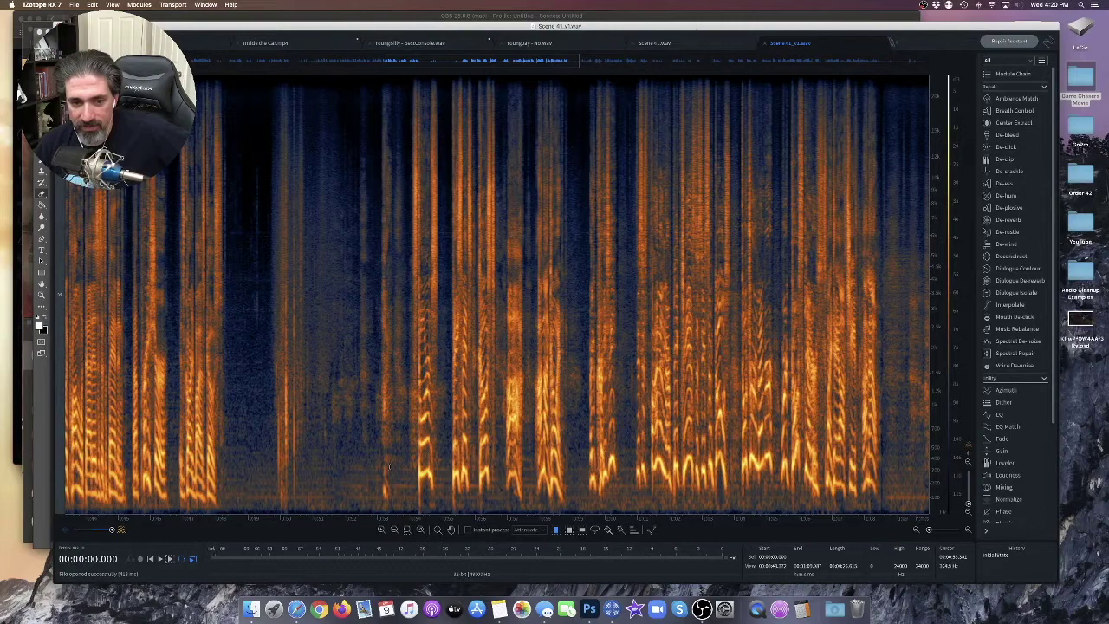
pyautogui.click(682, 45)
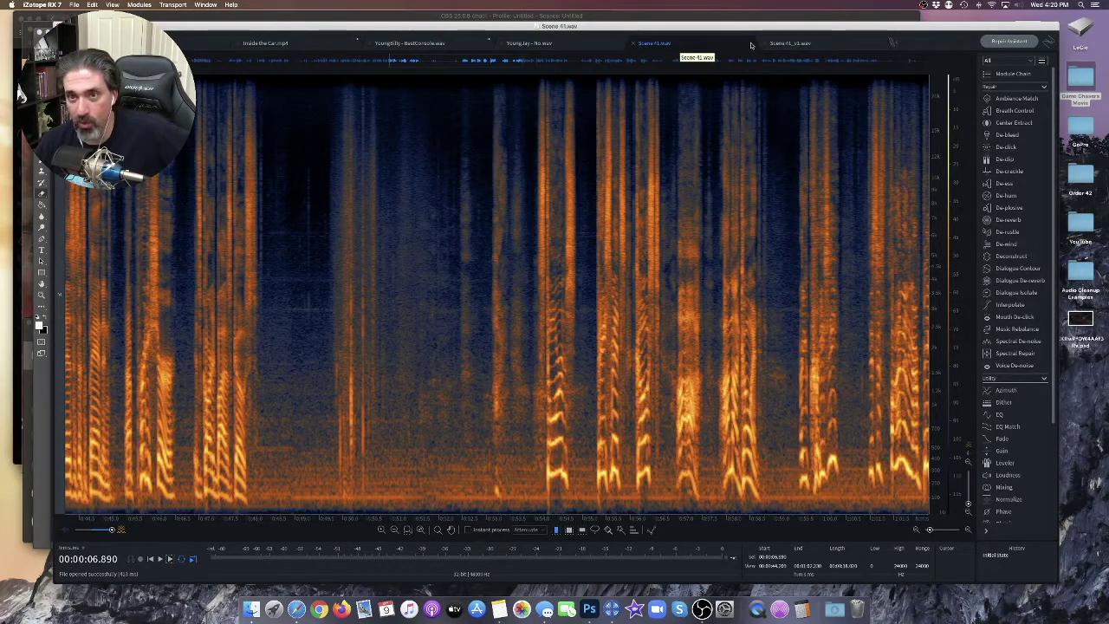
pyautogui.click(789, 43)
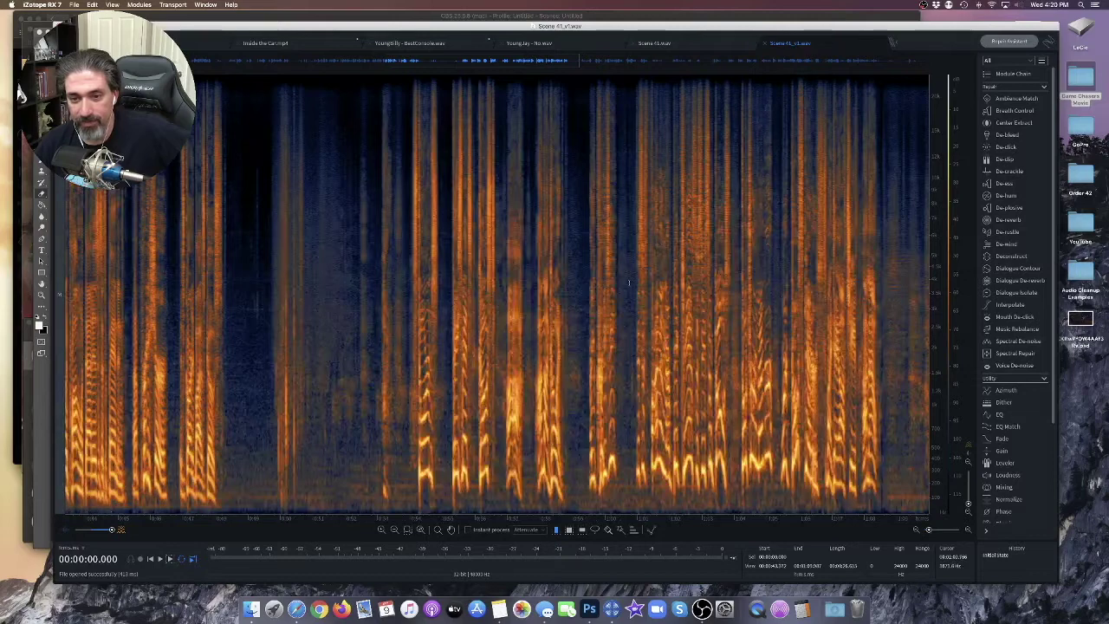